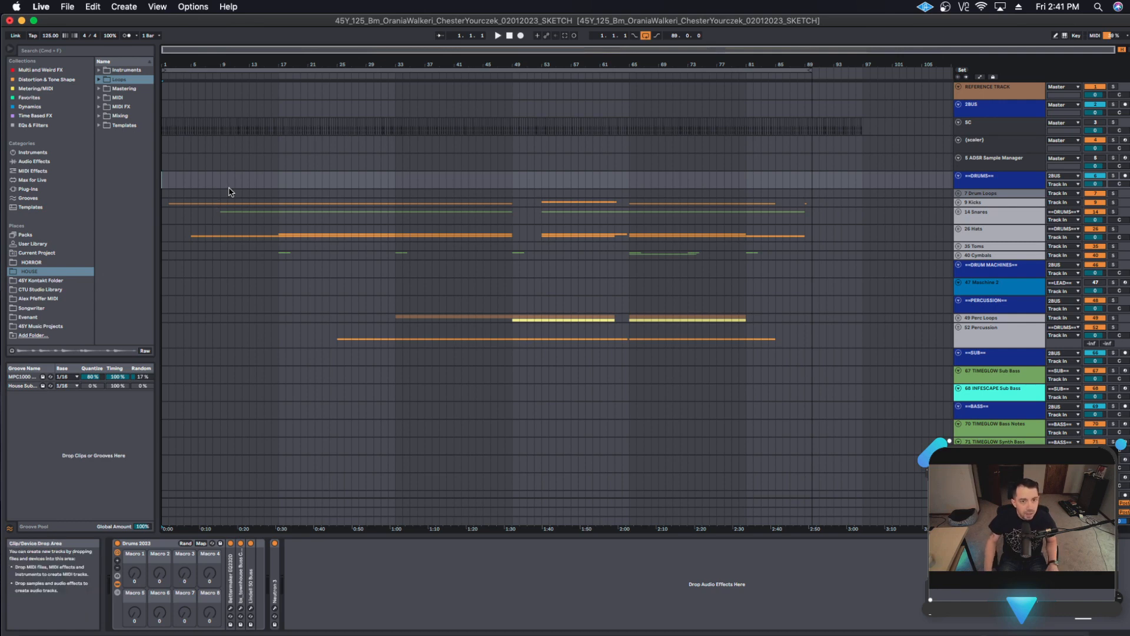
# Play the arrangement from the start, jumping playback ahead to bar 17 and bar 33, and look over the lower tracks.
pyautogui.press('space')
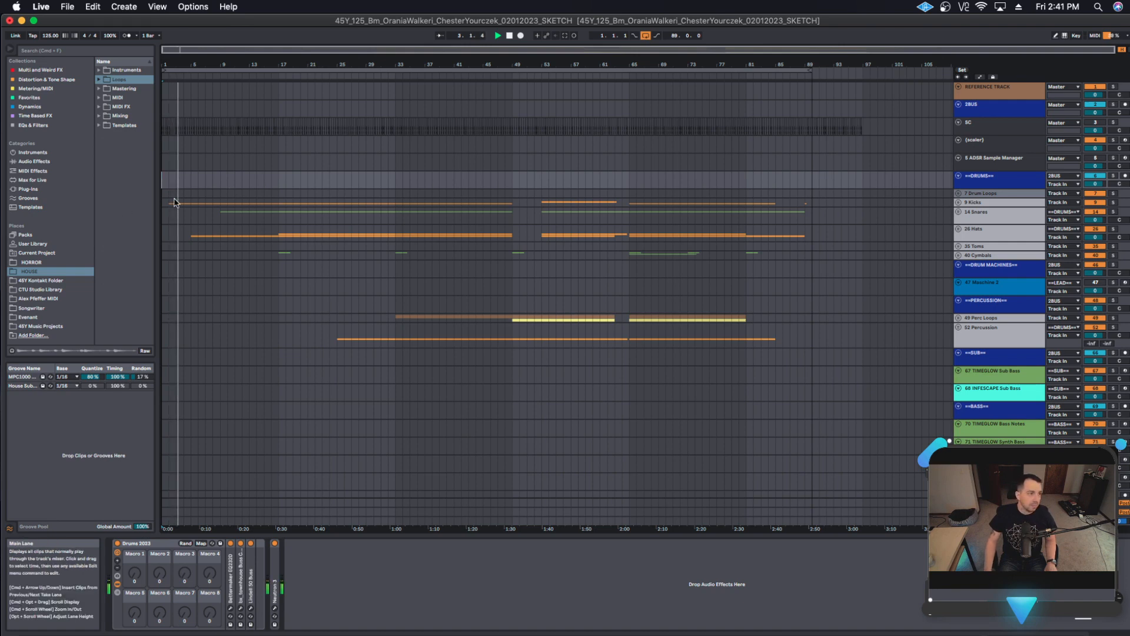
pyautogui.click(279, 175)
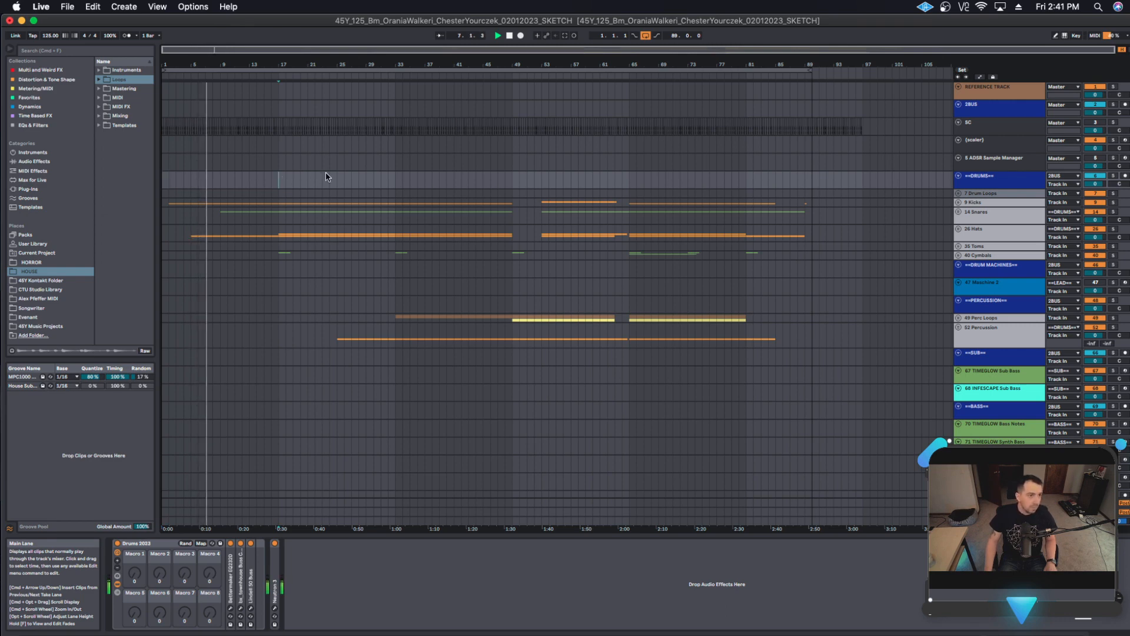
pyautogui.click(396, 177)
pyautogui.scroll(-5, 596, 212)
pyautogui.scroll(-20, 613, 220)
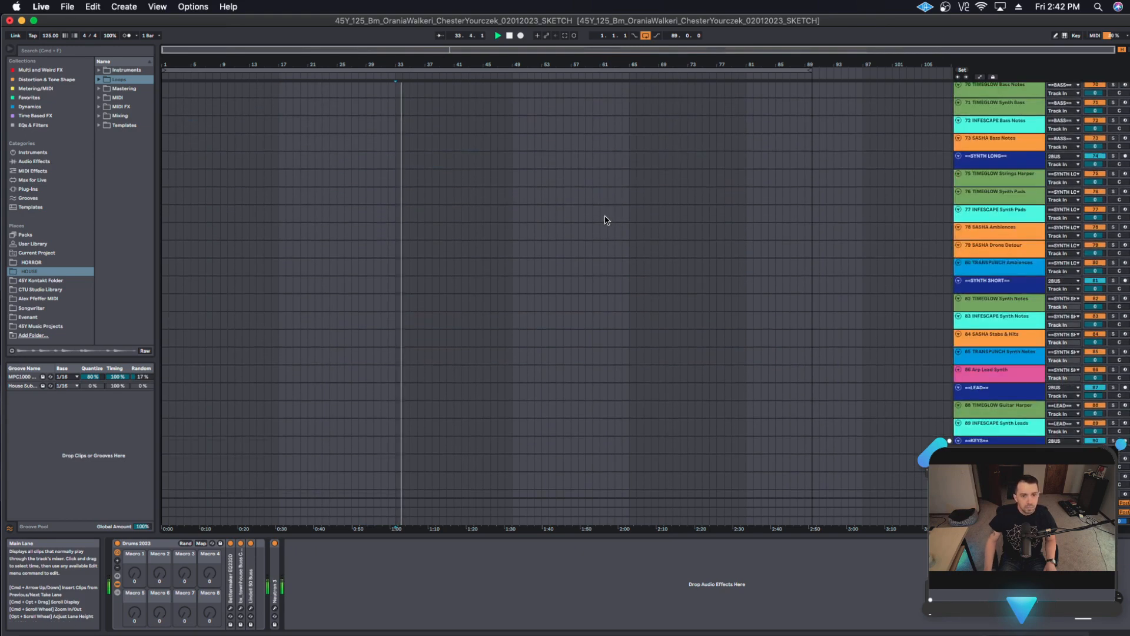
pyautogui.scroll(20, 622, 220)
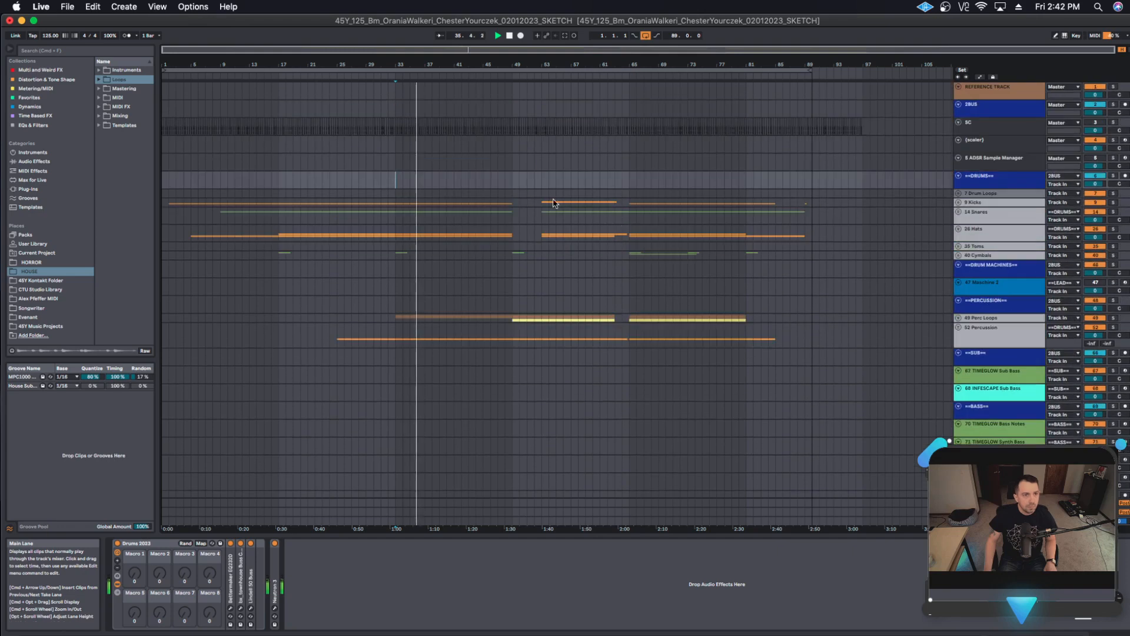
# Listen to the arrangement from bar 49 and from bar 65, then stop playback.
pyautogui.click(513, 169)
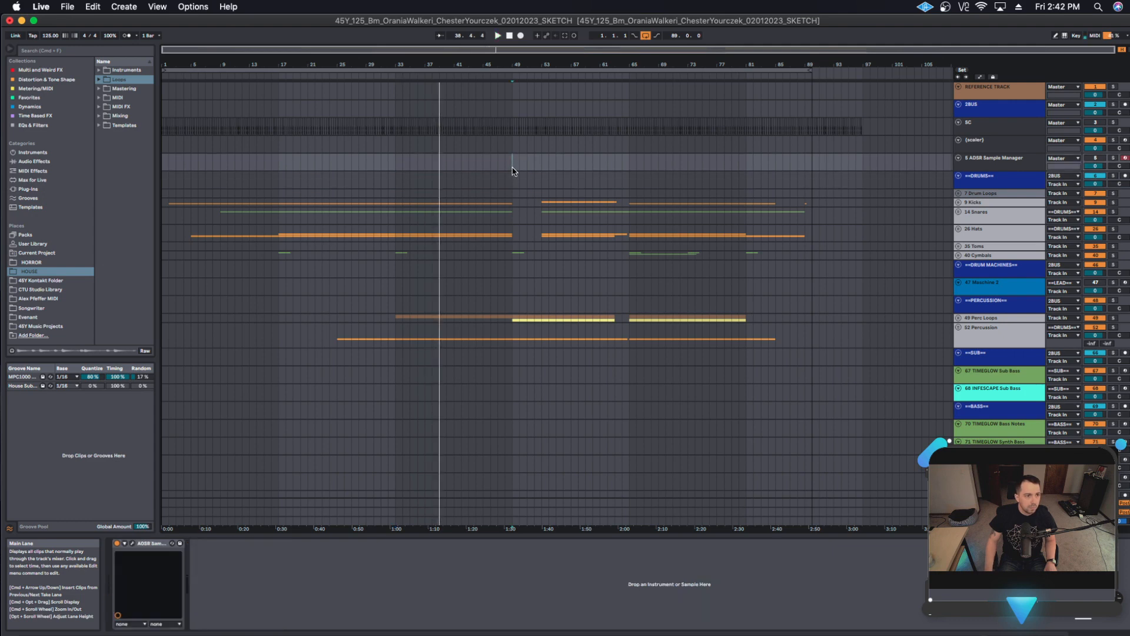
pyautogui.press('space')
pyautogui.press('space')
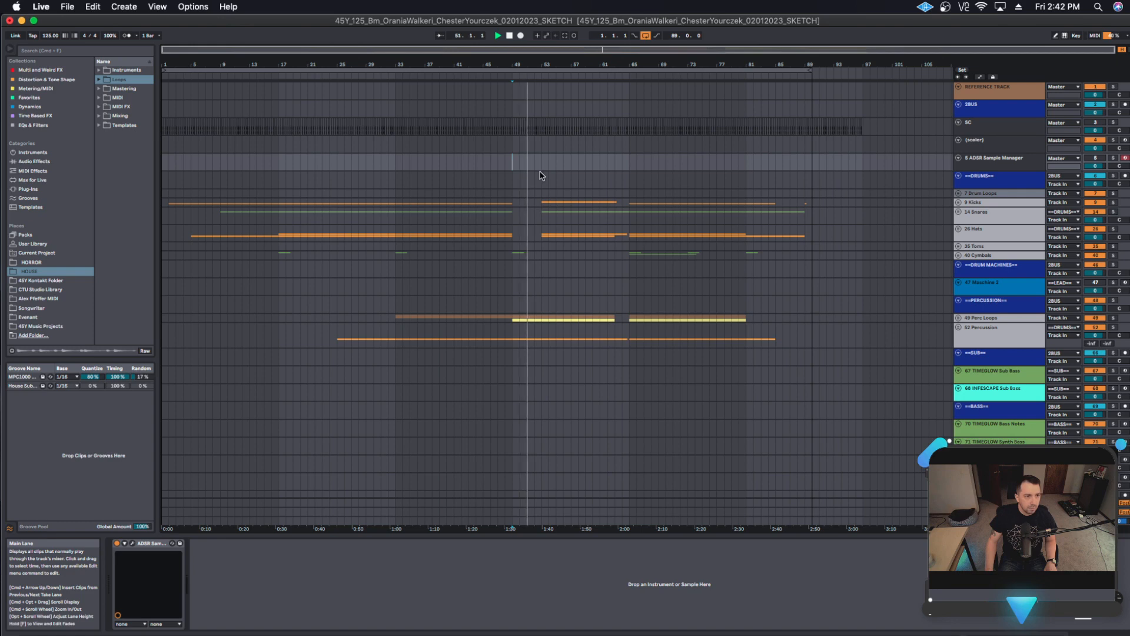
pyautogui.click(629, 166)
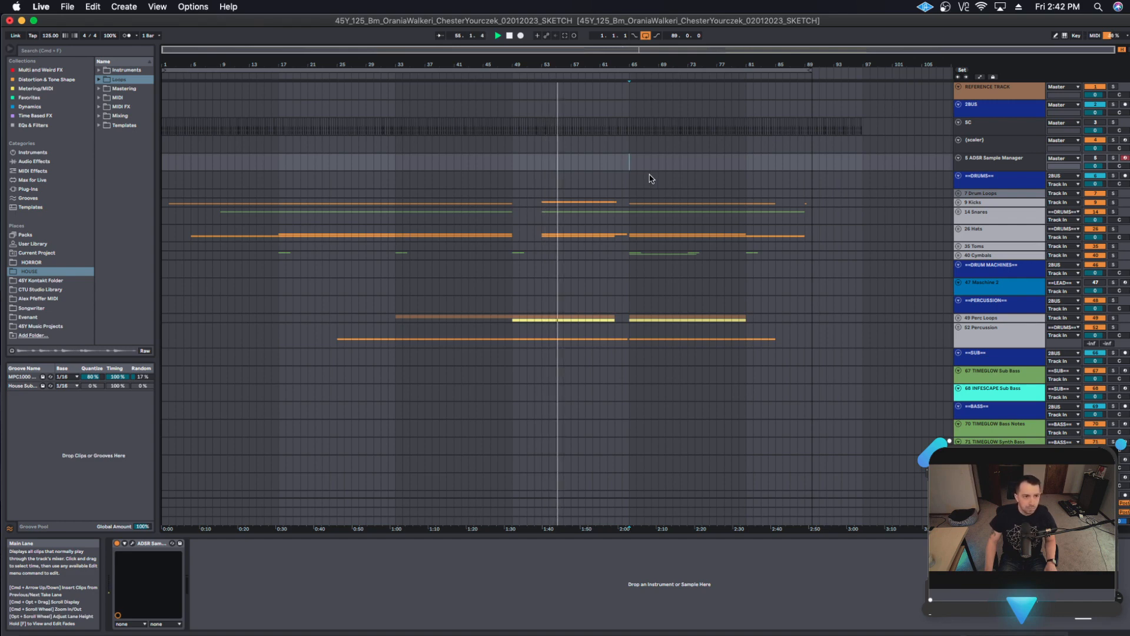
pyautogui.press('space')
pyautogui.press('space')
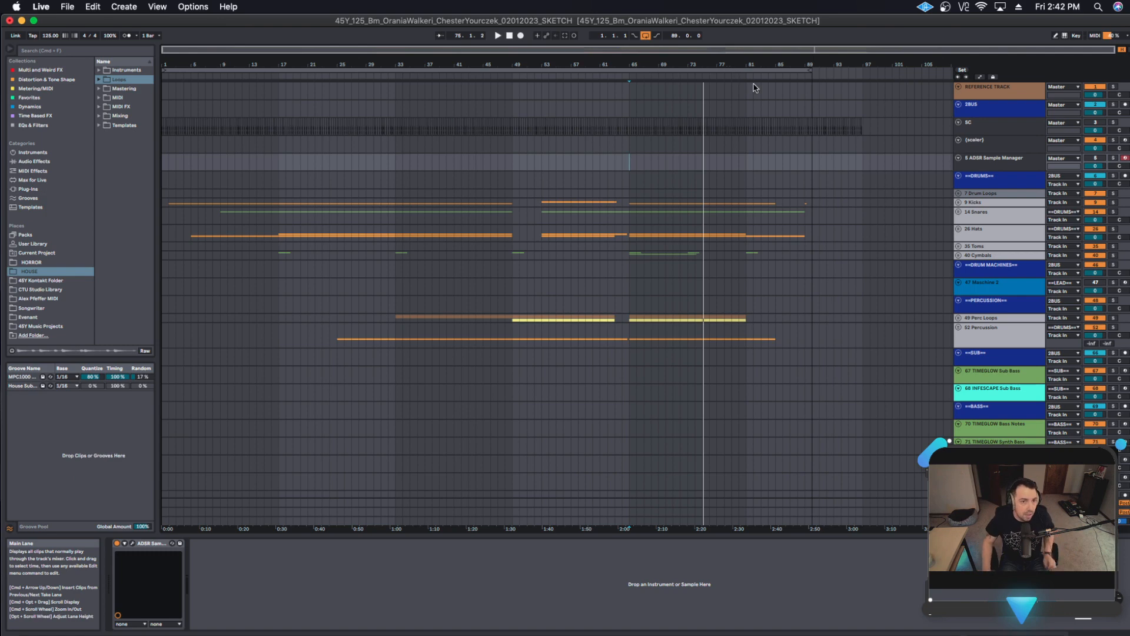
# Fold the five tracks from REFERENCE TRACK through ASSR Sample Manager together, leaving the DRUMS track selected.
pyautogui.click(979, 180)
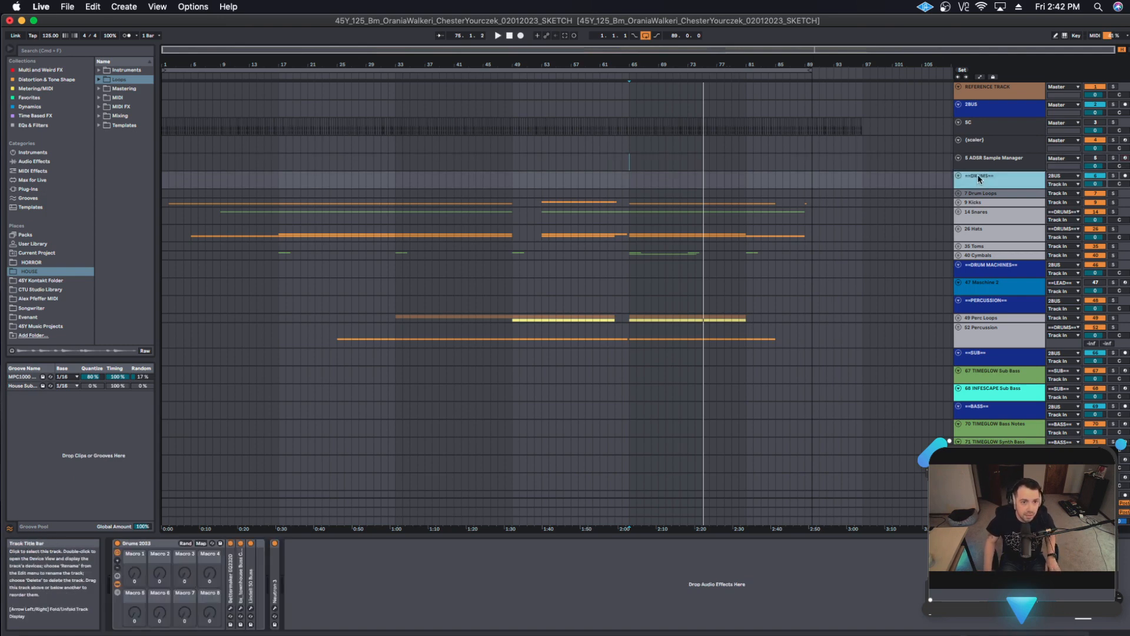
pyautogui.click(986, 160)
pyautogui.keyDown('shift'); pyautogui.click(960, 87); pyautogui.keyUp('shift')
pyautogui.click(959, 87)
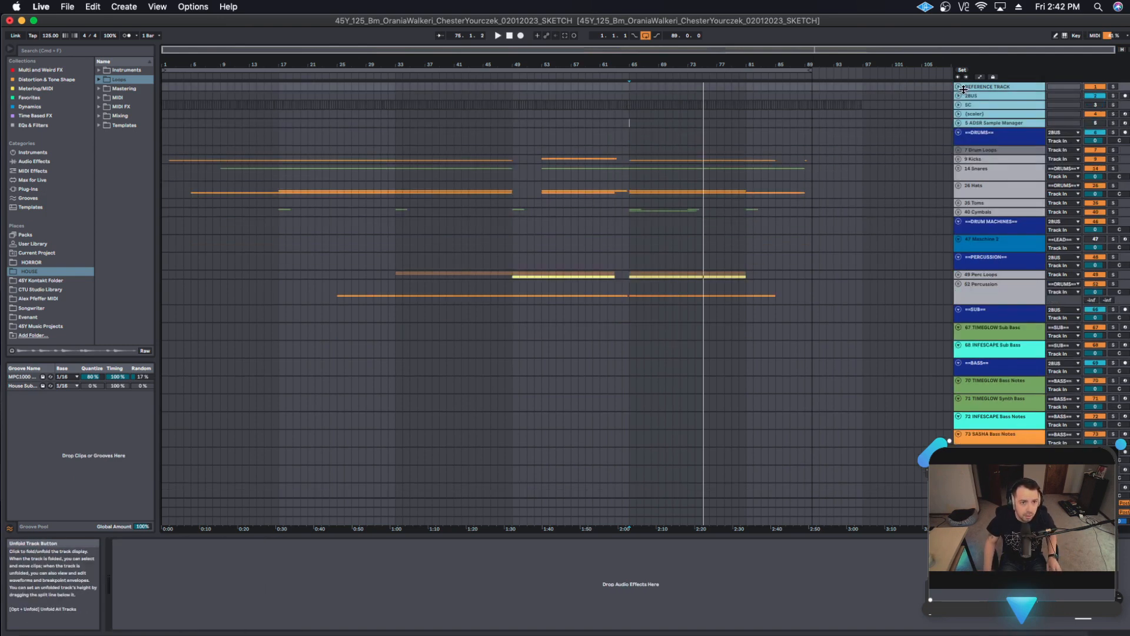
pyautogui.click(980, 133)
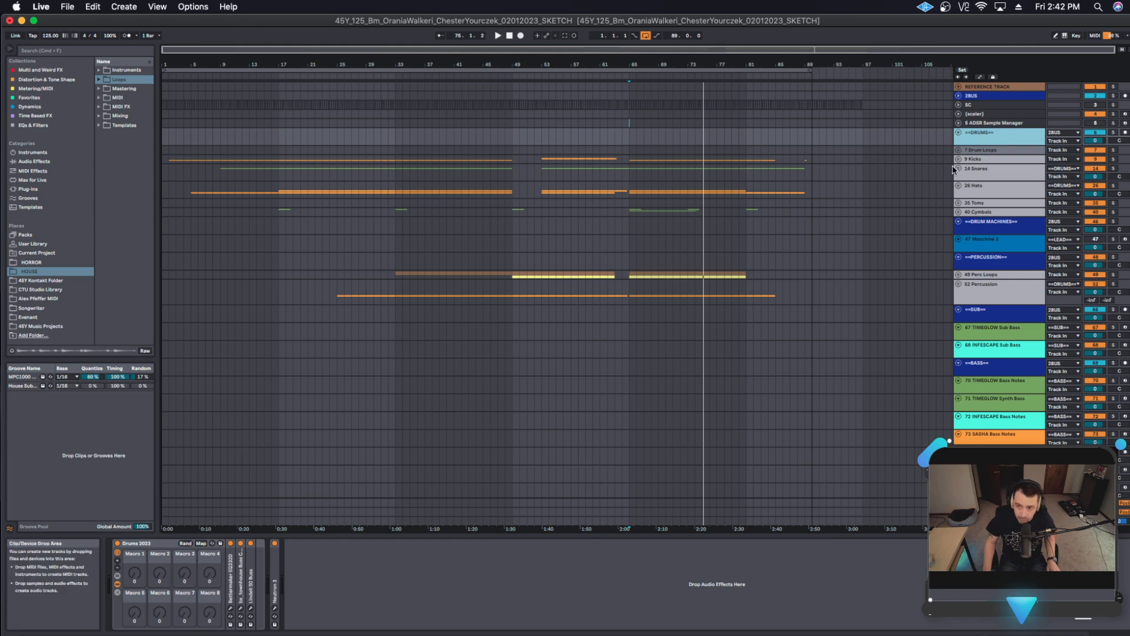
# Expand the Kicks group and its SASHA Kicks track, and open the kick MIDI clip starting at bar 33.
pyautogui.click(977, 159)
pyautogui.click(958, 159)
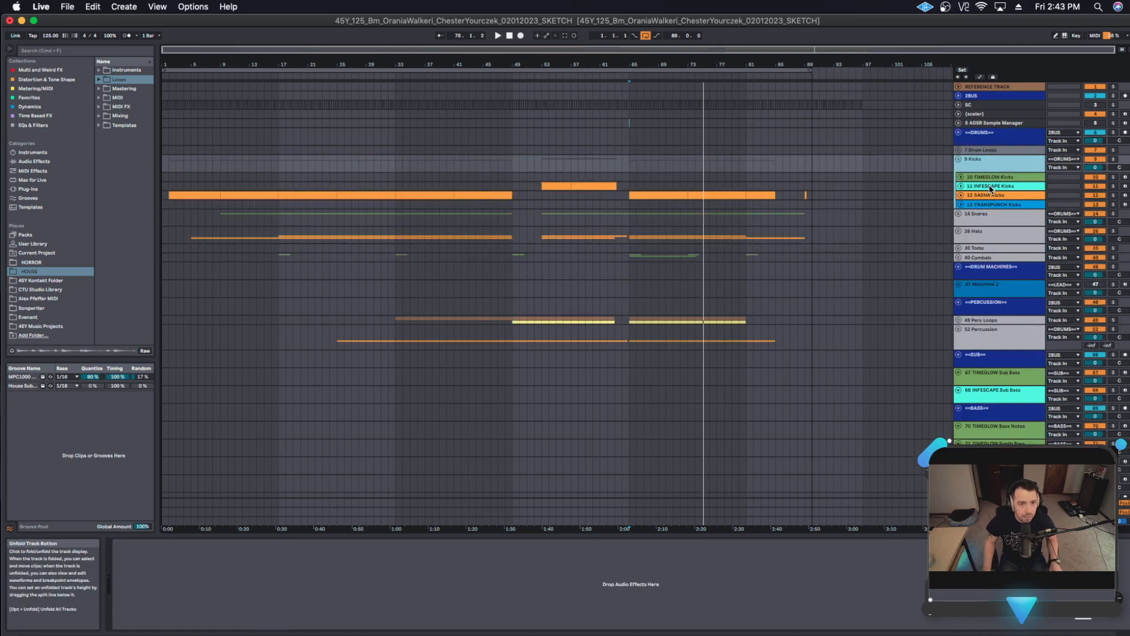
pyautogui.click(996, 196)
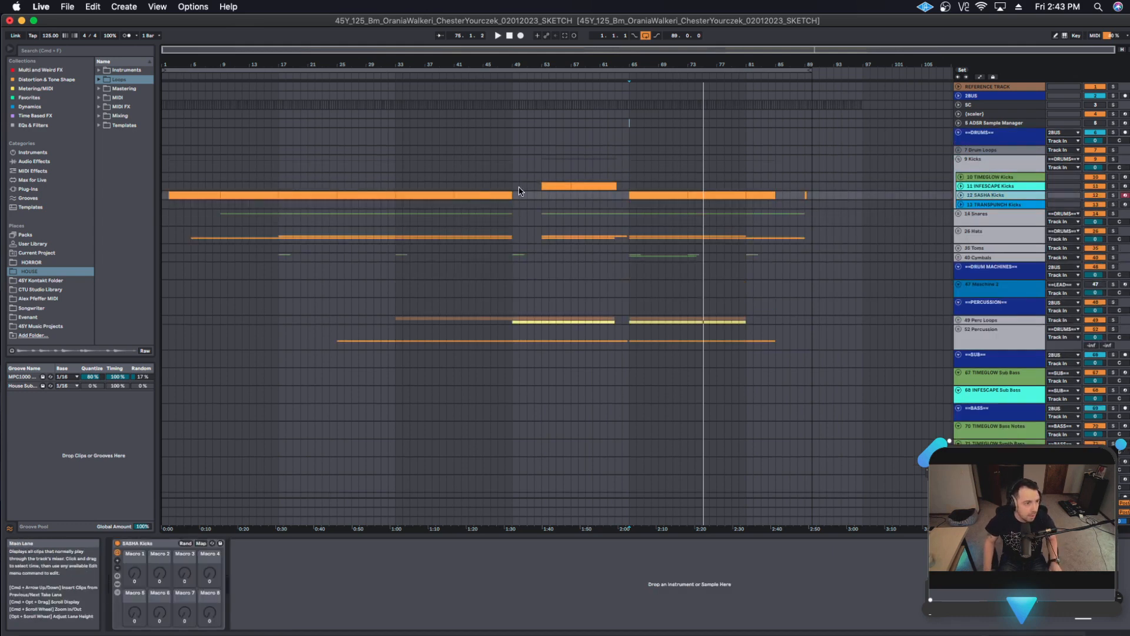
pyautogui.click(416, 194)
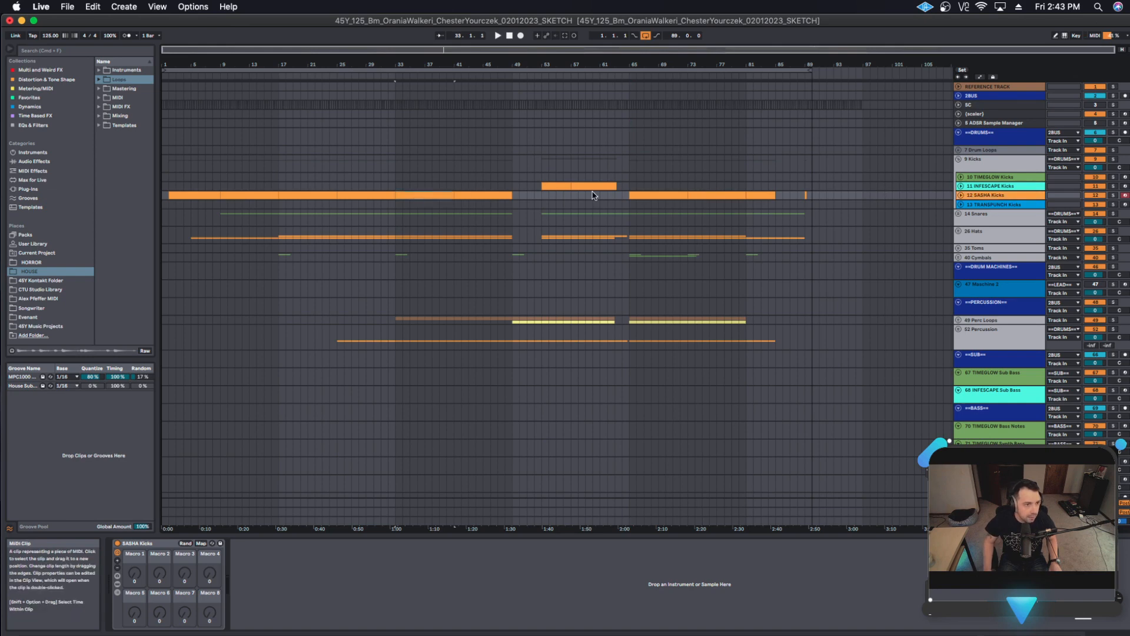
pyautogui.click(959, 196)
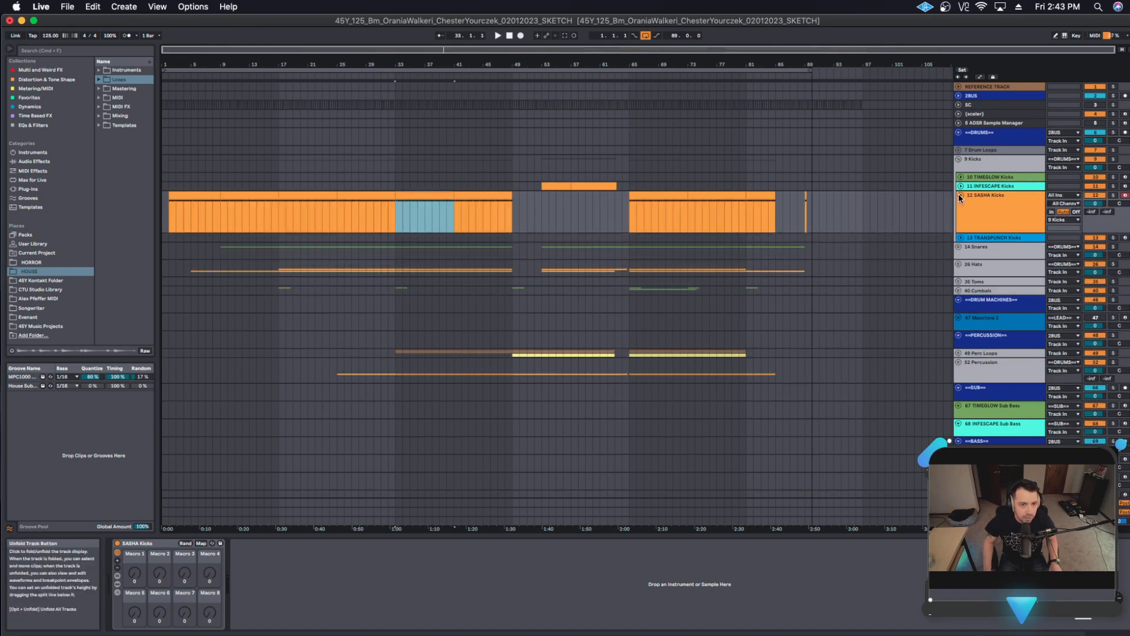
pyautogui.doubleClick(415, 195)
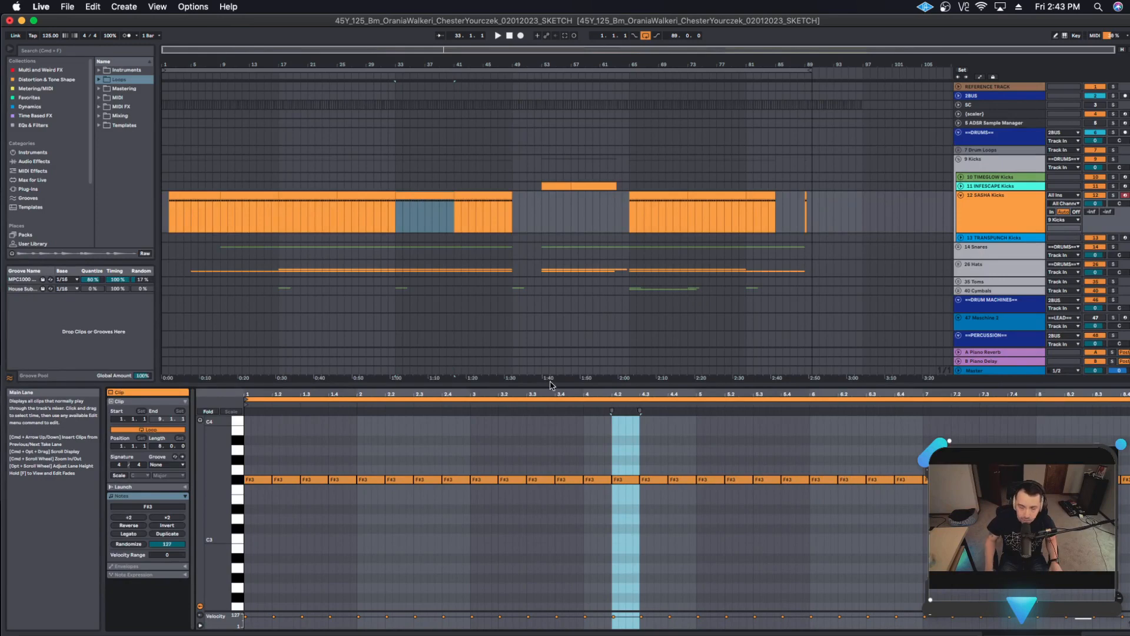
# Examine the kick pattern by selecting the four notes in the clip's third bar, then clear the selection.
pyautogui.click(478, 448)
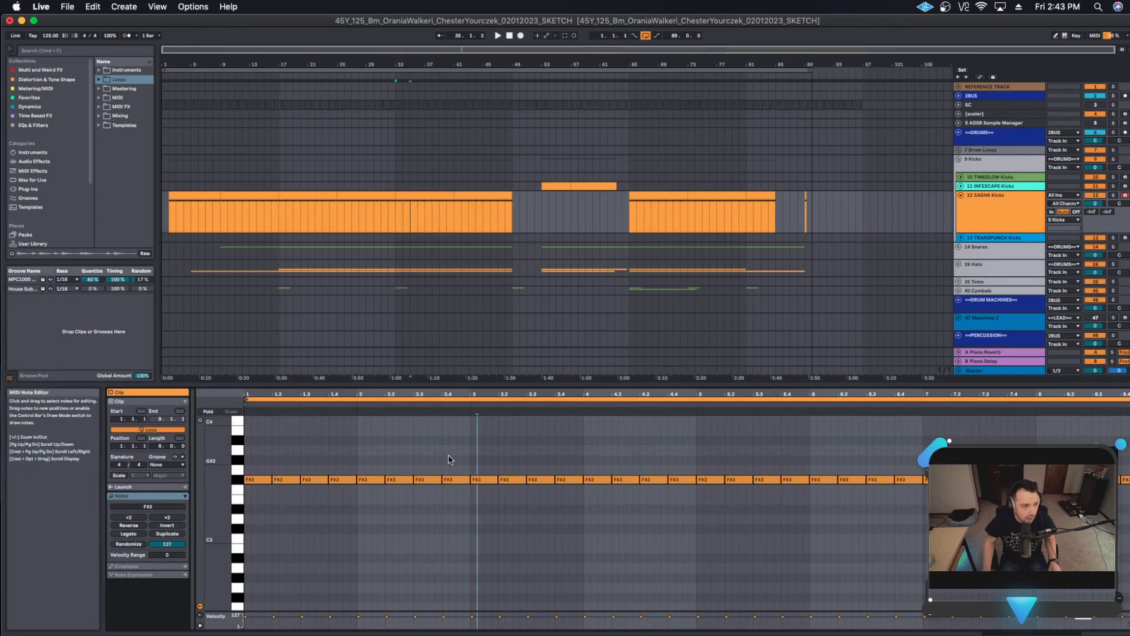
pyautogui.click(470, 456)
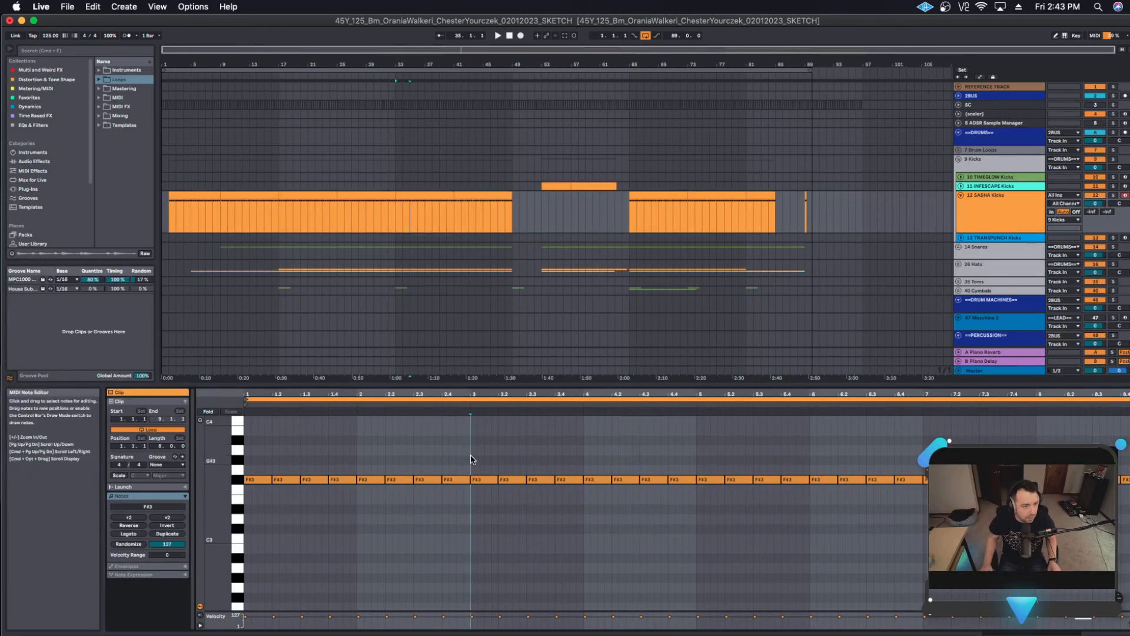
pyautogui.click(485, 483)
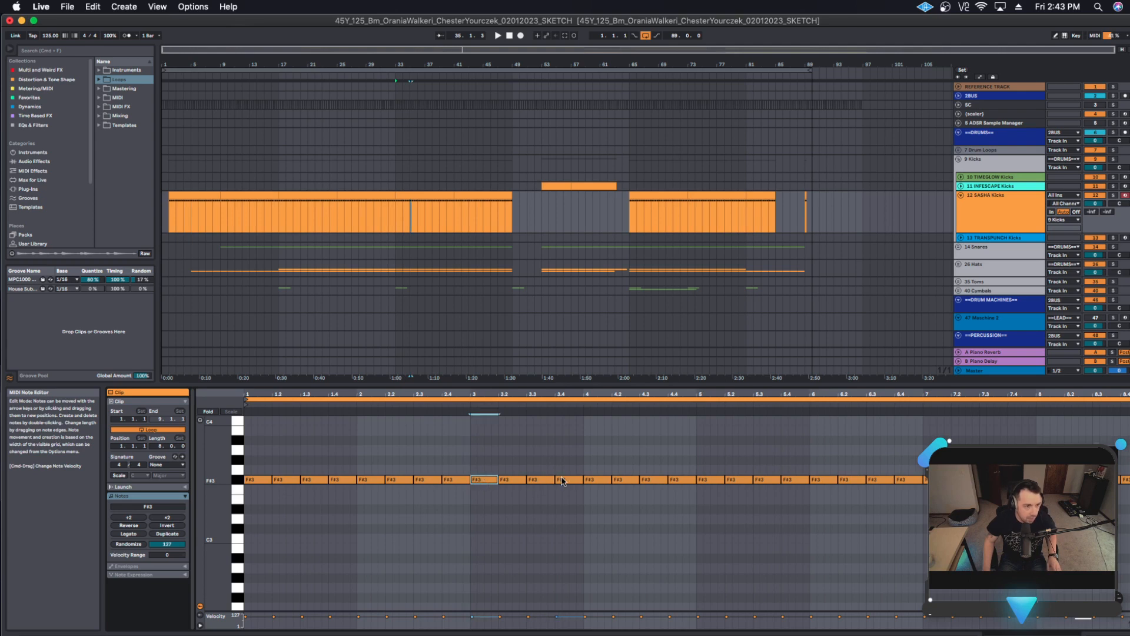
pyautogui.moveTo(483, 458); pyautogui.dragTo(581, 501)
pyautogui.click(520, 445)
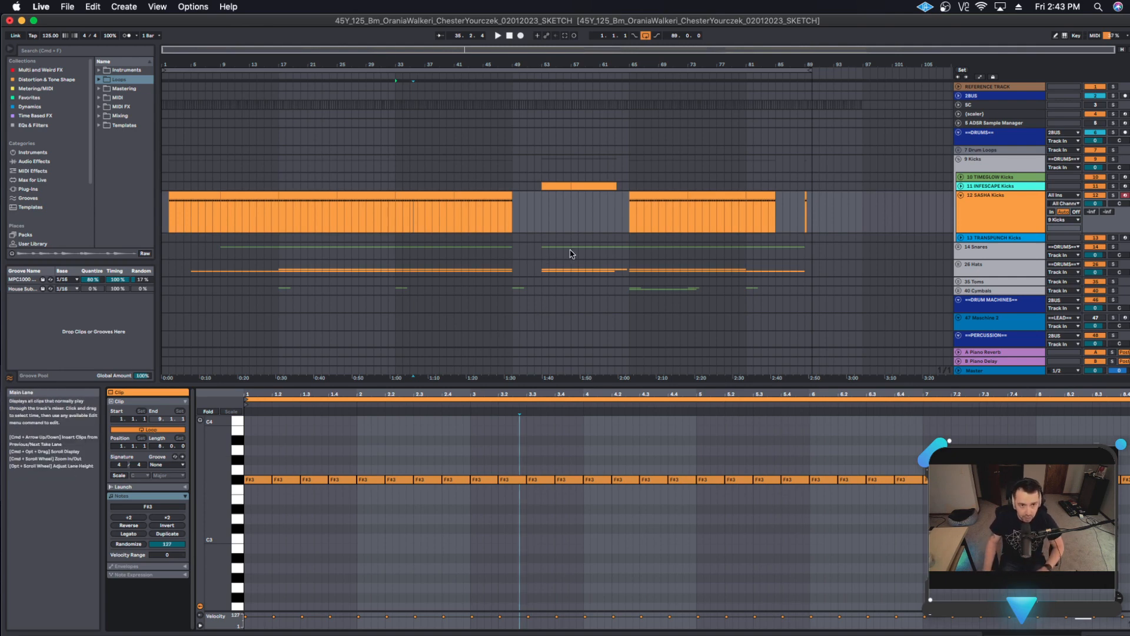
# Fold the SASHA Kicks track and collapse the Kicks group.
pyautogui.click(960, 196)
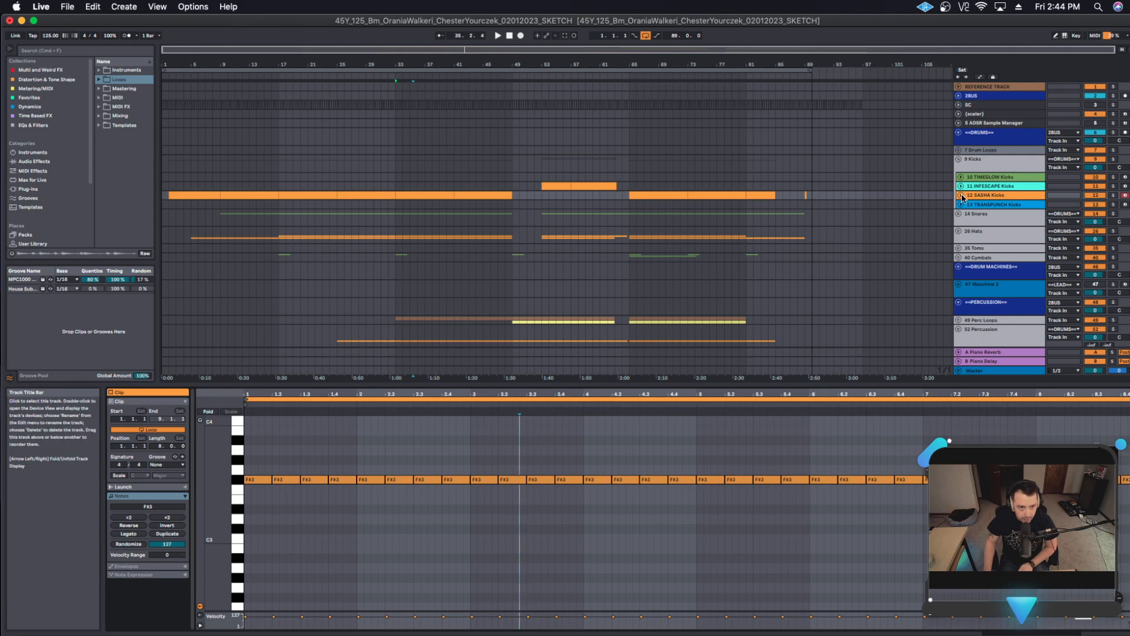
pyautogui.click(961, 195)
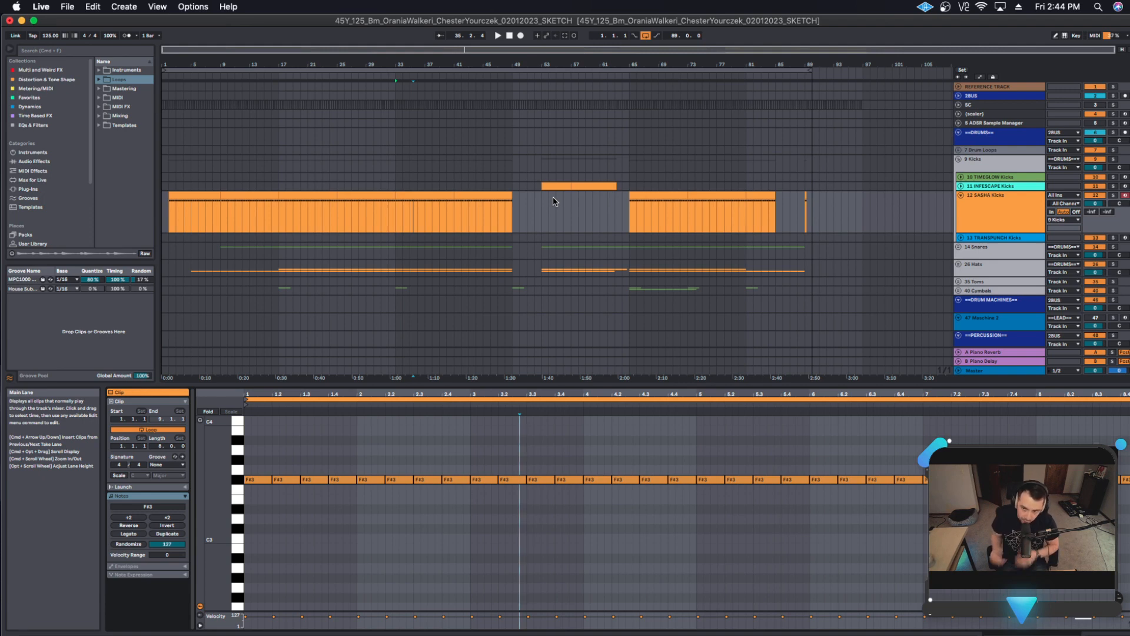
pyautogui.click(960, 197)
pyautogui.click(959, 160)
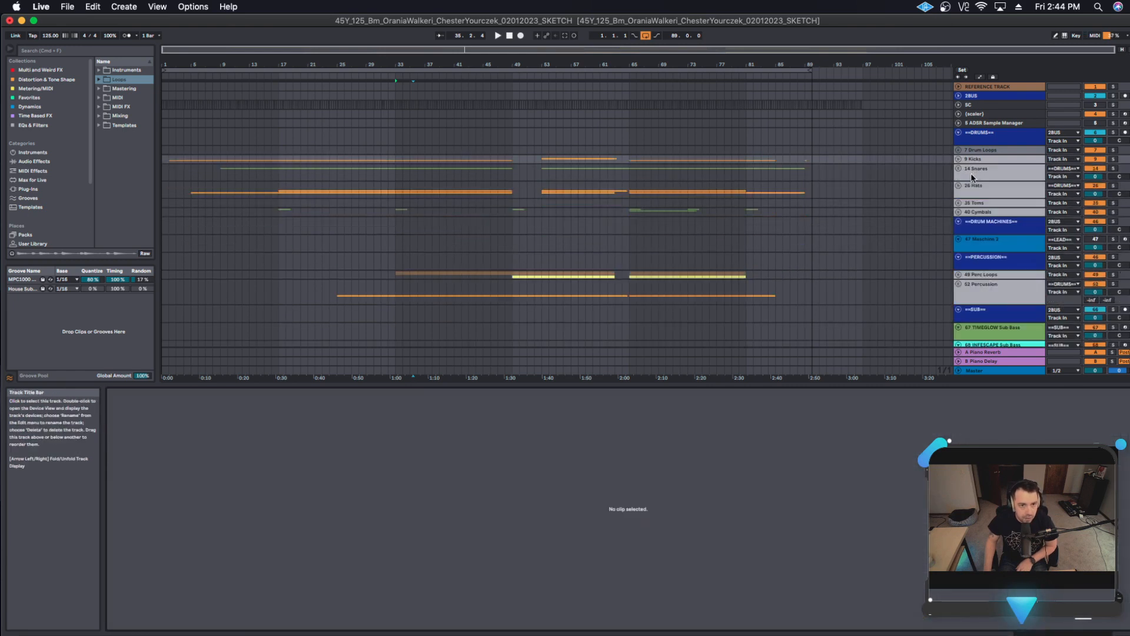
# Expand the Snares group and go through its TIMEGLOW Rimshots and Claps and SASHA Snares, Rimshots and Claps tracks.
pyautogui.click(967, 173)
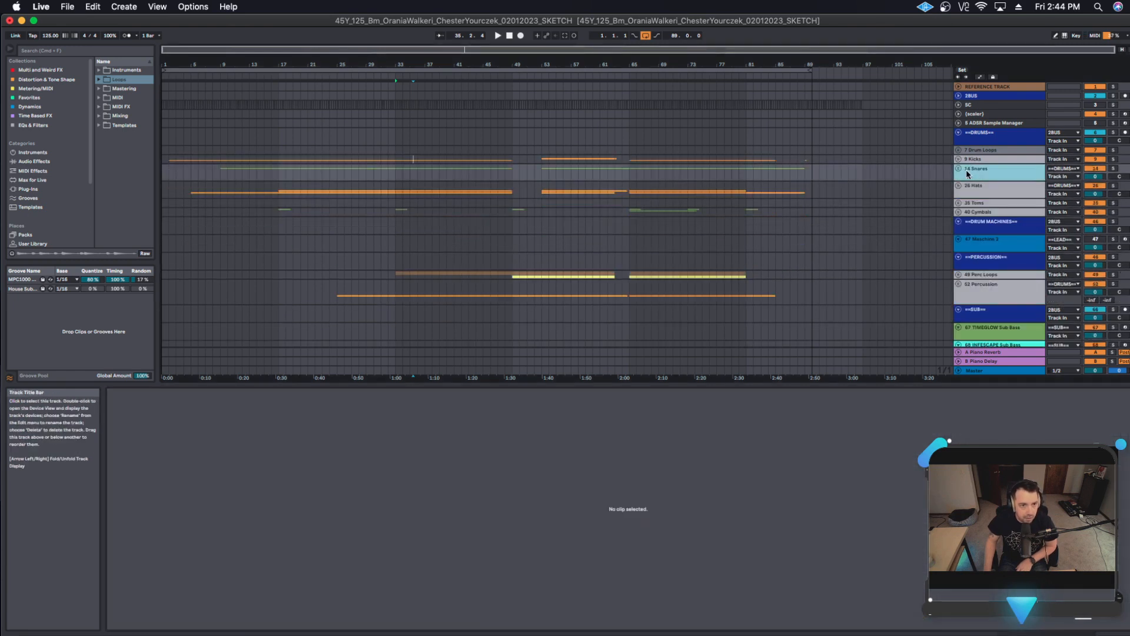
pyautogui.click(958, 168)
pyautogui.click(988, 203)
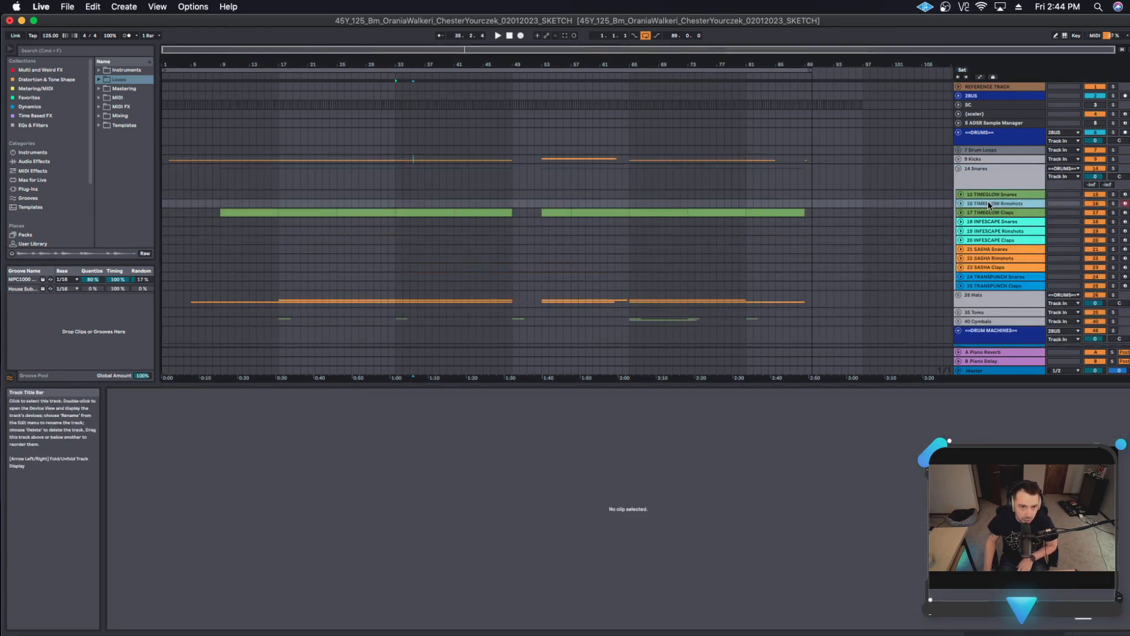
pyautogui.click(987, 212)
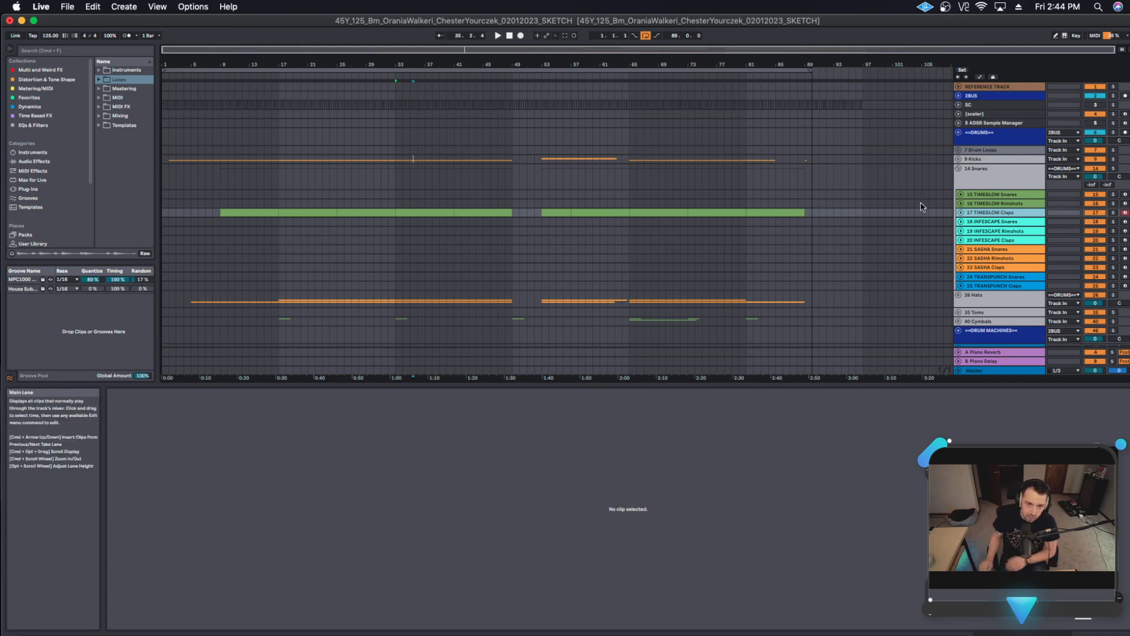
pyautogui.click(990, 249)
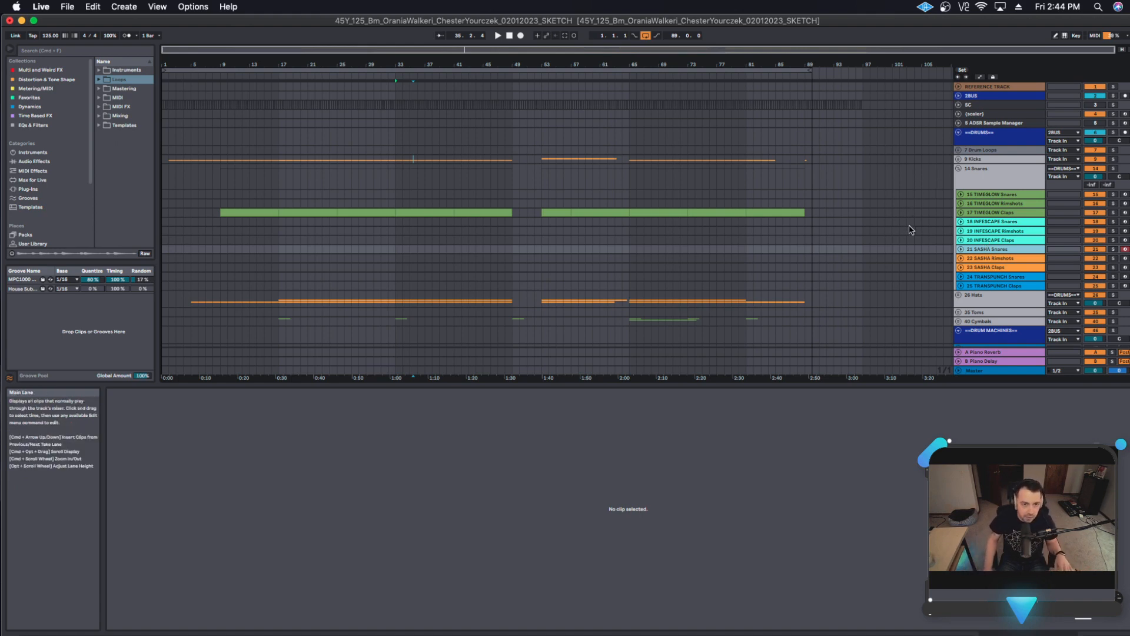
pyautogui.click(994, 259)
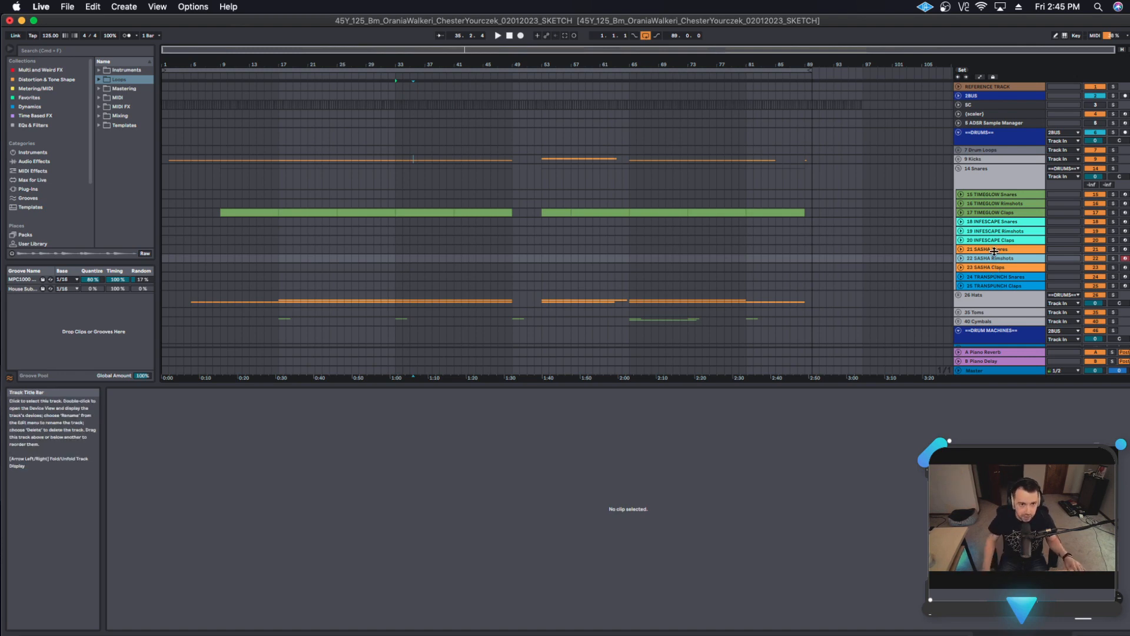
pyautogui.click(1001, 268)
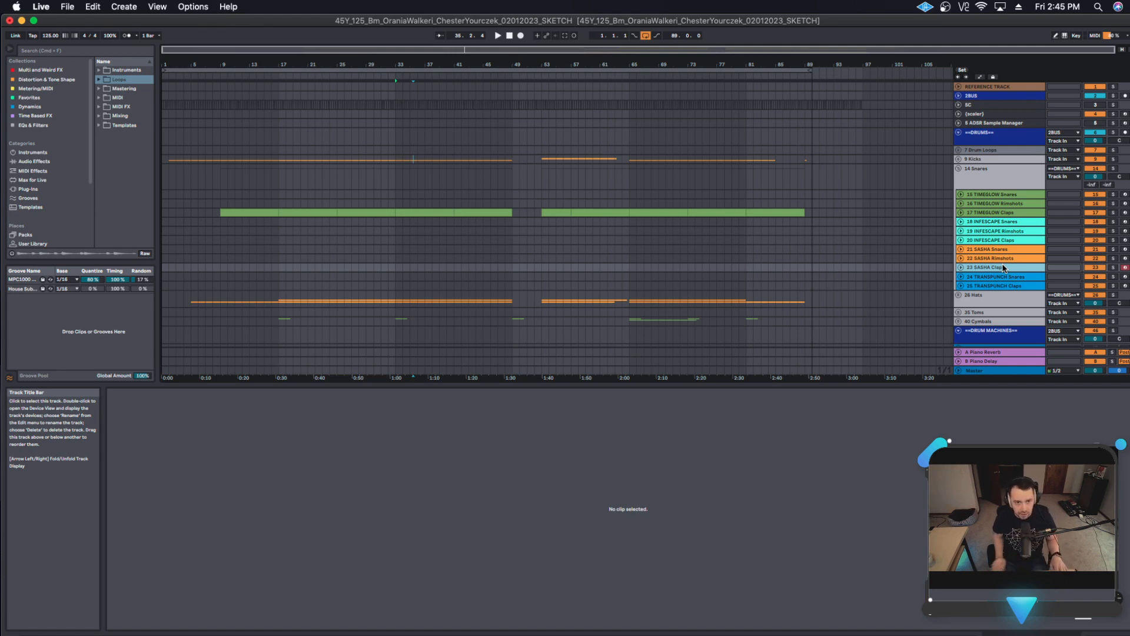
# Collapse the Snares group, expand the Hats group and select the SASHA Cl Hats track.
pyautogui.click(959, 170)
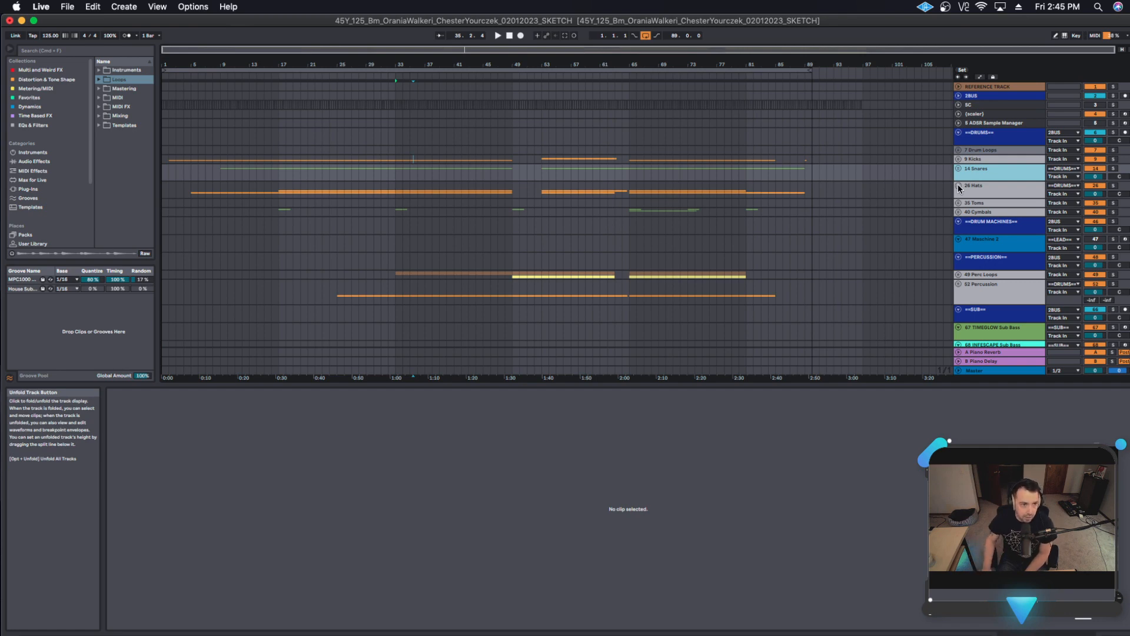
pyautogui.click(958, 186)
pyautogui.click(1007, 250)
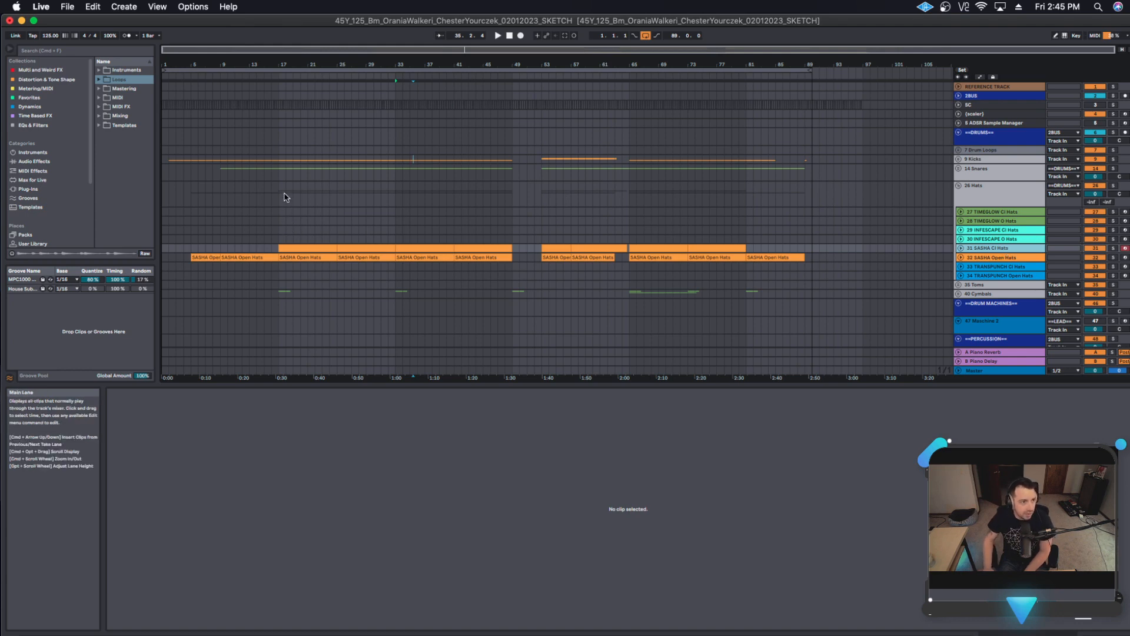
# Solo the SASHA Cl Hats track and play it from bar 18.
pyautogui.click(285, 221)
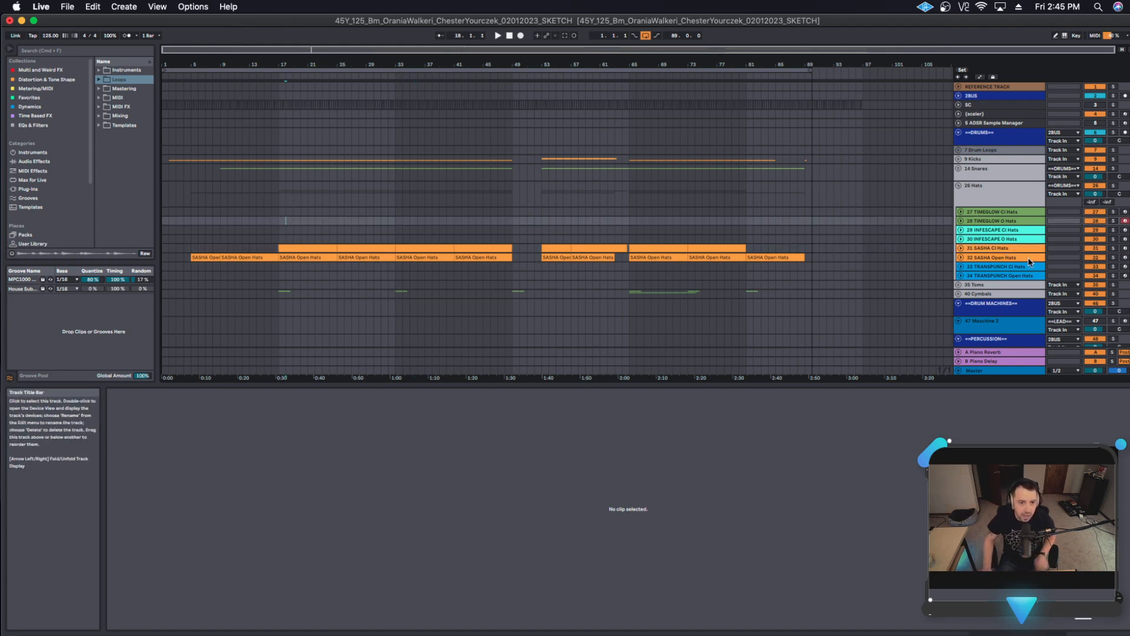
pyautogui.click(1113, 248)
pyautogui.press('space')
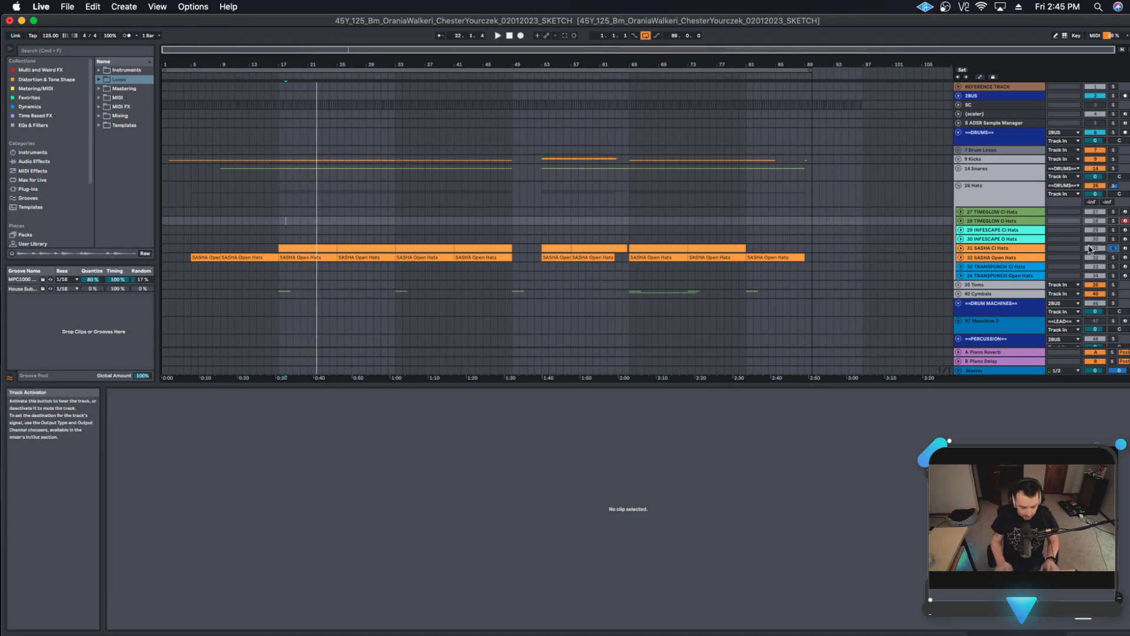
pyautogui.click(1008, 247)
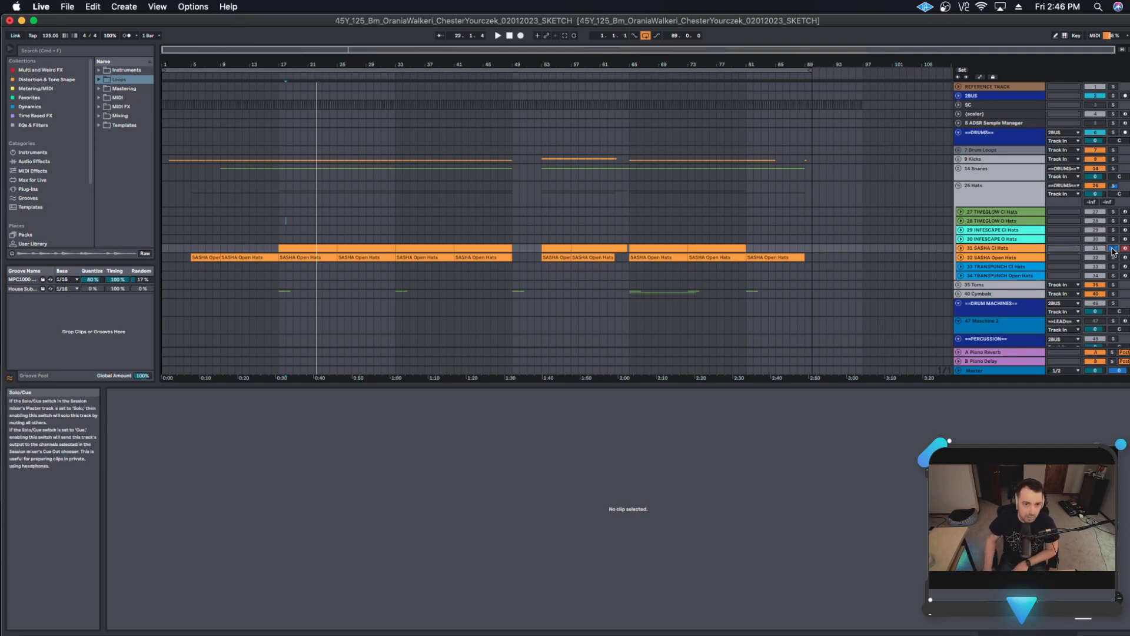
# Switch the solo from SASHA Cl Hats to the SASHA Open Hats track.
pyautogui.click(1113, 248)
pyautogui.click(1008, 257)
pyautogui.click(1112, 257)
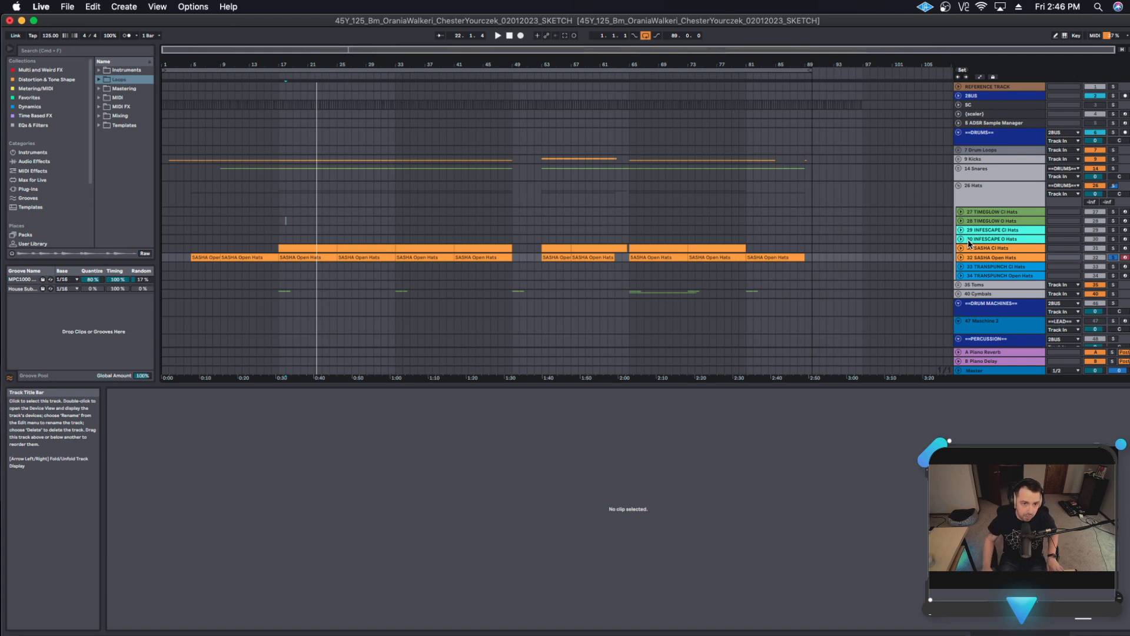
# Release the solo on SASHA Open Hats, solo the ==DRUMS== group and play it.
pyautogui.click(989, 260)
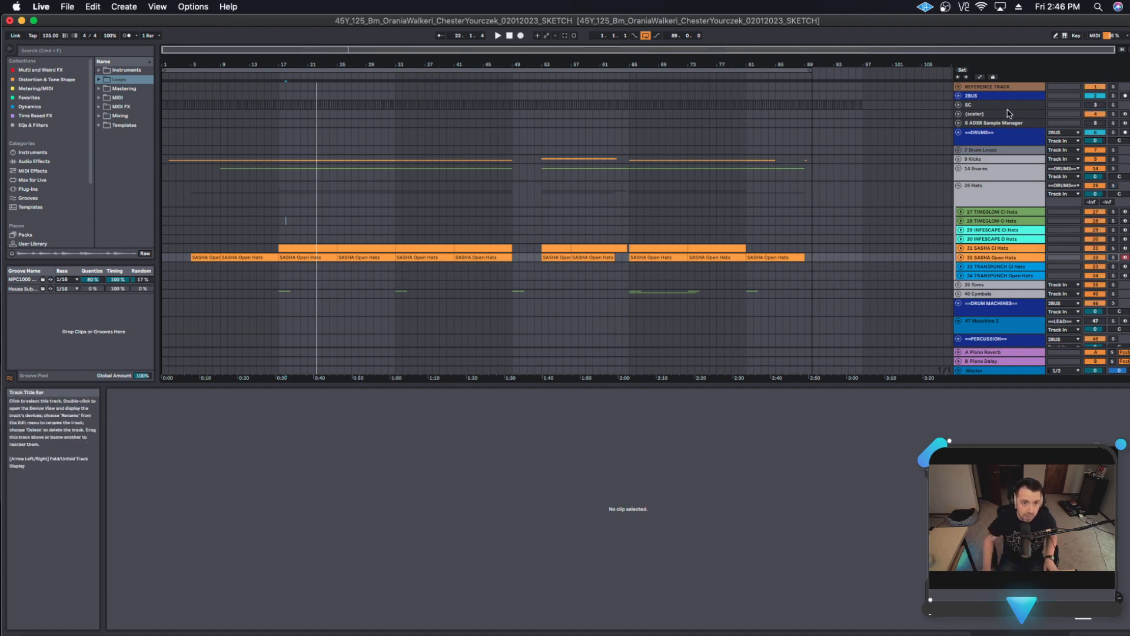
pyautogui.click(1069, 135)
pyautogui.click(1113, 133)
pyautogui.press('space')
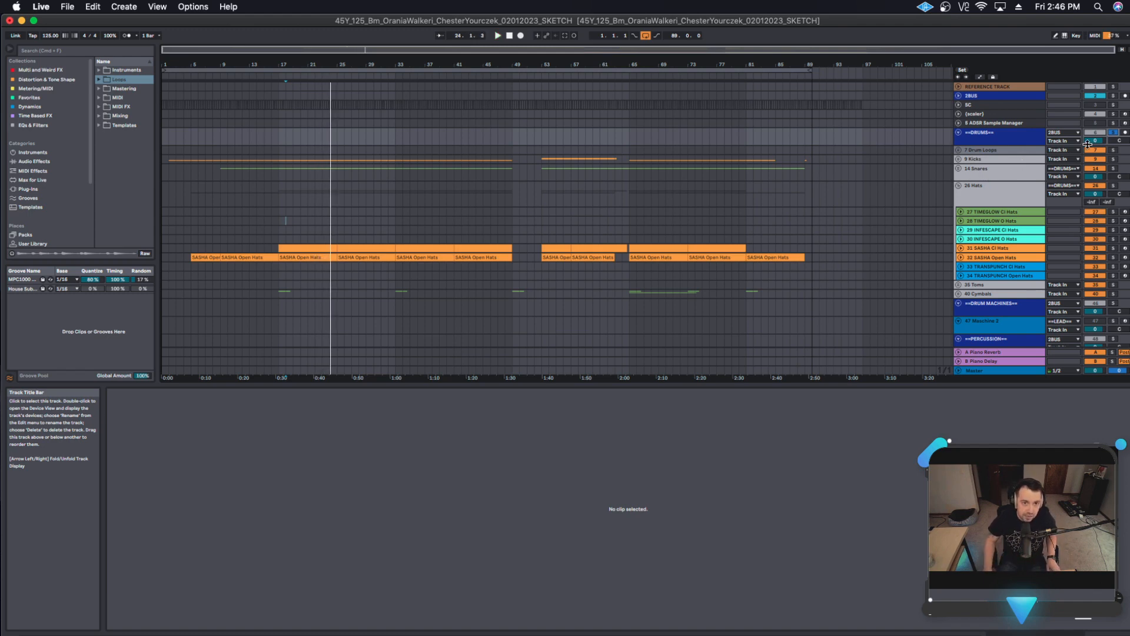
# Collapse the Hats group, expand the Toms group and select the SASHA Toms track.
pyautogui.click(977, 259)
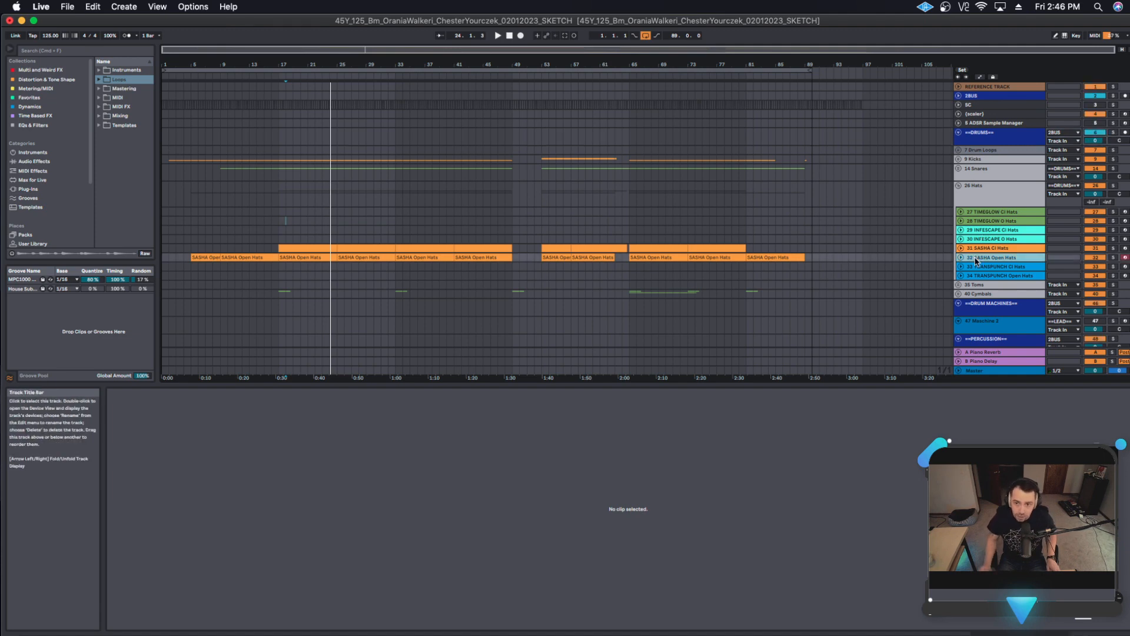
pyautogui.click(958, 186)
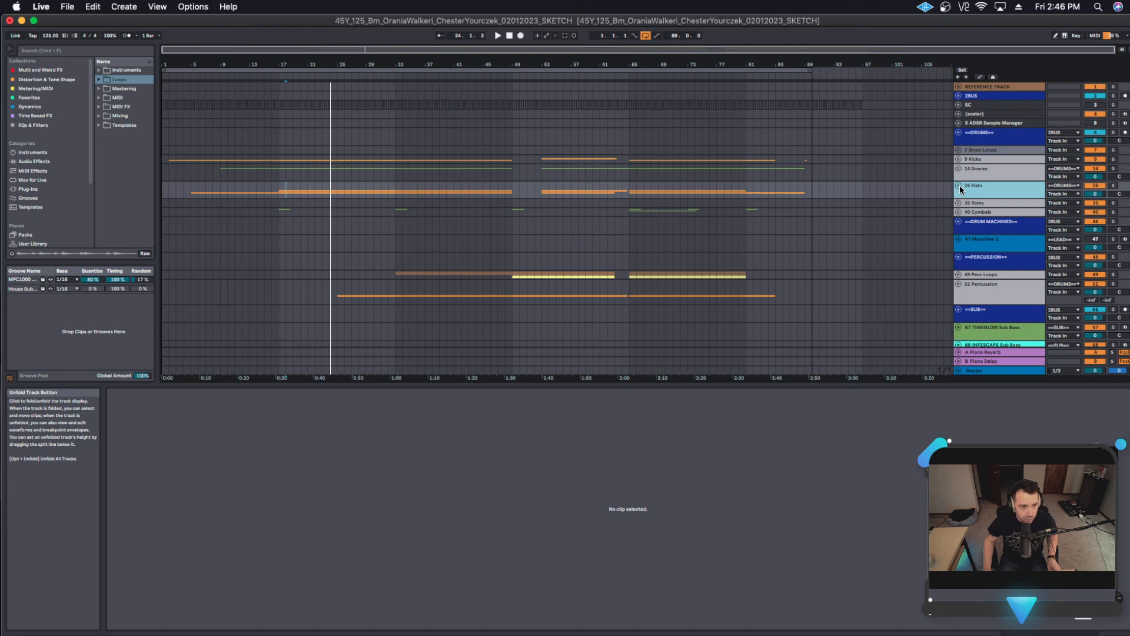
pyautogui.click(974, 204)
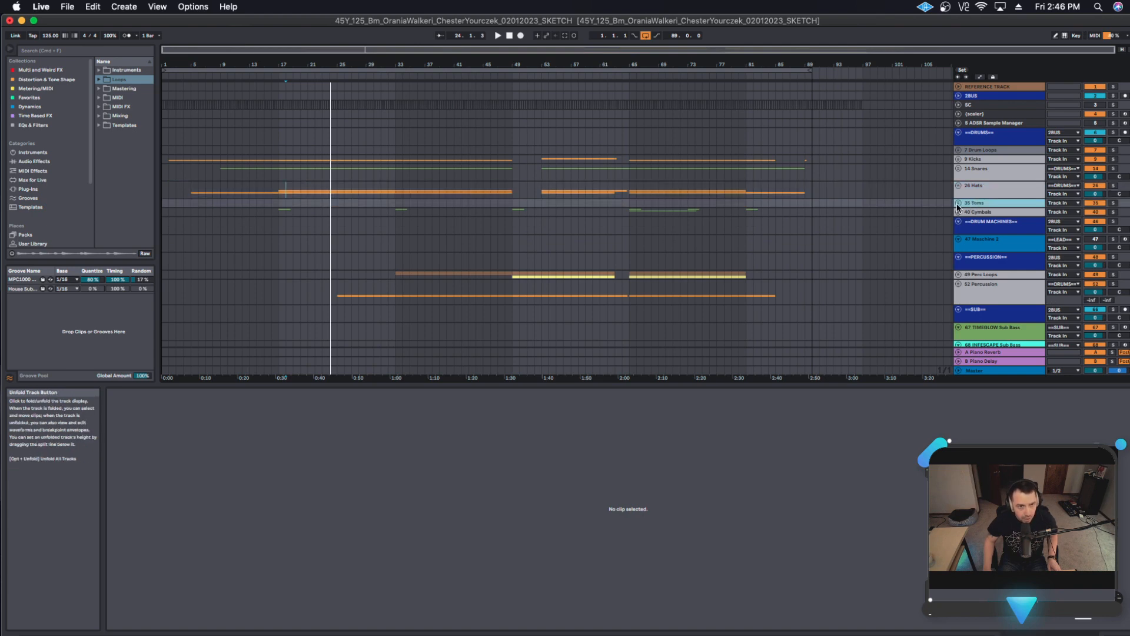
pyautogui.click(959, 204)
pyautogui.click(1009, 240)
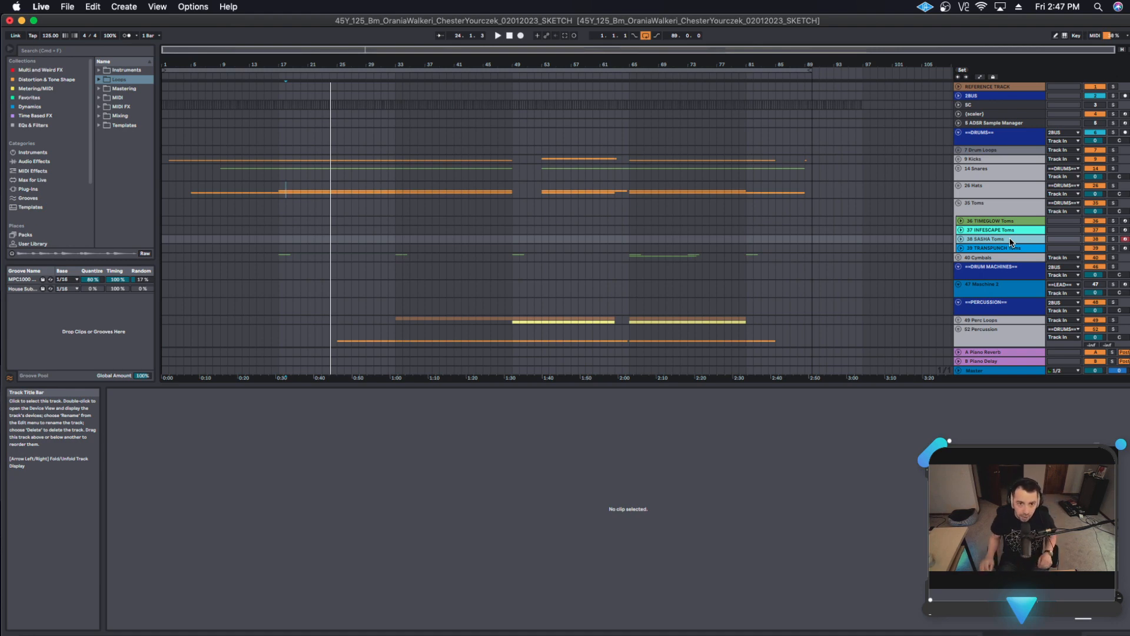
# Collapse the Toms group, expand the Cymbals group and go through its SASHA Cymbals and TIMEGLOW Rides tracks.
pyautogui.click(958, 203)
pyautogui.click(956, 213)
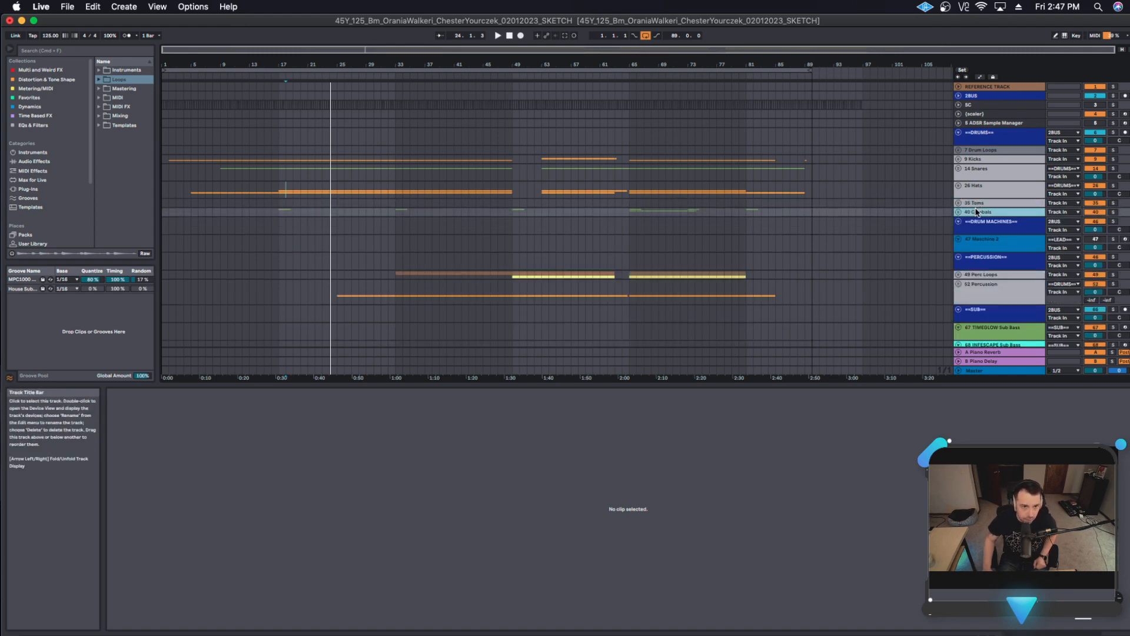
pyautogui.click(958, 212)
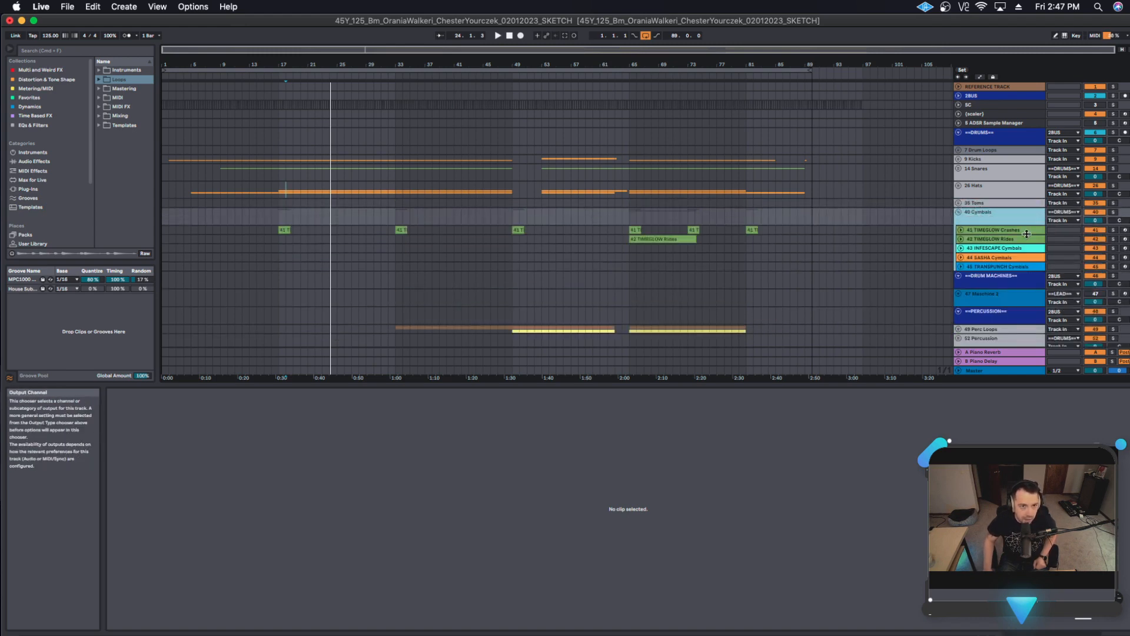
pyautogui.click(1001, 258)
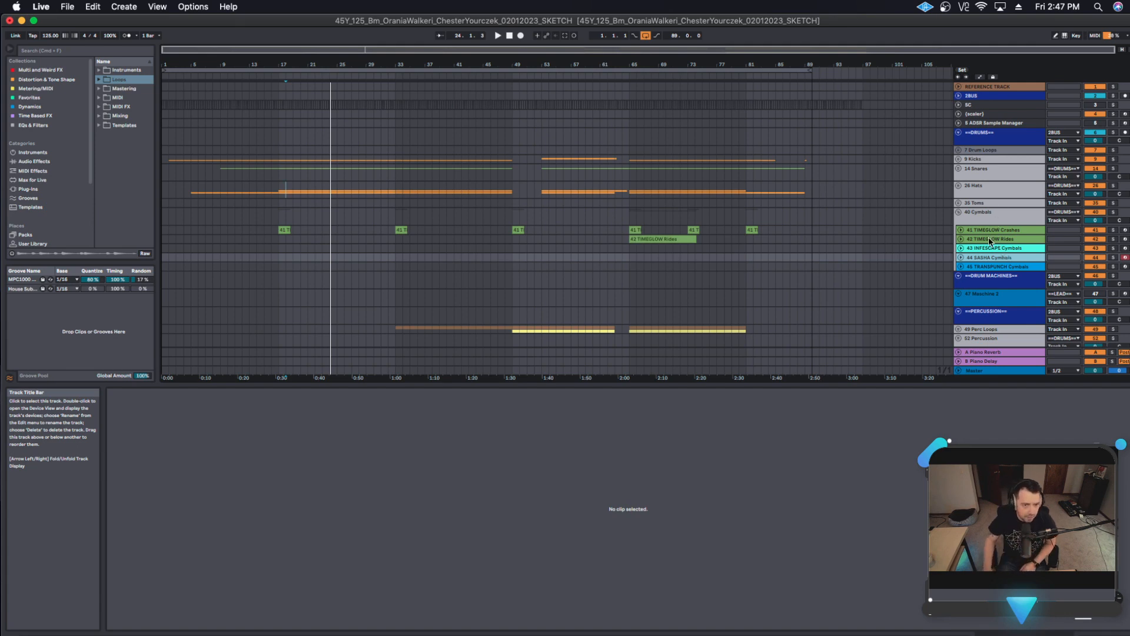
pyautogui.click(987, 237)
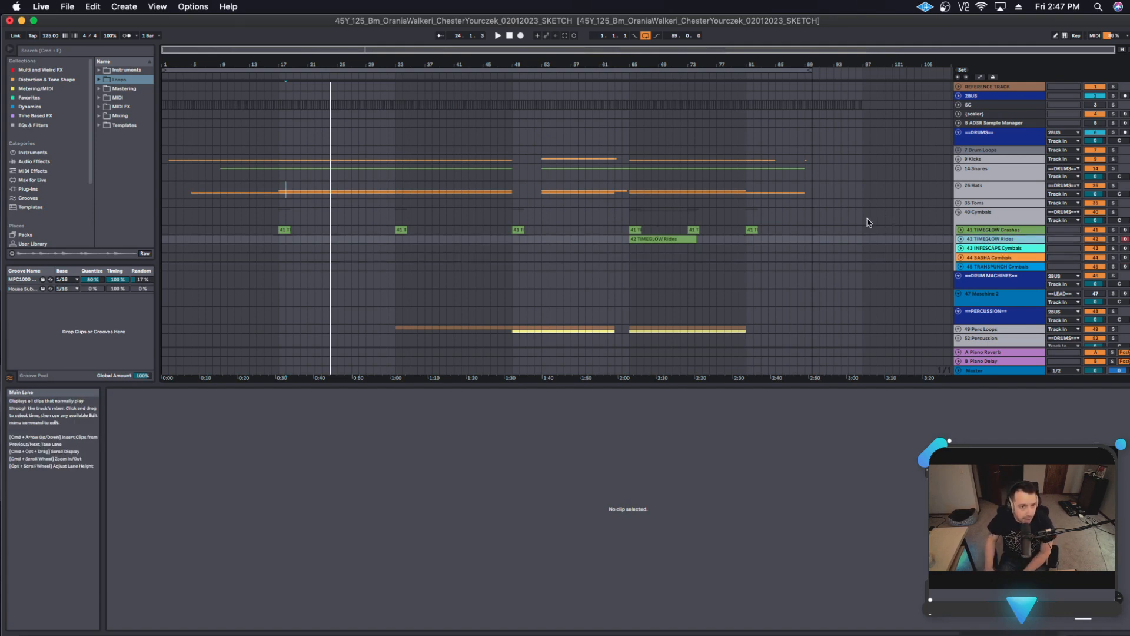
# Collapse the Cymbals group and fold the ==DRUM MACHINES== group track.
pyautogui.click(963, 213)
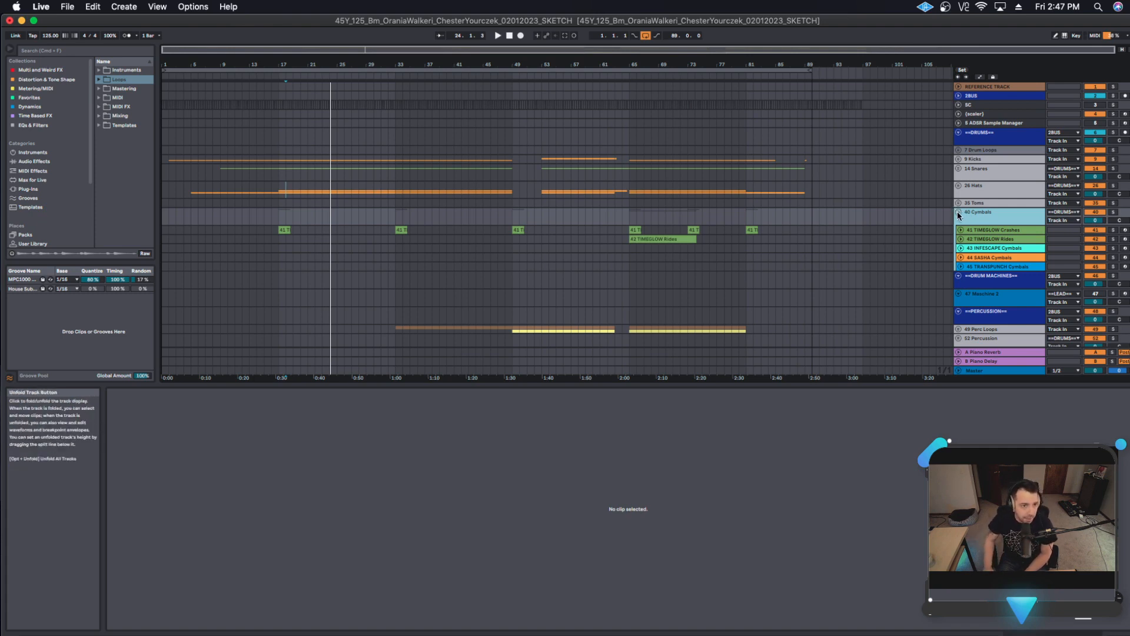
pyautogui.click(957, 212)
pyautogui.click(981, 232)
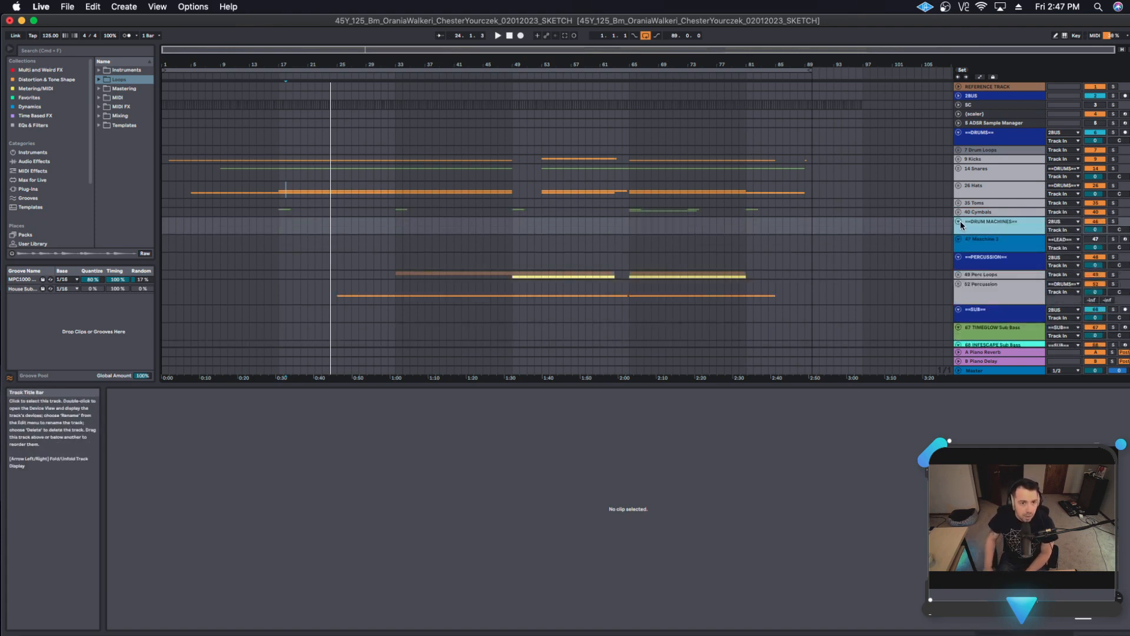
# Show the device chain of the Maschine 2 track and fold the track.
pyautogui.click(998, 230)
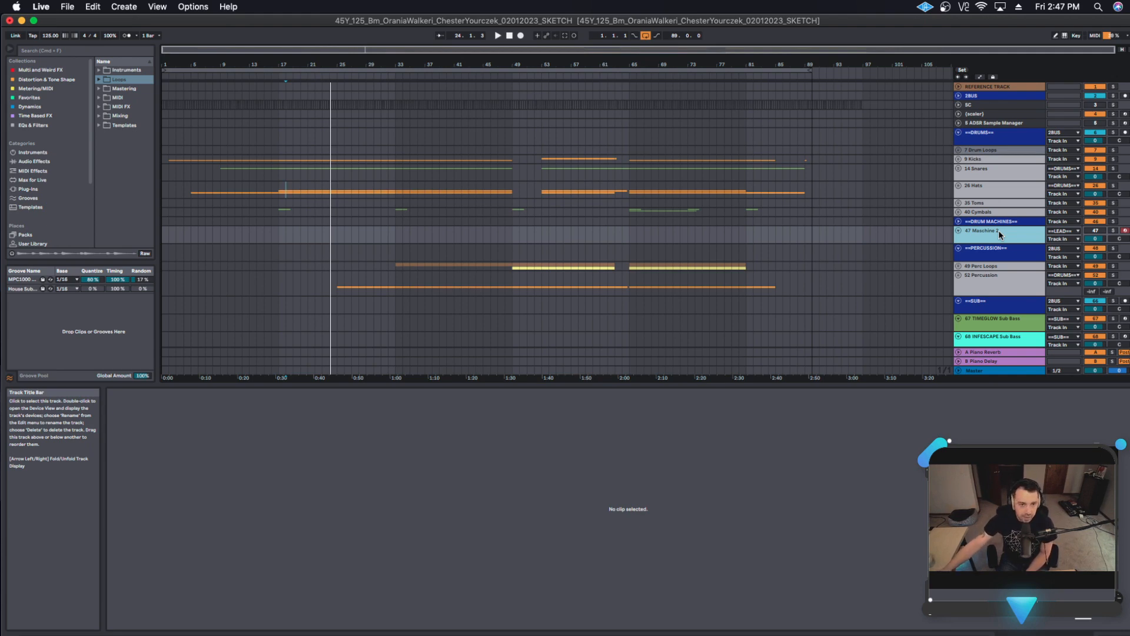
pyautogui.click(991, 231)
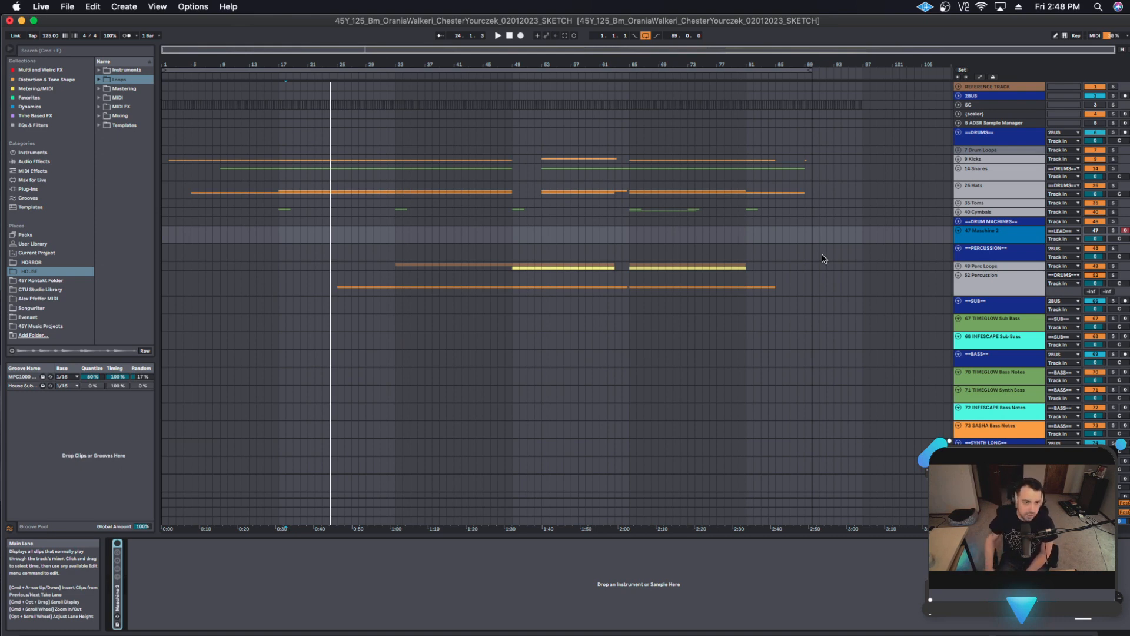
pyautogui.click(958, 231)
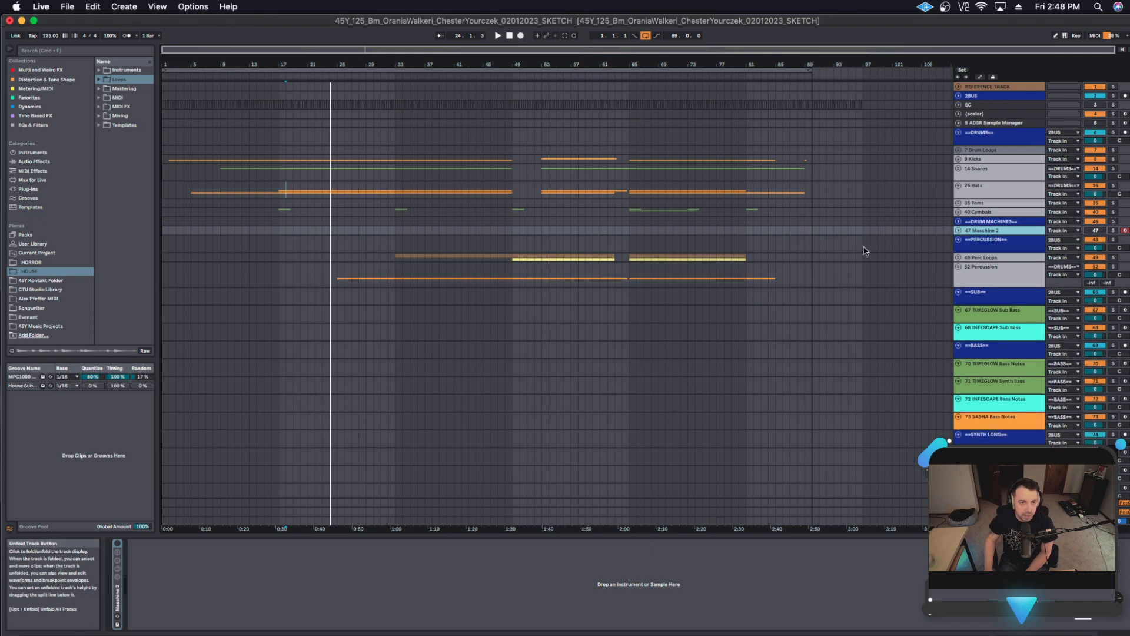
# Fold the ==PERCUSSION== track, then expand the Perc Loops group to view its loops and collapse it again.
pyautogui.click(959, 241)
pyautogui.click(958, 239)
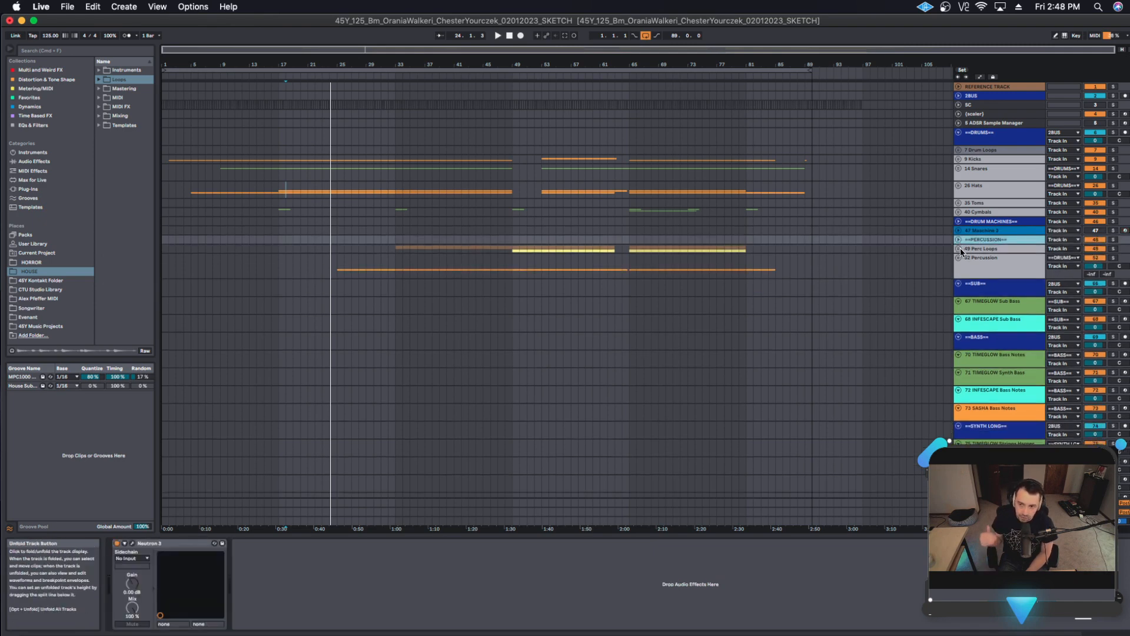
pyautogui.click(959, 248)
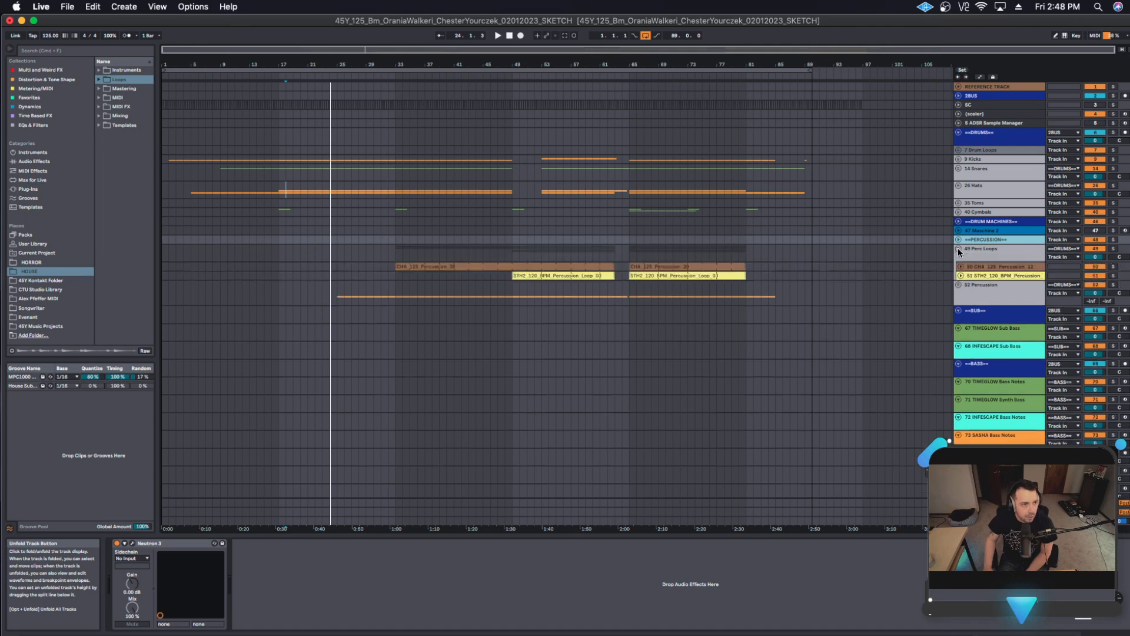
pyautogui.click(981, 249)
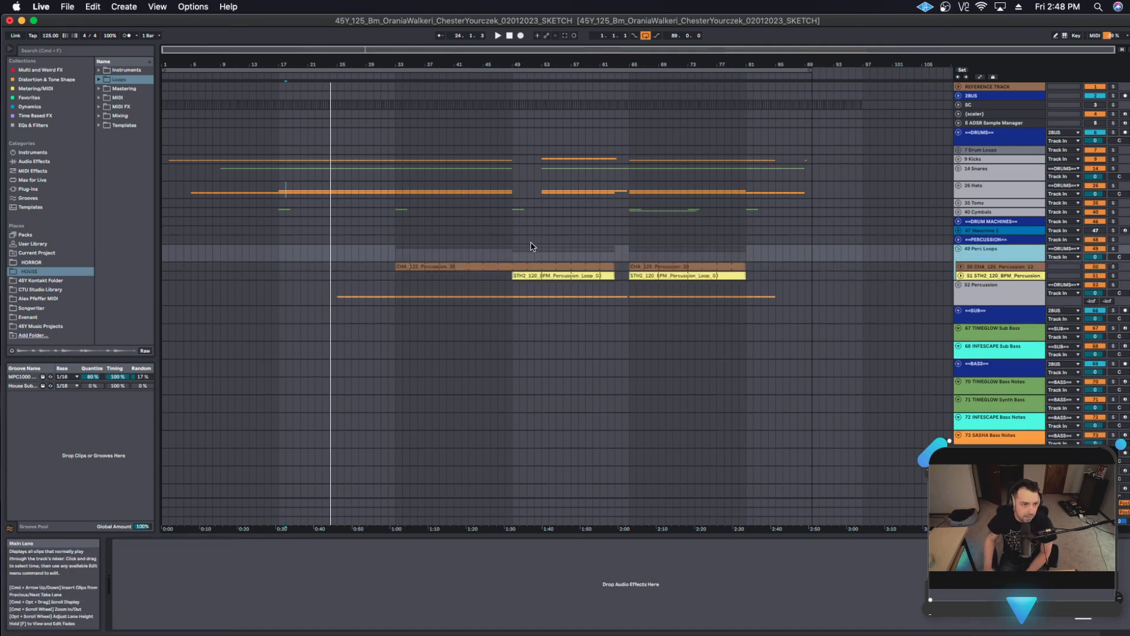
pyautogui.click(958, 247)
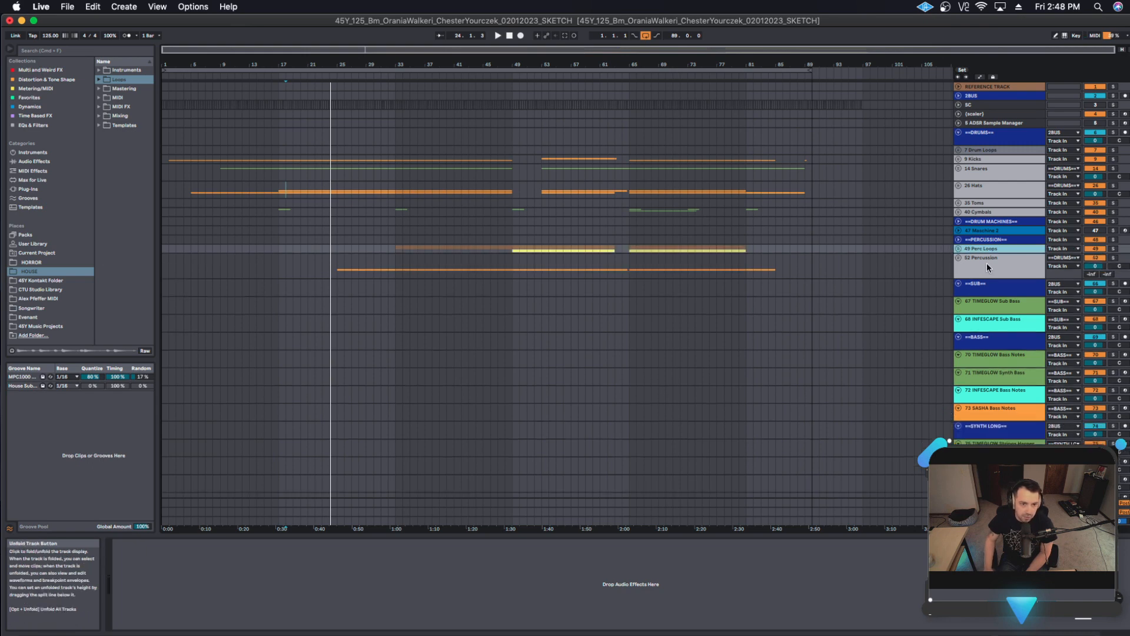
# Expand the Percussion group, then play the Perc Loops group soloed from bar 68 and release its solo.
pyautogui.click(984, 263)
pyautogui.click(957, 258)
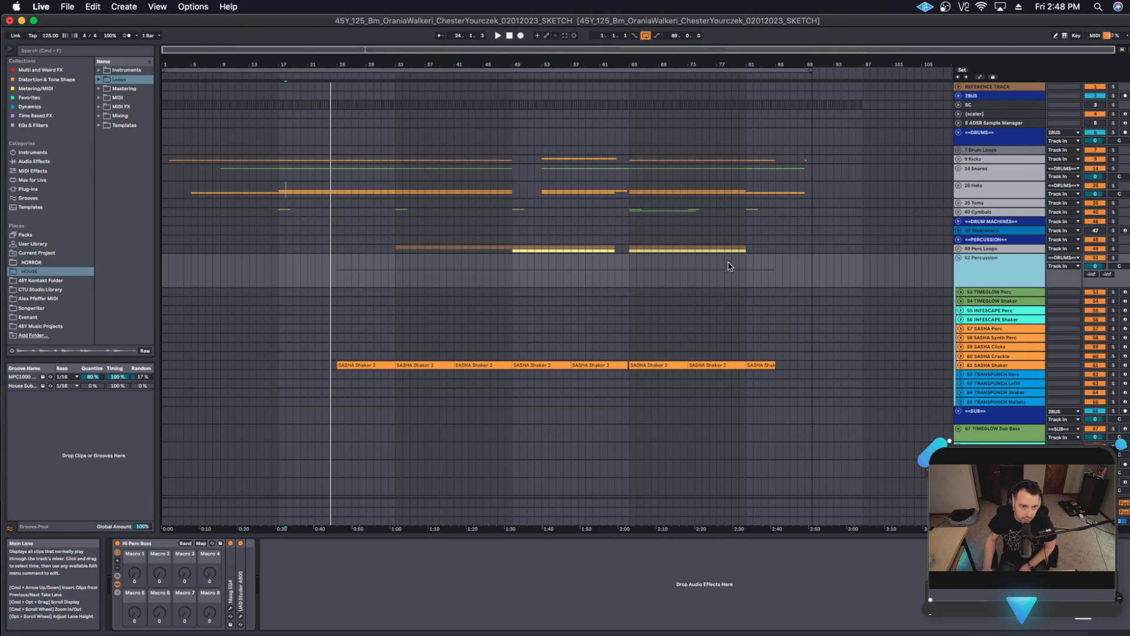
pyautogui.click(1113, 249)
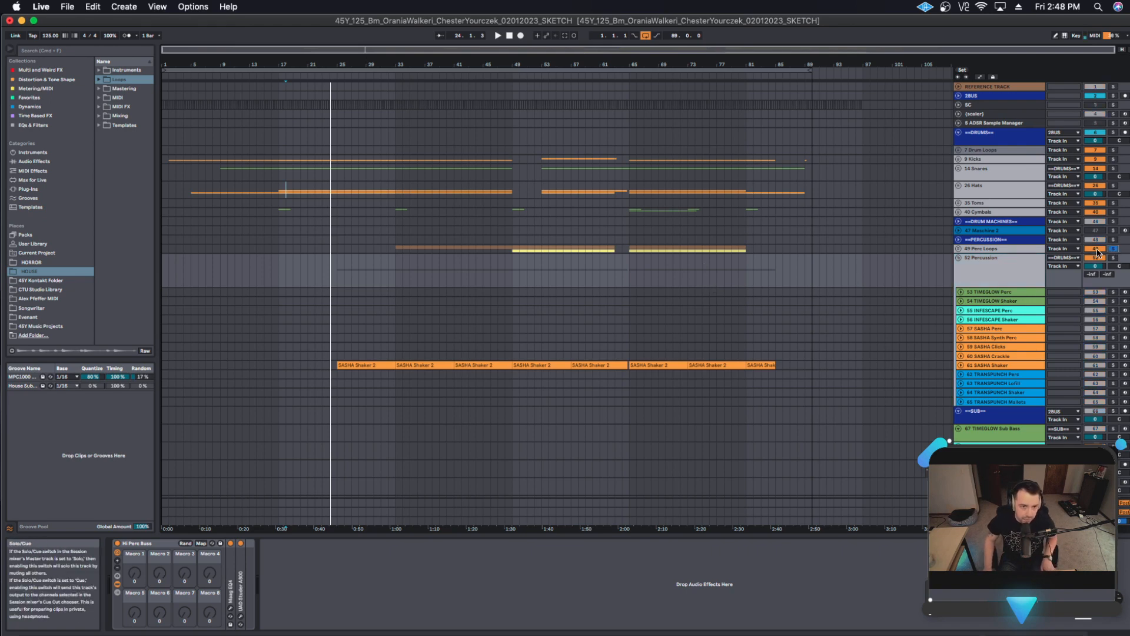
pyautogui.click(648, 230)
pyautogui.press('space')
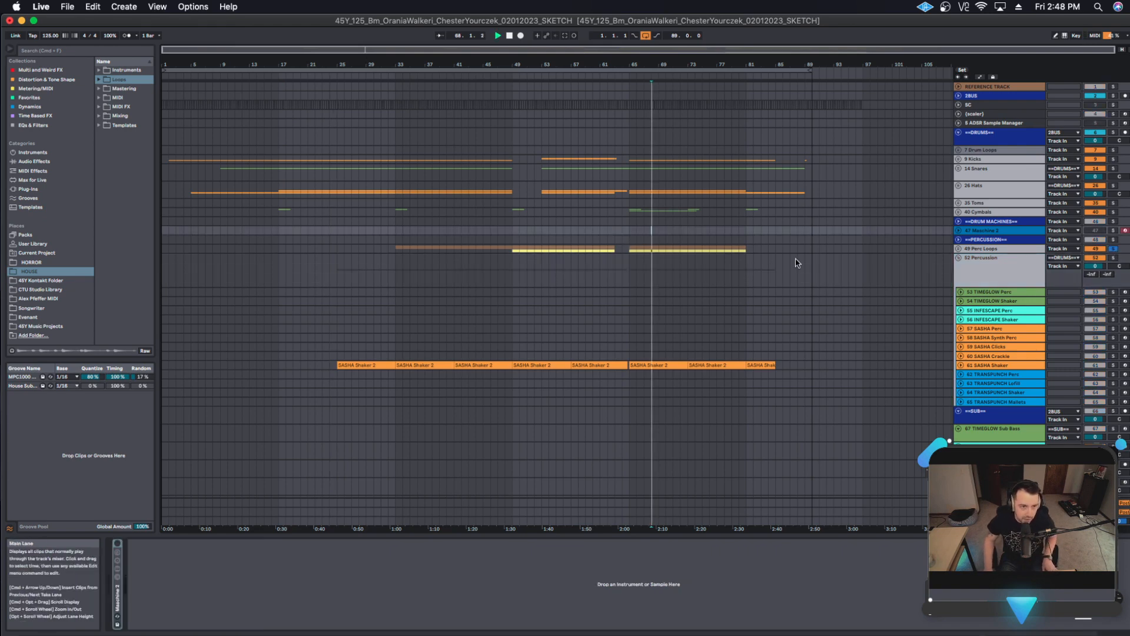
pyautogui.click(1113, 248)
# Solo the SASHA Shaker track in the Percussion group and play it from bar 27.
pyautogui.click(959, 257)
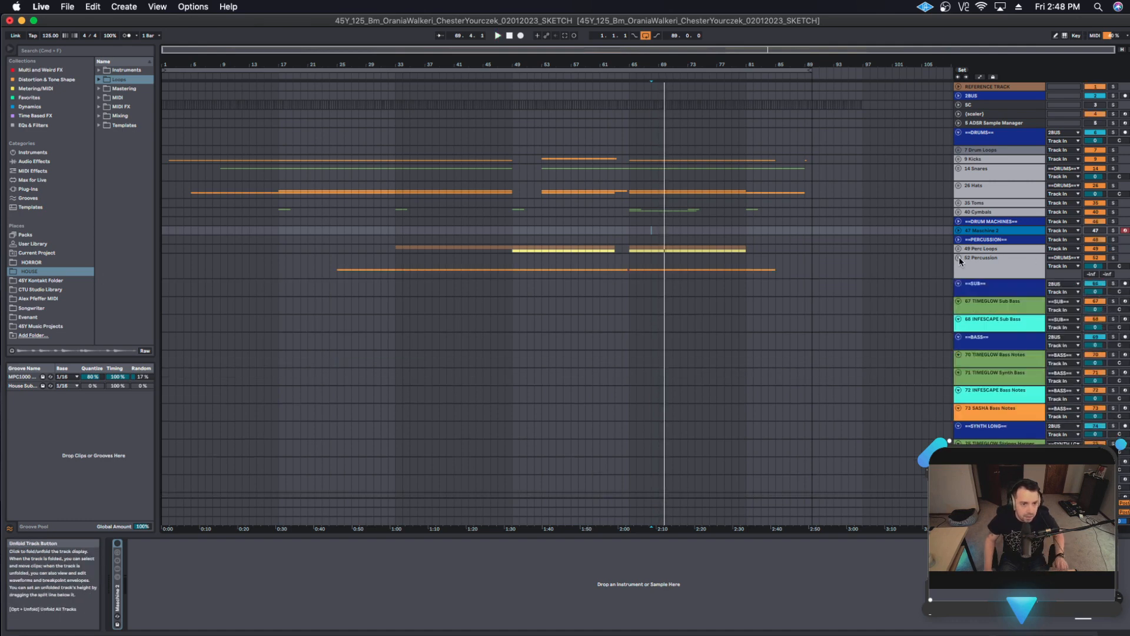
pyautogui.click(959, 257)
pyautogui.click(999, 366)
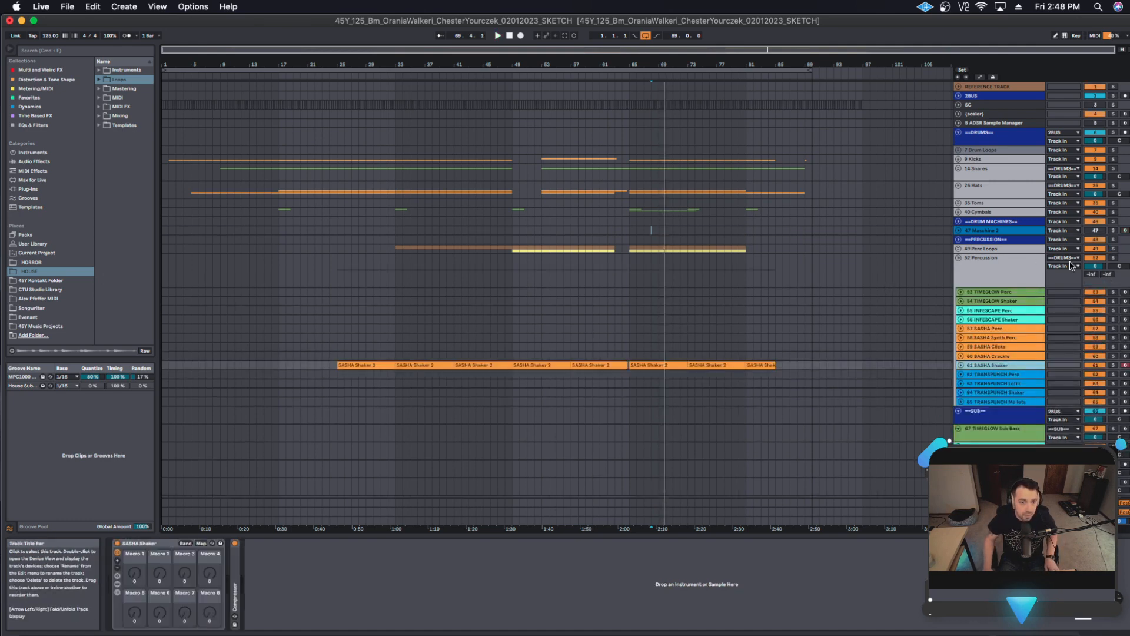
pyautogui.click(447, 327)
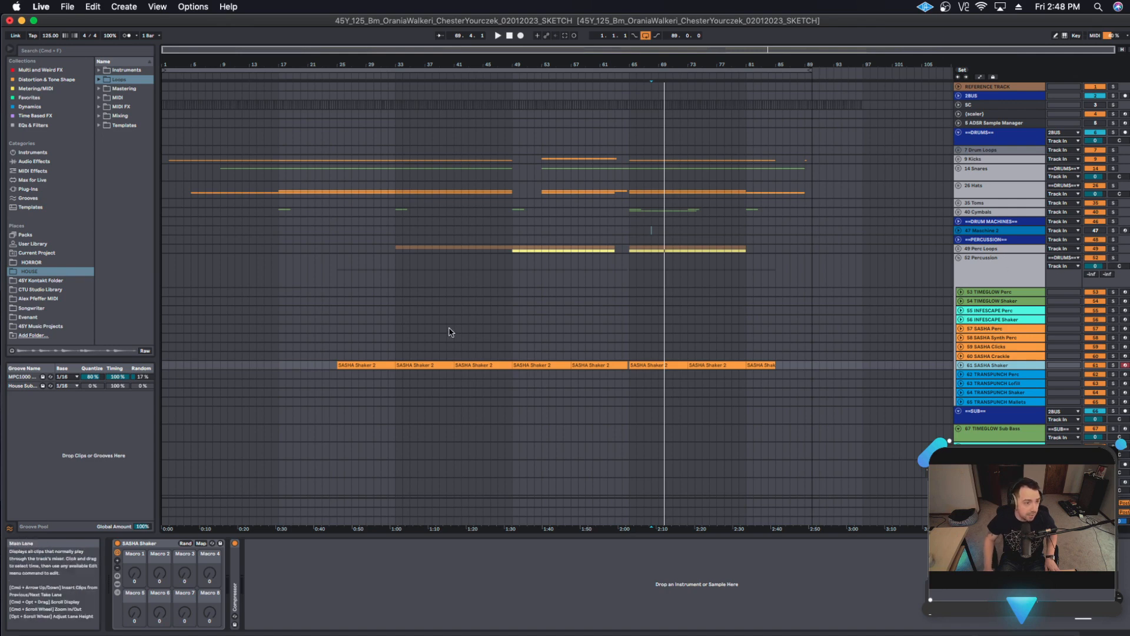
pyautogui.click(352, 355)
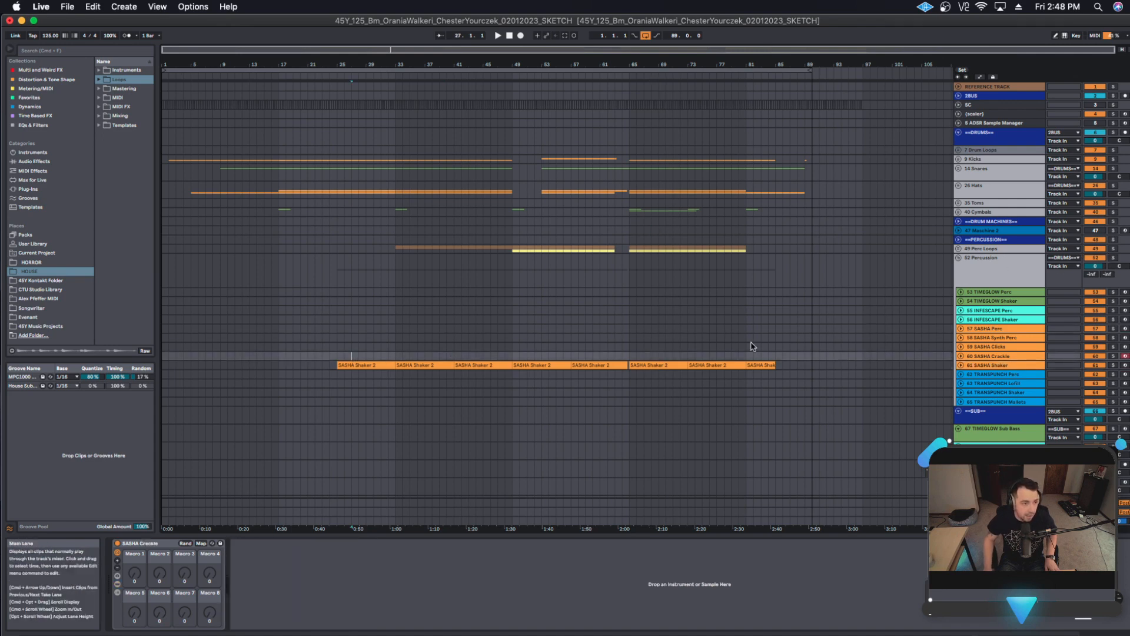
pyautogui.click(1013, 365)
pyautogui.click(1113, 365)
pyautogui.press('space')
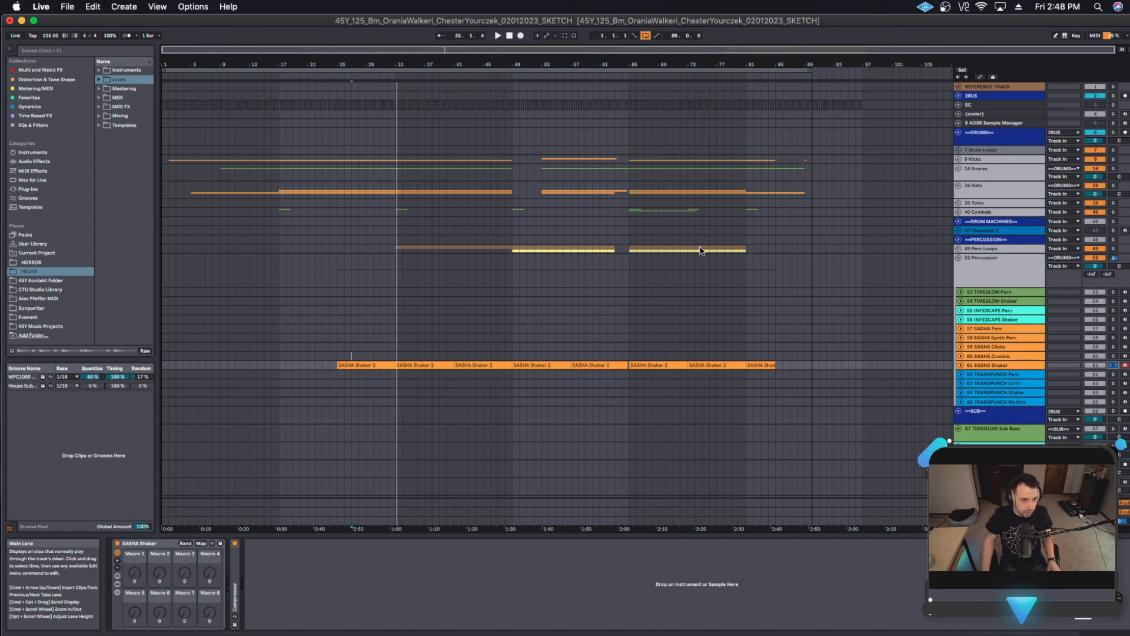
# Unfold the SASHA Shaker track and open the notes of its first clip.
pyautogui.click(961, 365)
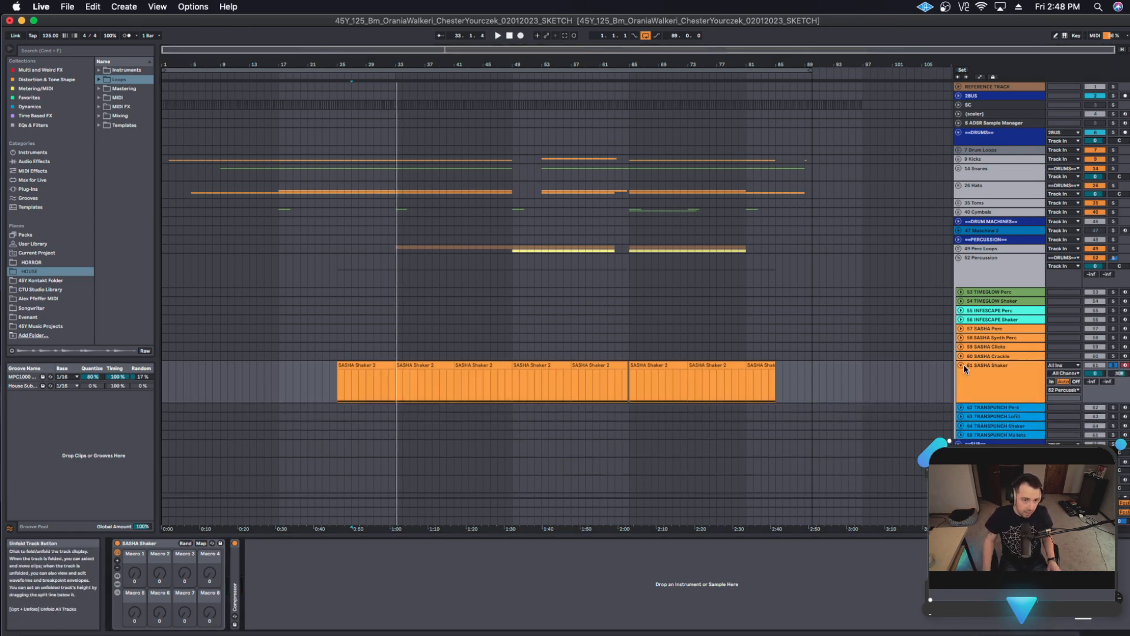
pyautogui.click(380, 364)
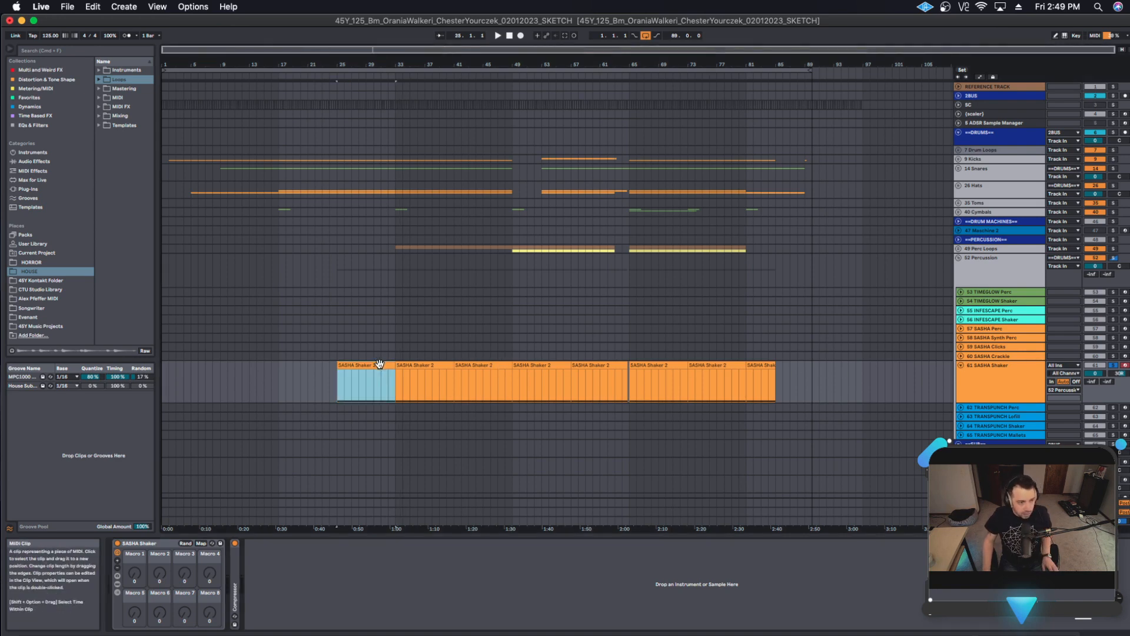
pyautogui.doubleClick(380, 363)
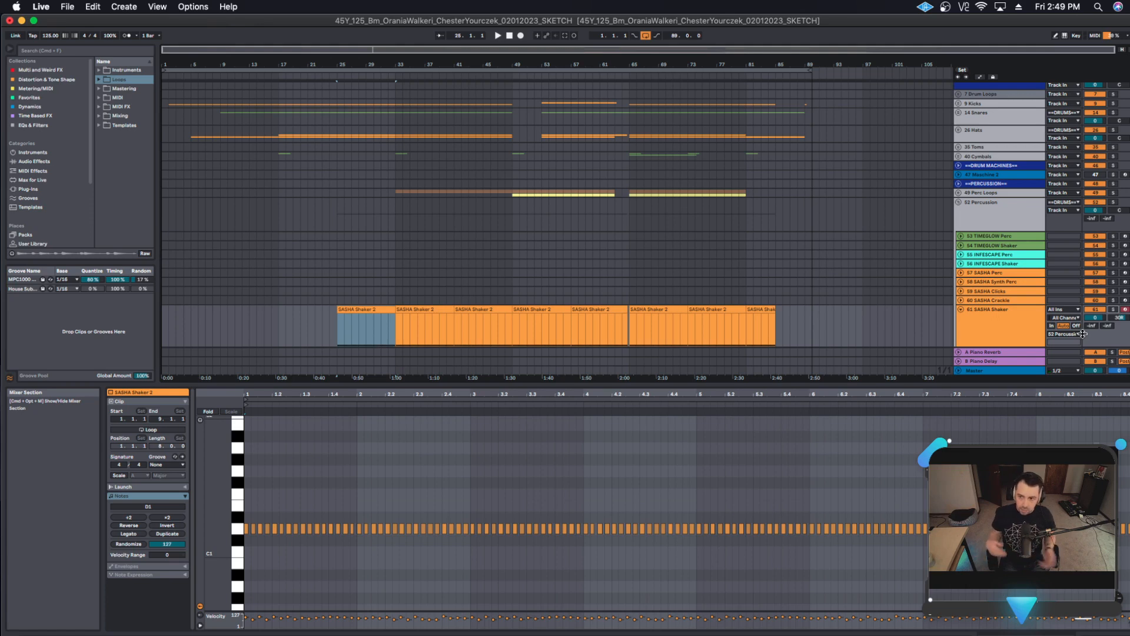
# Fold the SASHA Shaker track and go through the SASHA Crackle, Clicks, Synth Perc and Perc tracks.
pyautogui.click(979, 313)
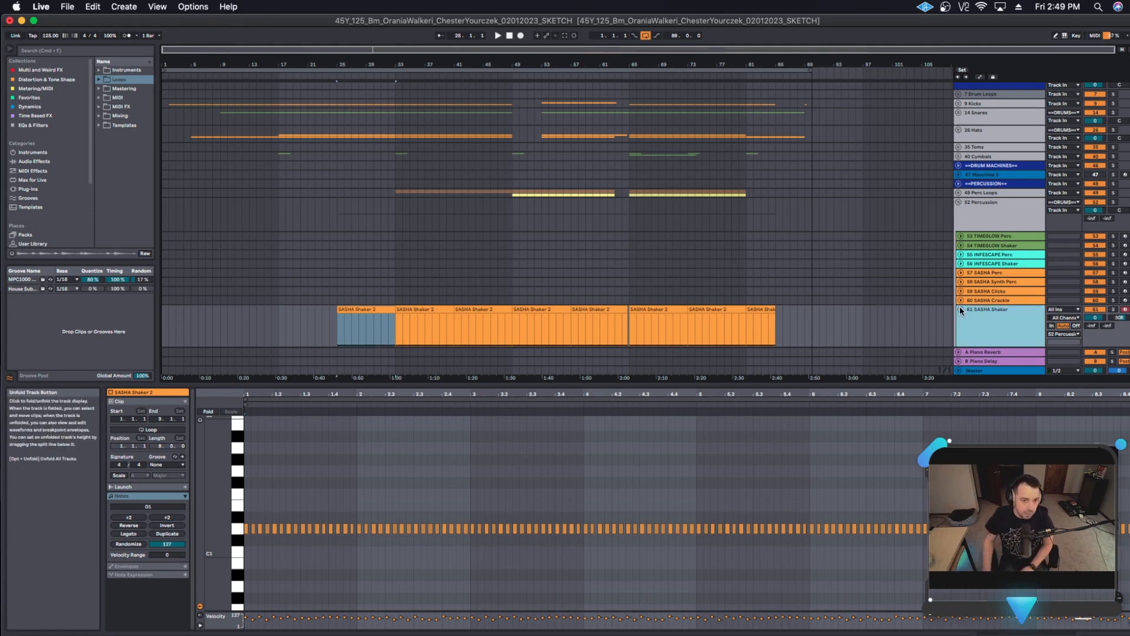
pyautogui.click(960, 309)
pyautogui.click(1000, 302)
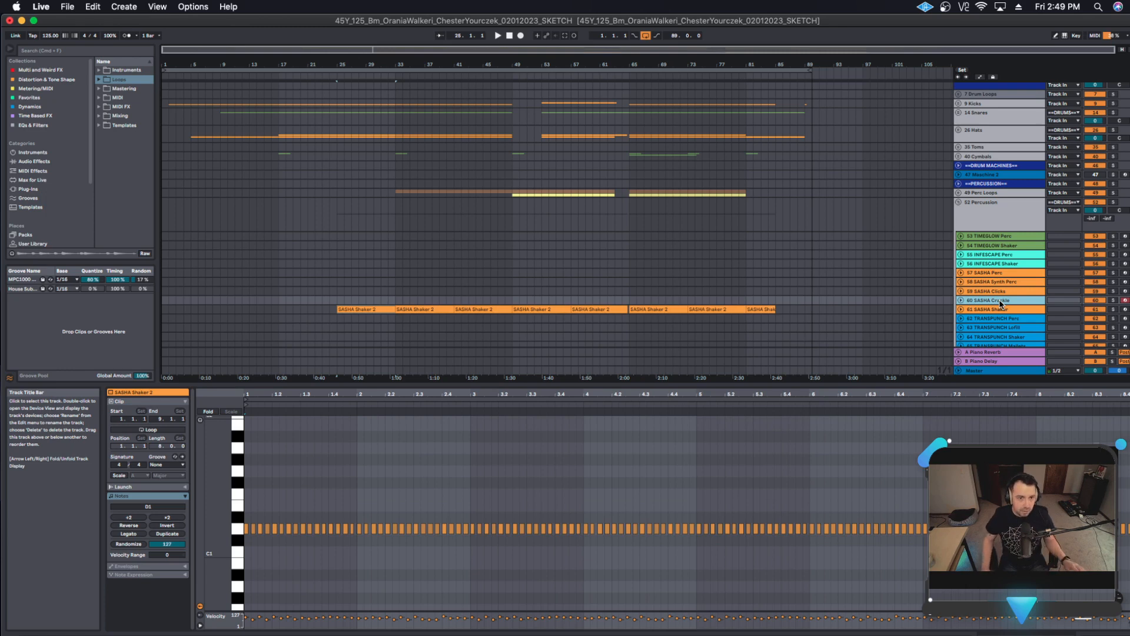
pyautogui.click(1002, 290)
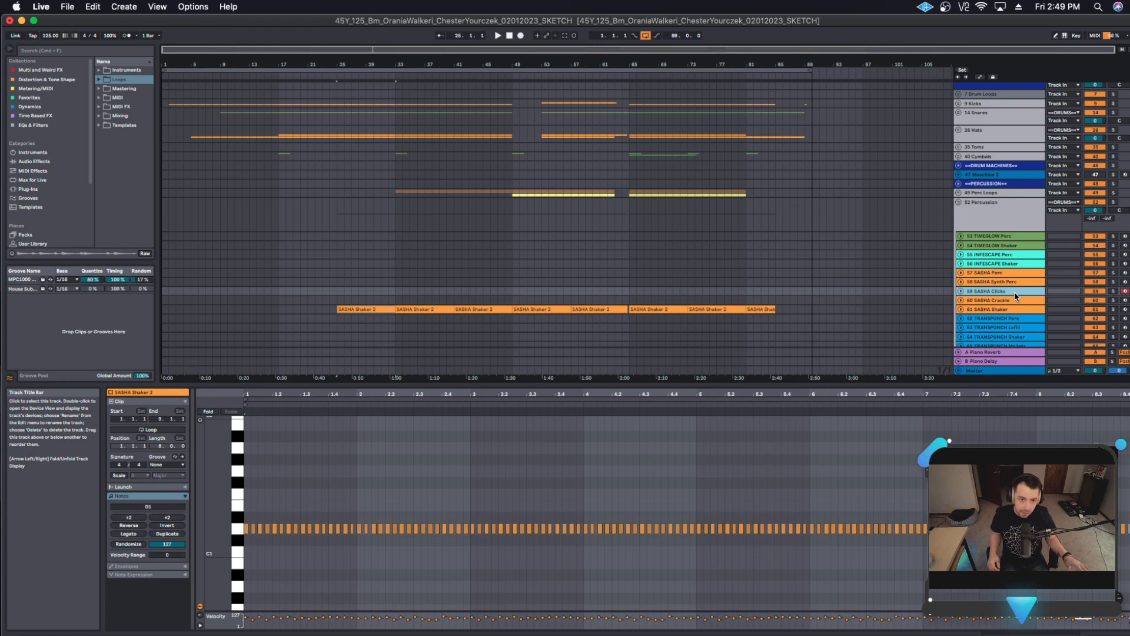
pyautogui.click(1008, 281)
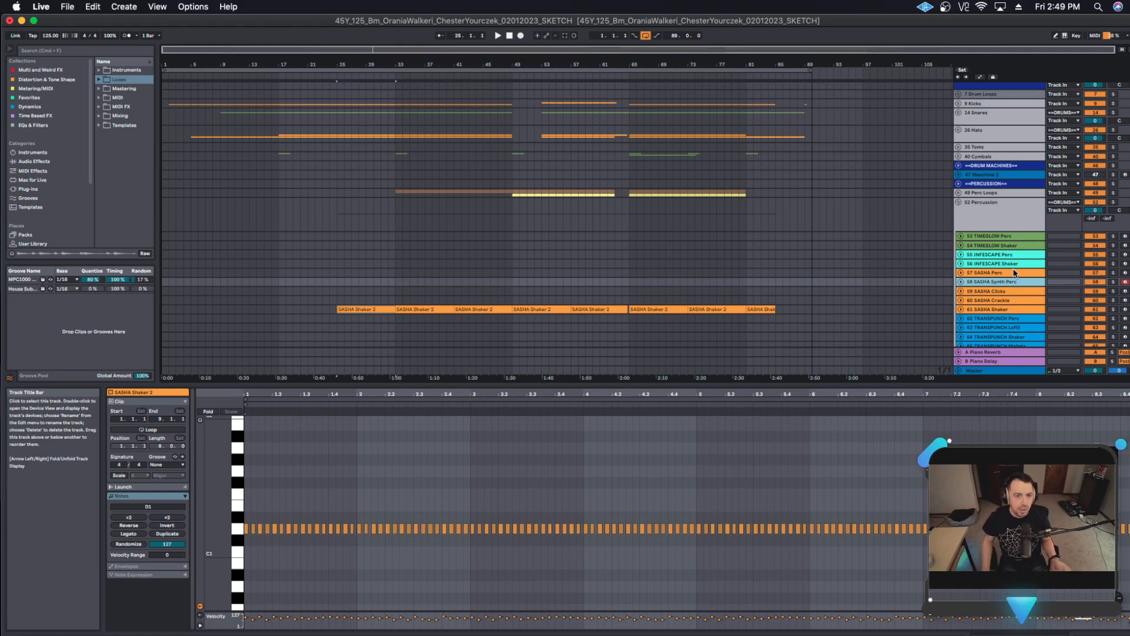
pyautogui.click(1015, 273)
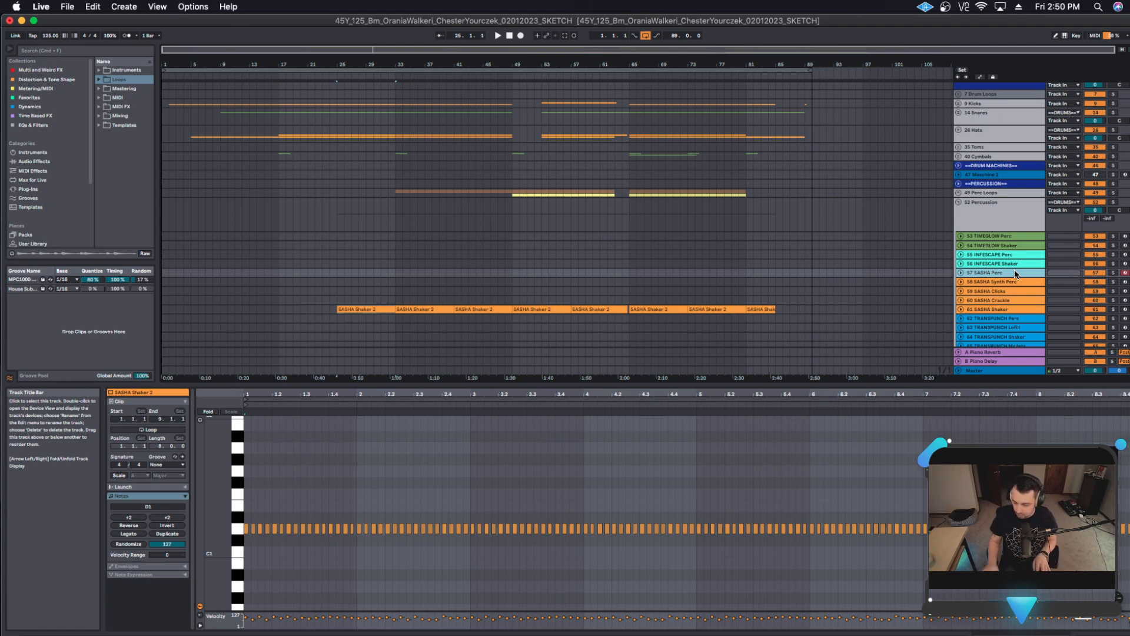
# Collapse the Percussion group and fold the SUB bus together with the TIMEGLOW and INFESCAPE Sub Bass tracks.
pyautogui.click(959, 203)
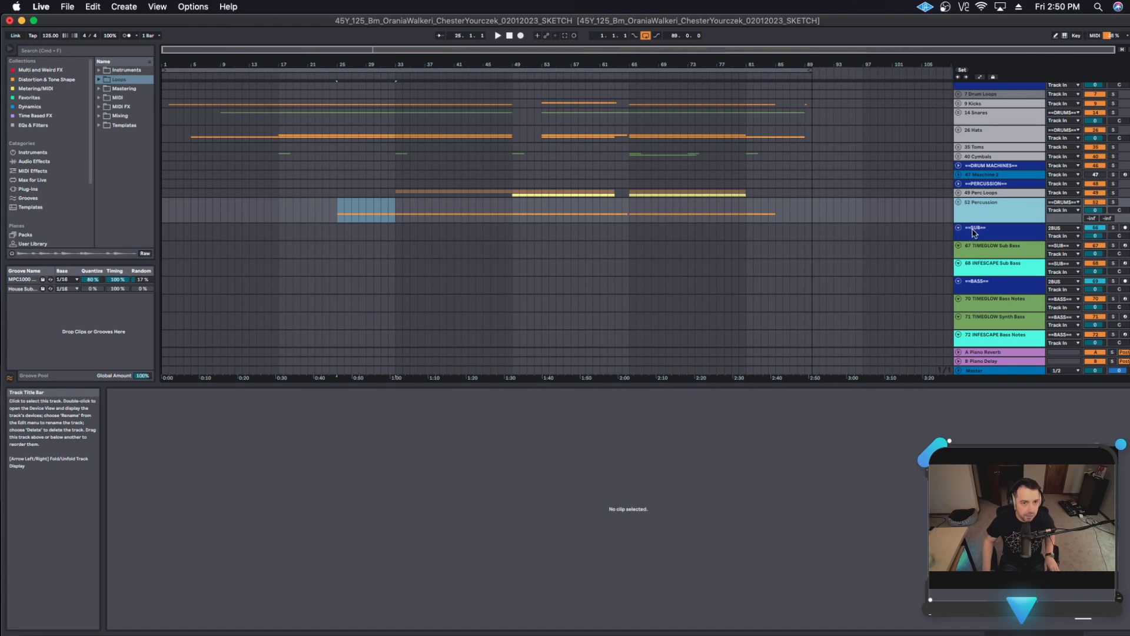
pyautogui.click(974, 234)
pyautogui.keyDown('shift'); pyautogui.click(981, 265); pyautogui.keyUp('shift')
pyautogui.click(958, 228)
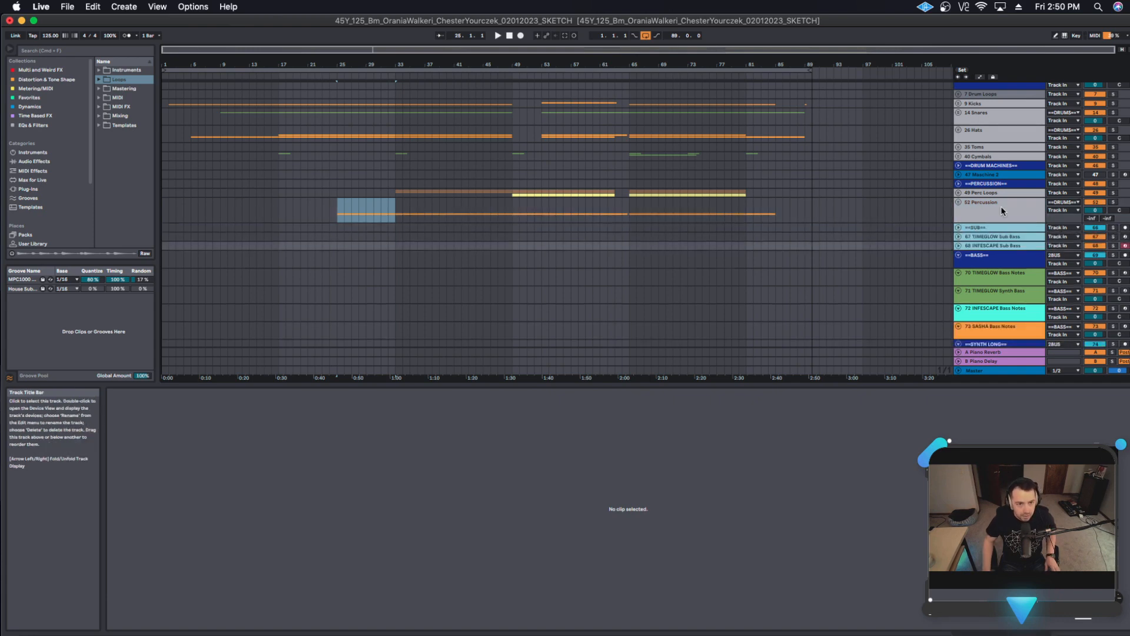
pyautogui.click(981, 210)
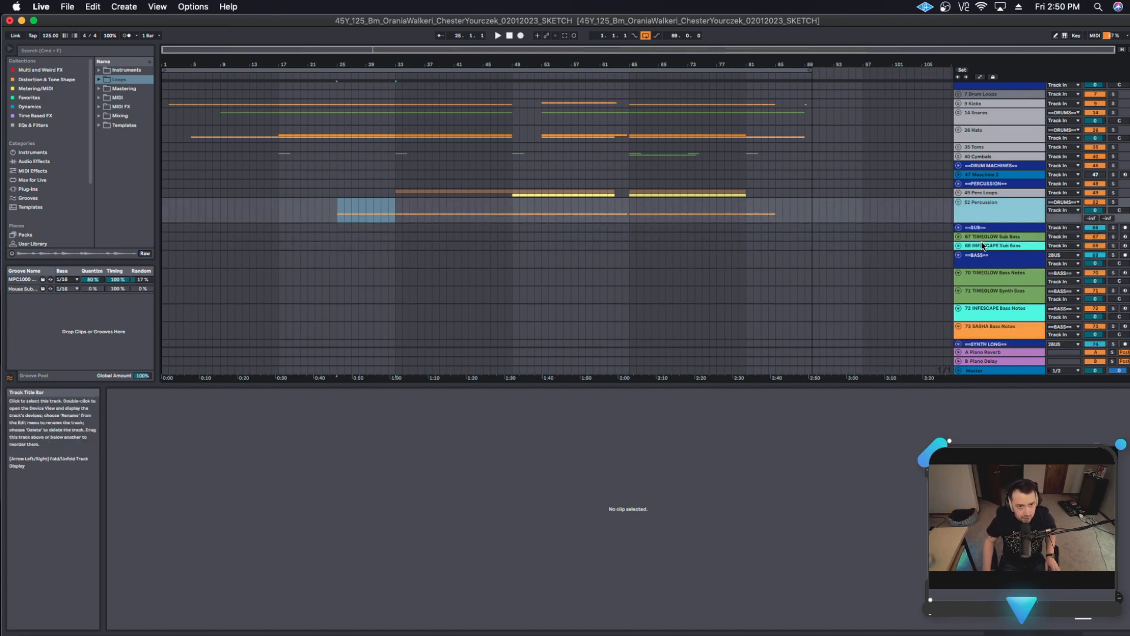
# Fold the BASS bus and all its bass tracks through SASHA Bass Notes.
pyautogui.click(1001, 264)
pyautogui.scroll(-3, 1001, 266)
pyautogui.keyDown('shift'); pyautogui.click(994, 283); pyautogui.keyUp('shift')
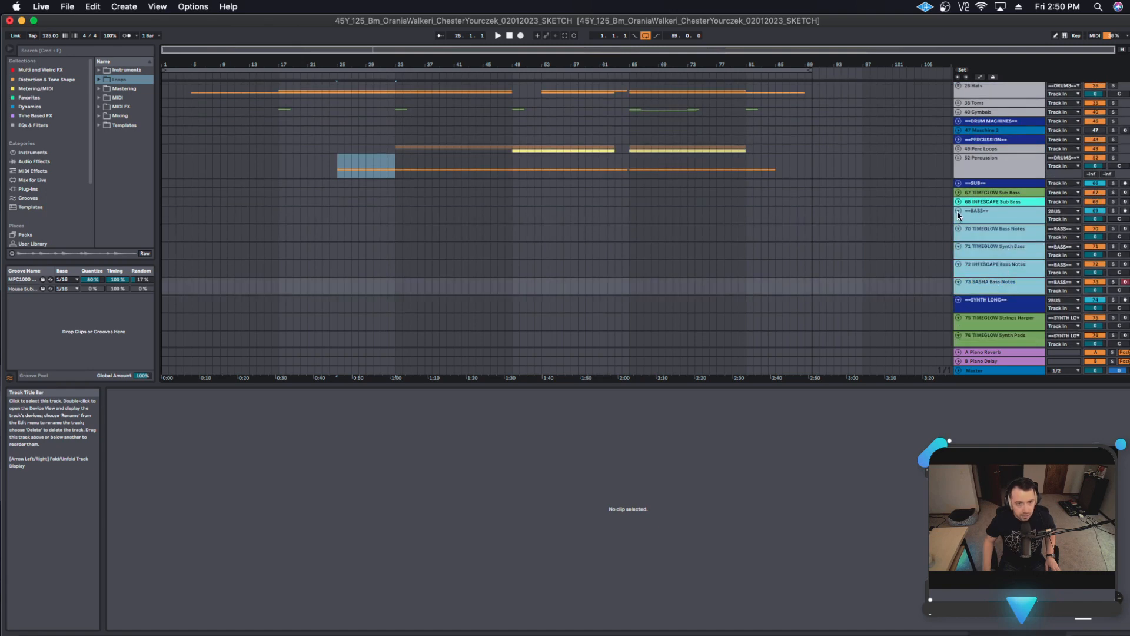
pyautogui.click(958, 212)
# Unfold the SASHA Bass Notes track, show its device chain, and fold the track again.
pyautogui.click(983, 249)
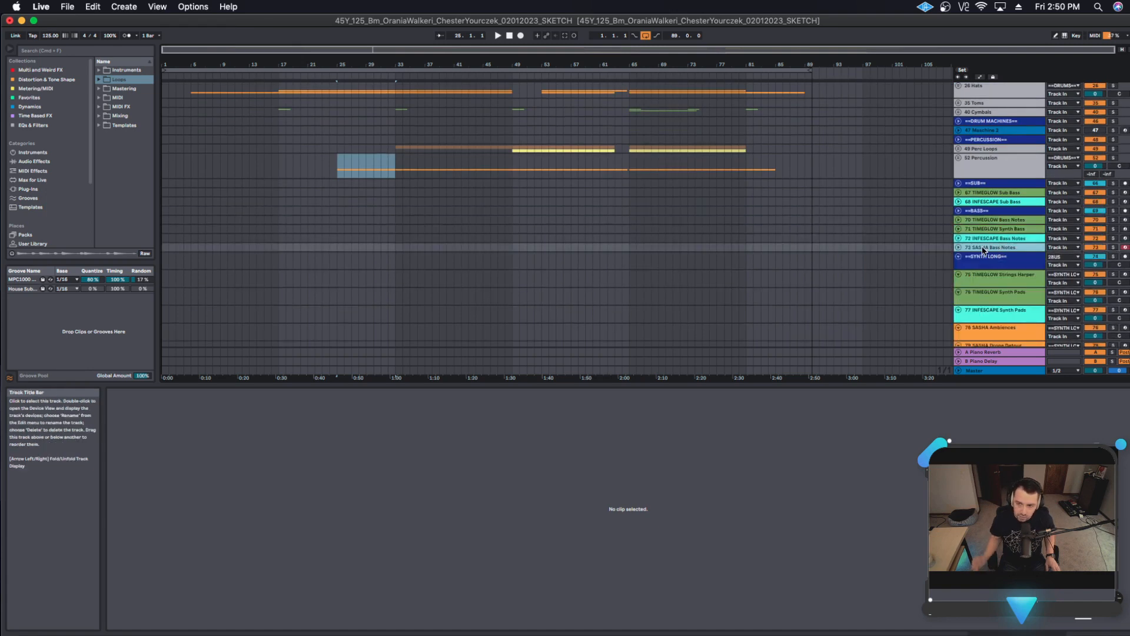
pyautogui.click(958, 247)
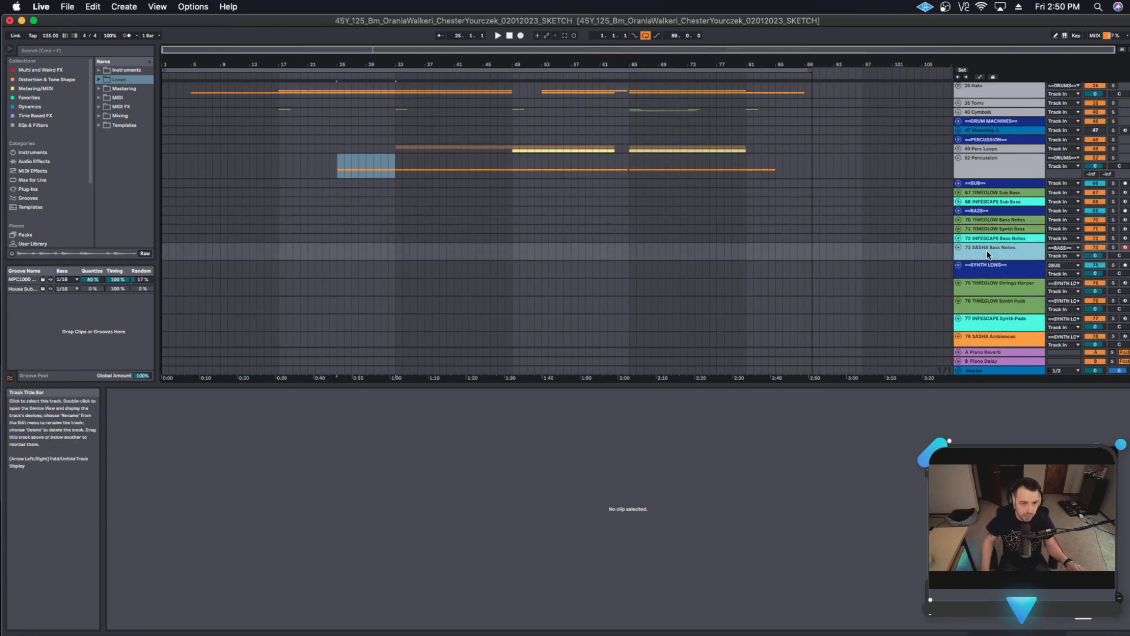
pyautogui.doubleClick(990, 255)
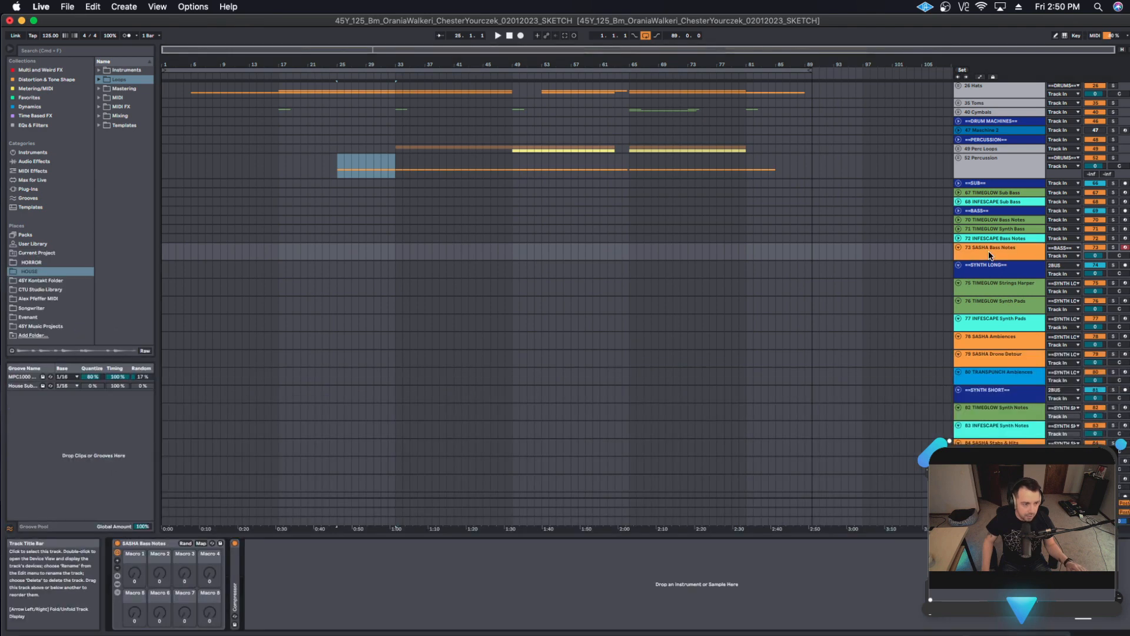
pyautogui.click(959, 248)
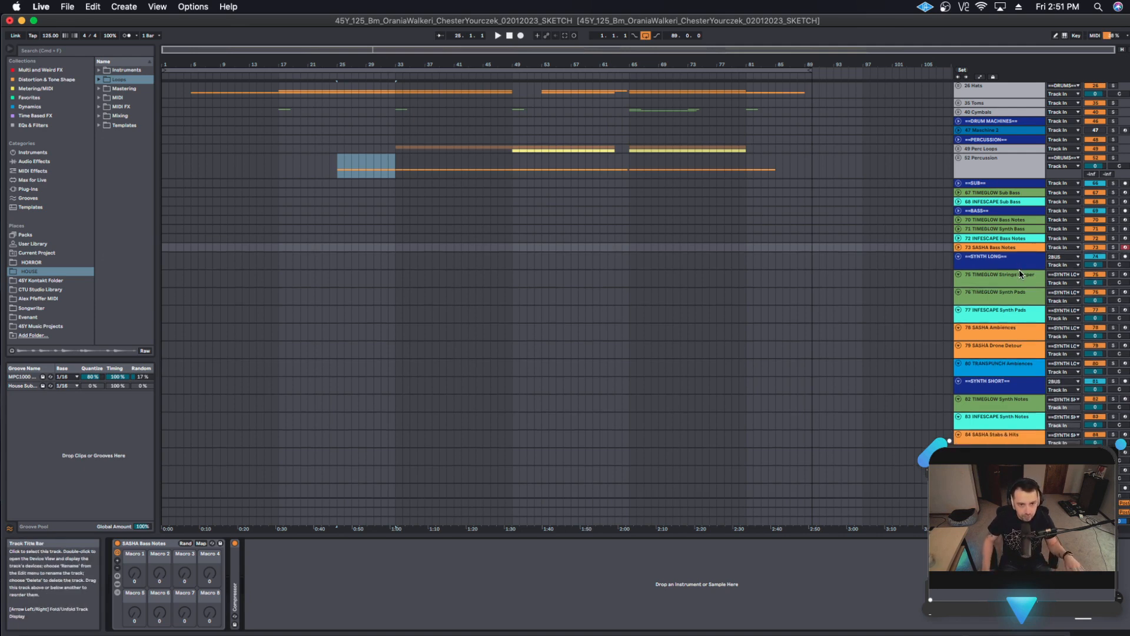
# Fold the SYNTH LONG tracks from TIMEGLOW Strings Harper through TRANSPUNCH Ambiences.
pyautogui.scroll(-2, 1019, 269)
pyautogui.scroll(-2, 1016, 268)
pyautogui.click(990, 225)
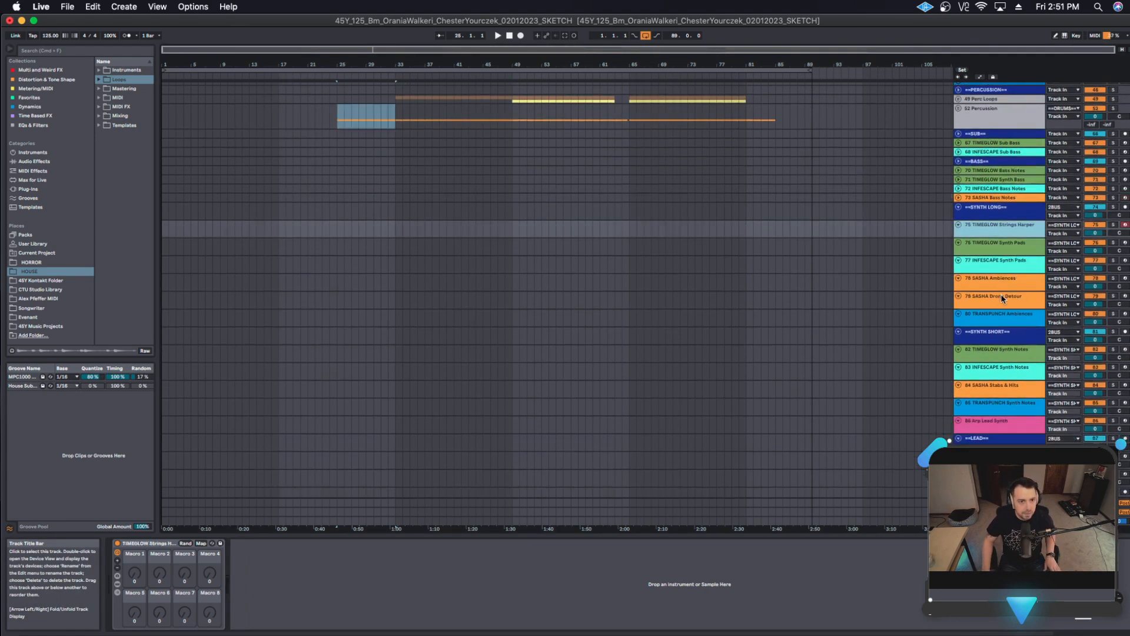
pyautogui.keyDown('shift'); pyautogui.click(994, 315); pyautogui.keyUp('shift')
pyautogui.click(959, 226)
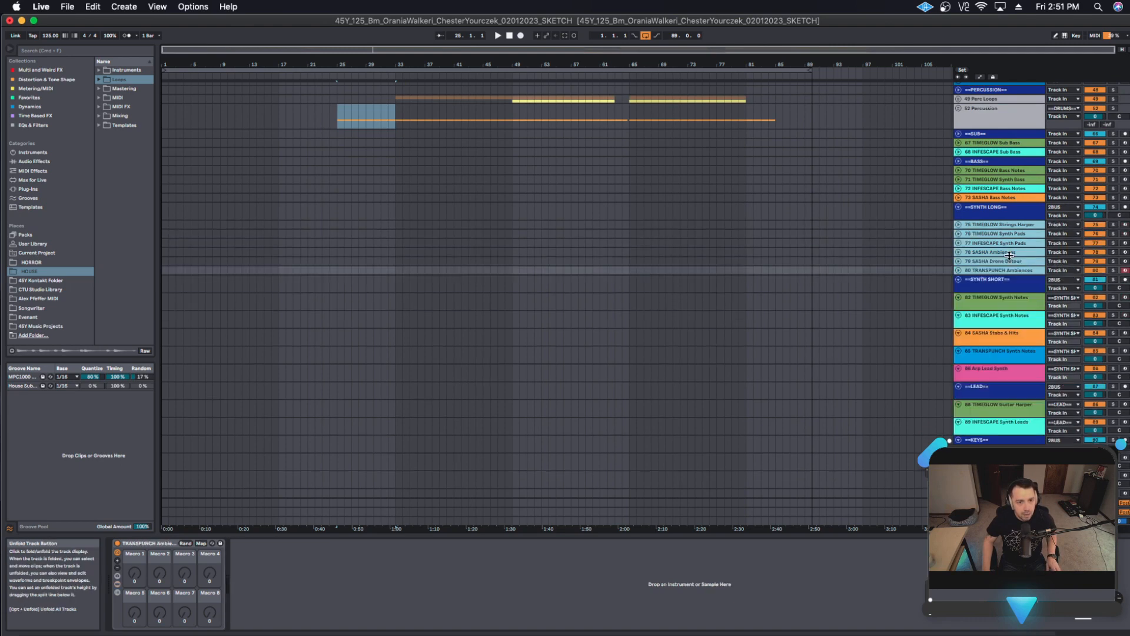
# Examine the SASHA Ambiences and SASHA Drone Detour device chains, and fold the SYNTH LONG bus.
pyautogui.click(1010, 255)
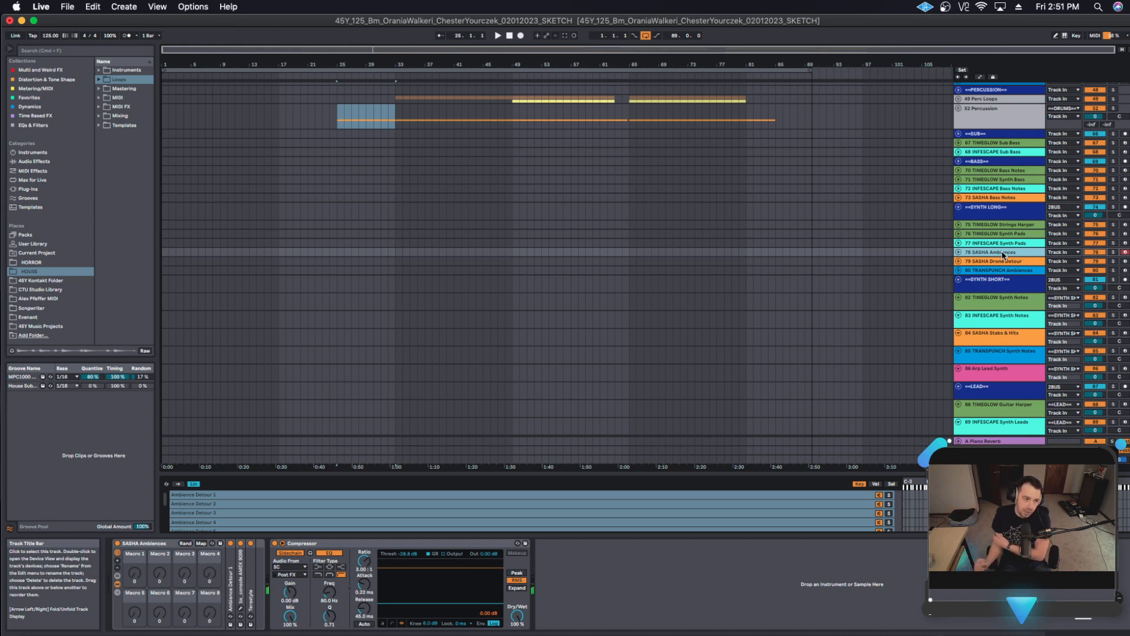
pyautogui.click(994, 261)
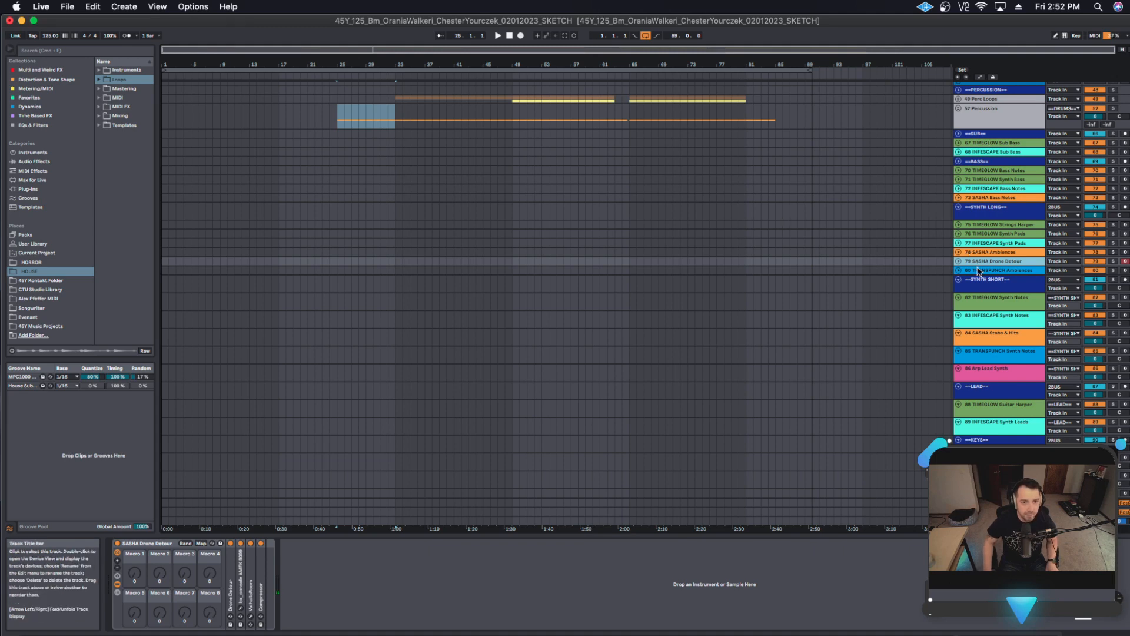
pyautogui.scroll(-1, 976, 254)
pyautogui.click(976, 192)
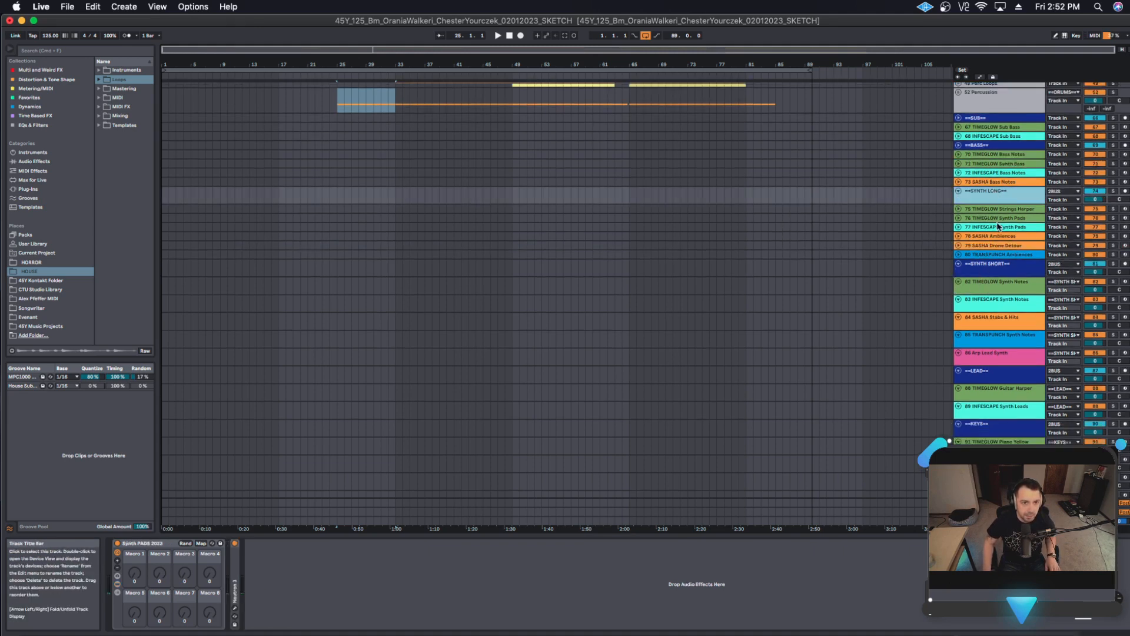
pyautogui.click(958, 192)
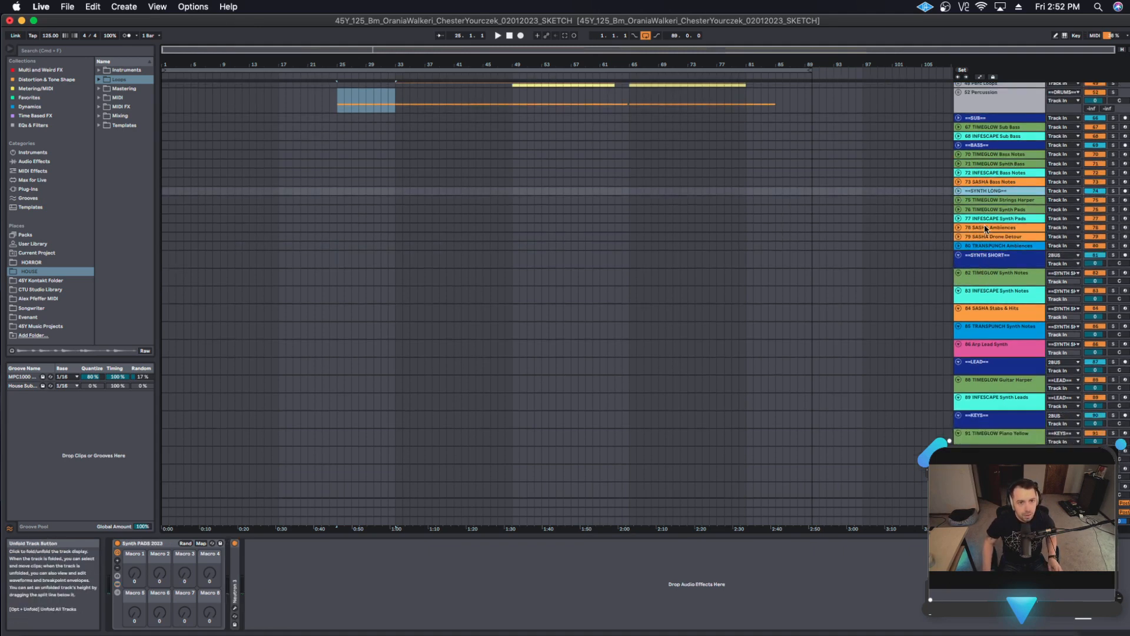
# Fold the SYNTH SHORT bus and its tracks through Arp Lead Synth, and show the SASHA Stabs & Hits instrument.
pyautogui.click(979, 264)
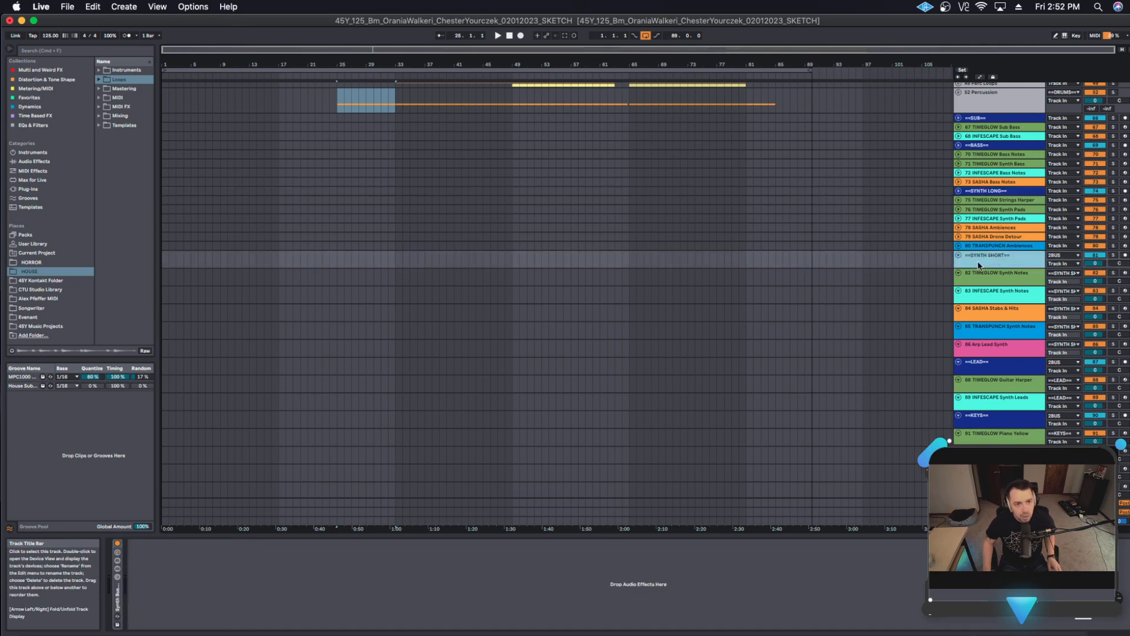
pyautogui.keyDown('shift'); pyautogui.click(1001, 348); pyautogui.keyUp('shift')
pyautogui.press('Left')
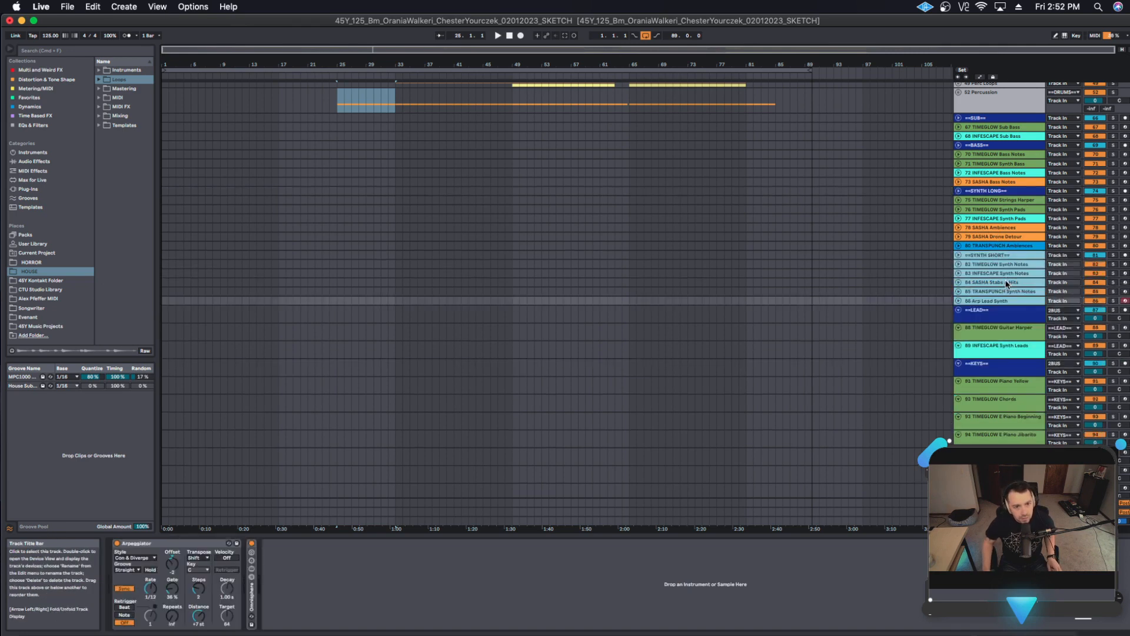
pyautogui.click(1014, 283)
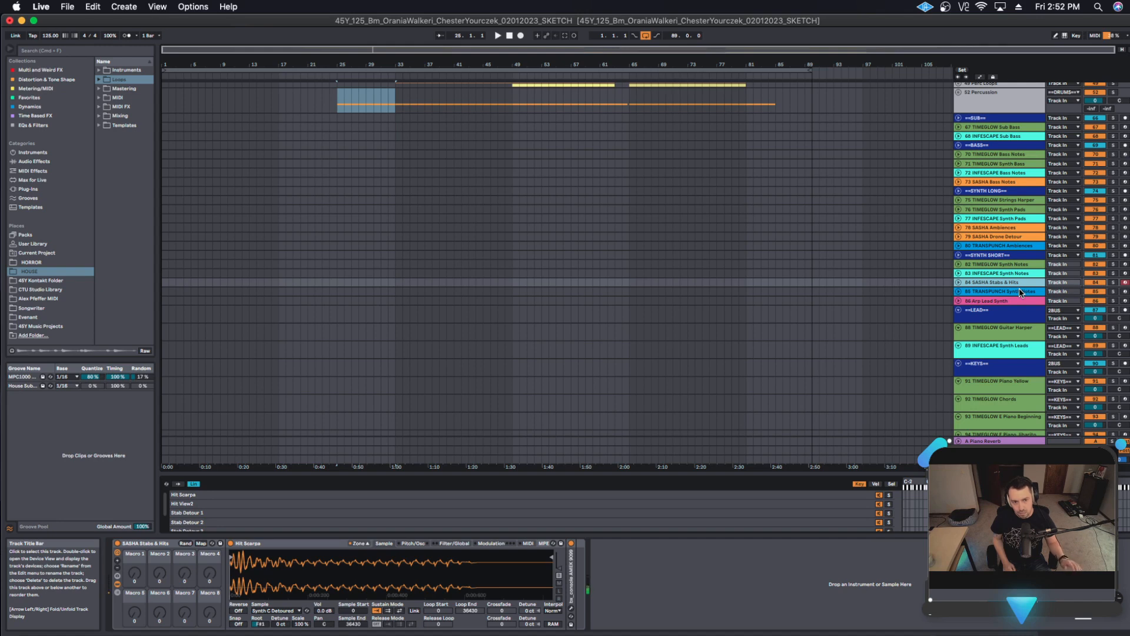
# Fold the LEAD bus together with the TIMEGLOW Guitar Harper and INFESCAPE Synth Leads tracks.
pyautogui.scroll(-3, 997, 309)
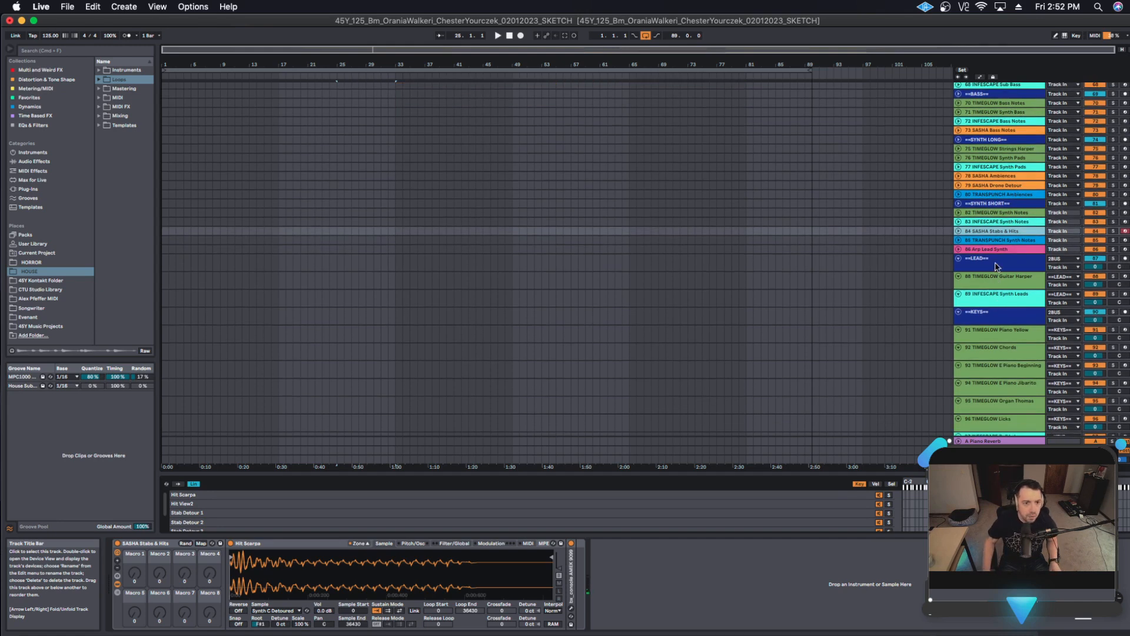
pyautogui.click(996, 265)
pyautogui.keyDown('shift'); pyautogui.click(996, 294); pyautogui.keyUp('shift')
pyautogui.click(959, 258)
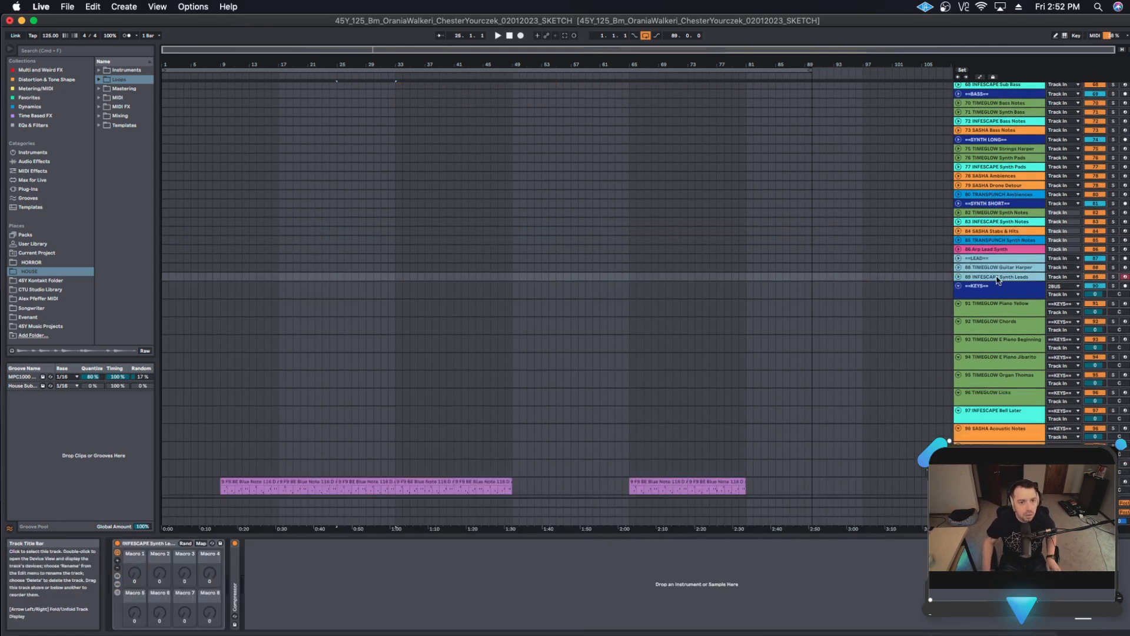
# Fold the KEYS bus and all its tracks through the Blue Note acoustic track.
pyautogui.click(1000, 289)
pyautogui.scroll(-1, 1001, 265)
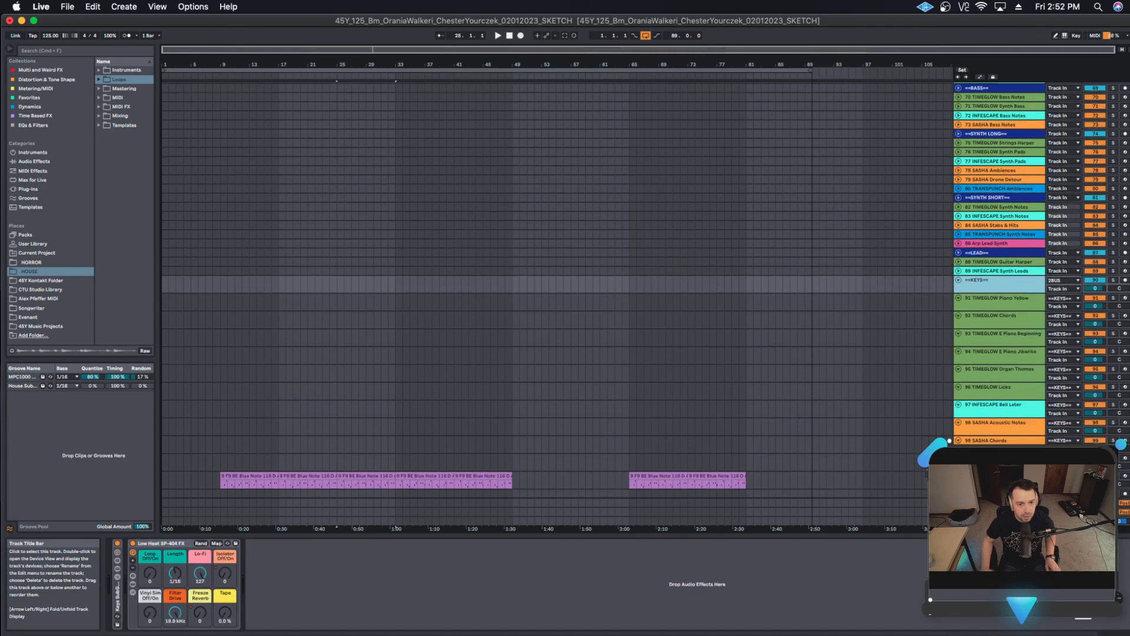
pyautogui.keyDown('shift'); pyautogui.click(993, 476); pyautogui.keyUp('shift')
pyautogui.click(959, 281)
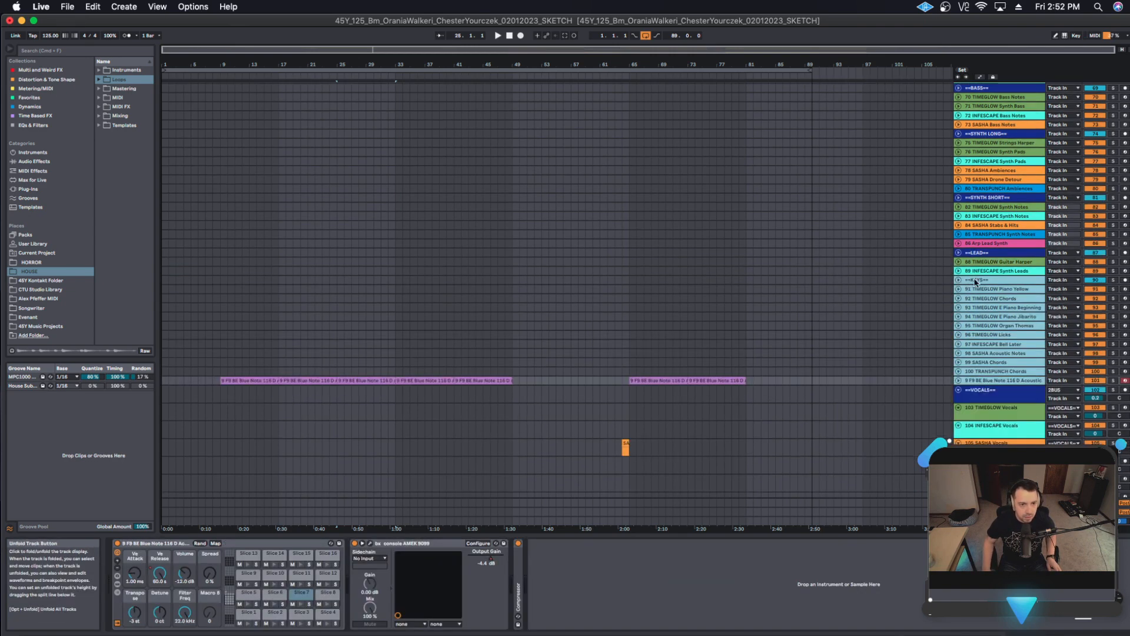
# Go through the KEYS instruments, examining TIMEGLOW Piano Yellow, INFESCAPE Bell Later, SASHA Acoustic Notes and SASHA Chords.
pyautogui.click(983, 289)
pyautogui.scroll(-2, 1004, 327)
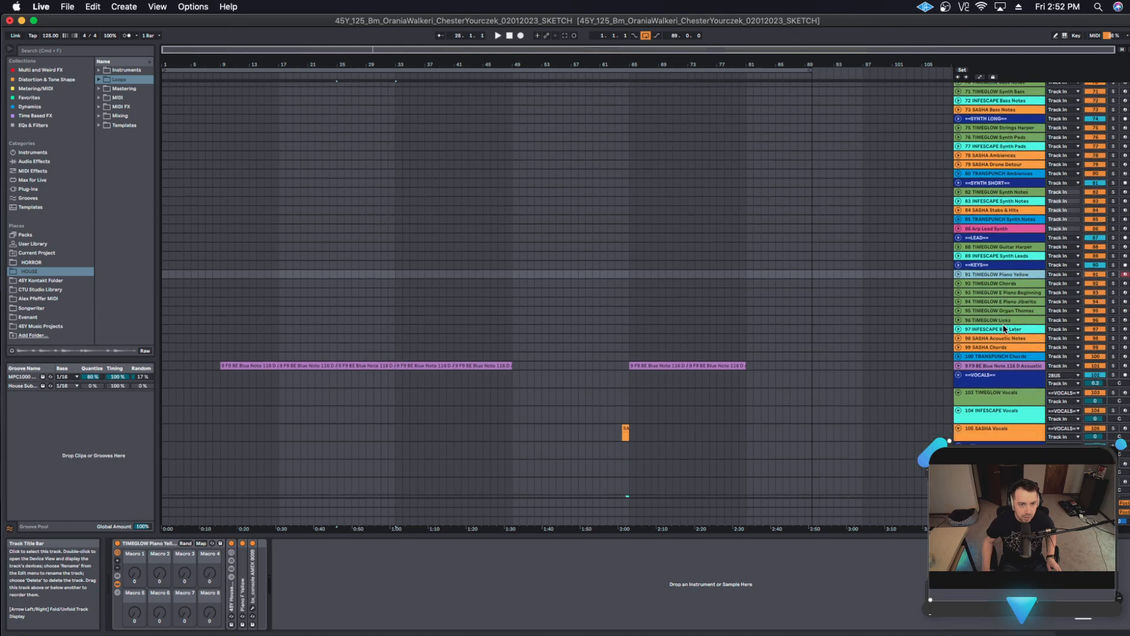
pyautogui.scroll(-1, 1006, 323)
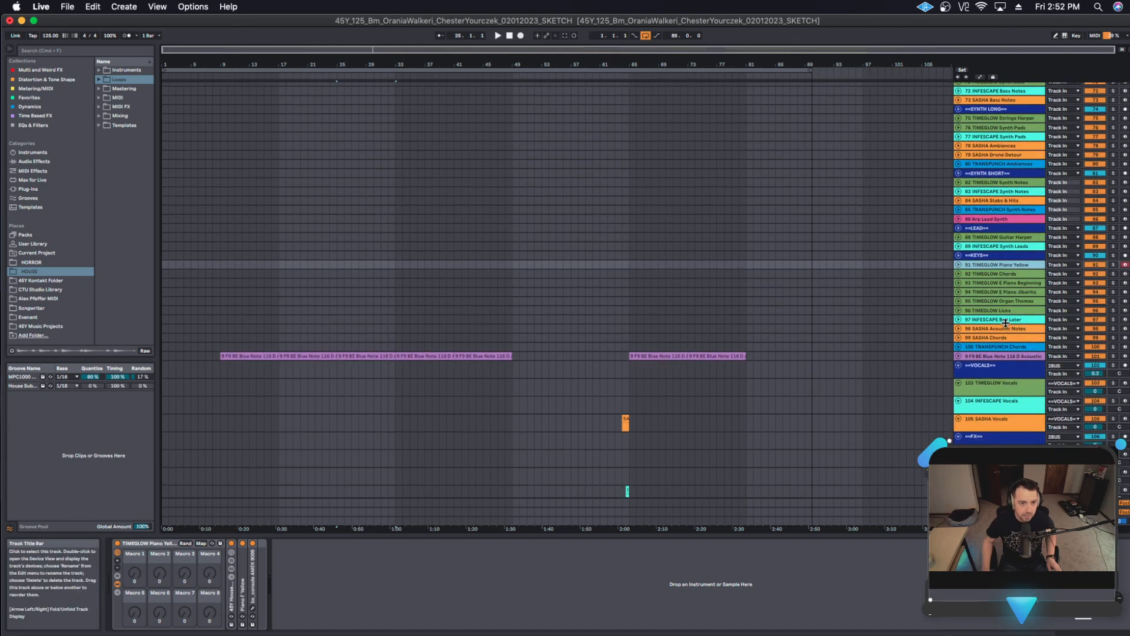
pyautogui.click(1006, 320)
pyautogui.scroll(-2, 1003, 322)
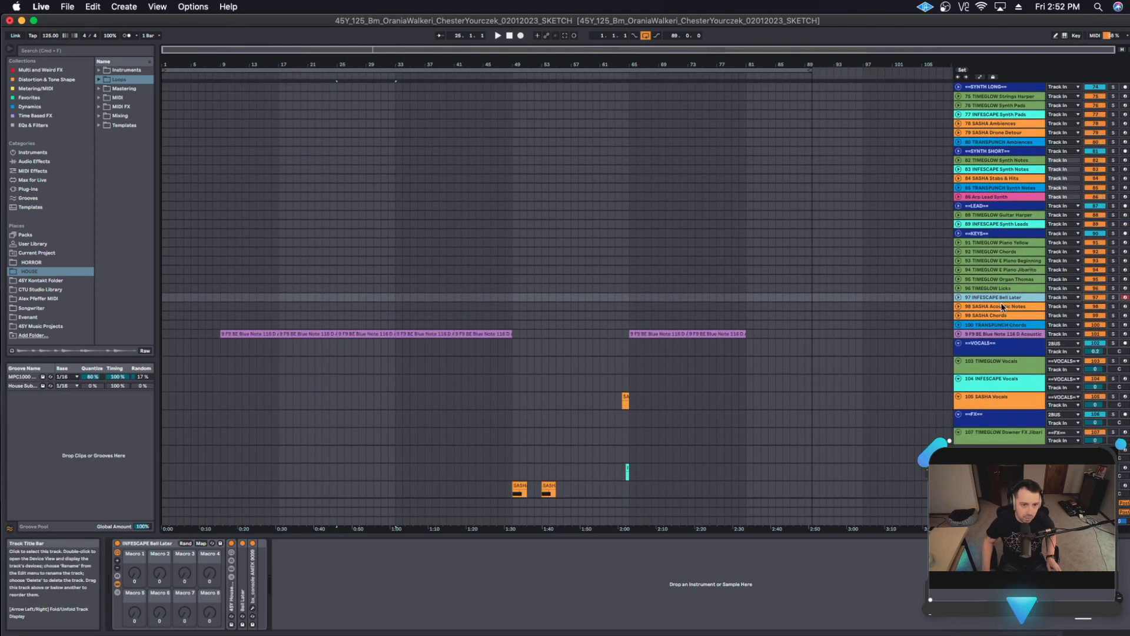
pyautogui.click(1012, 307)
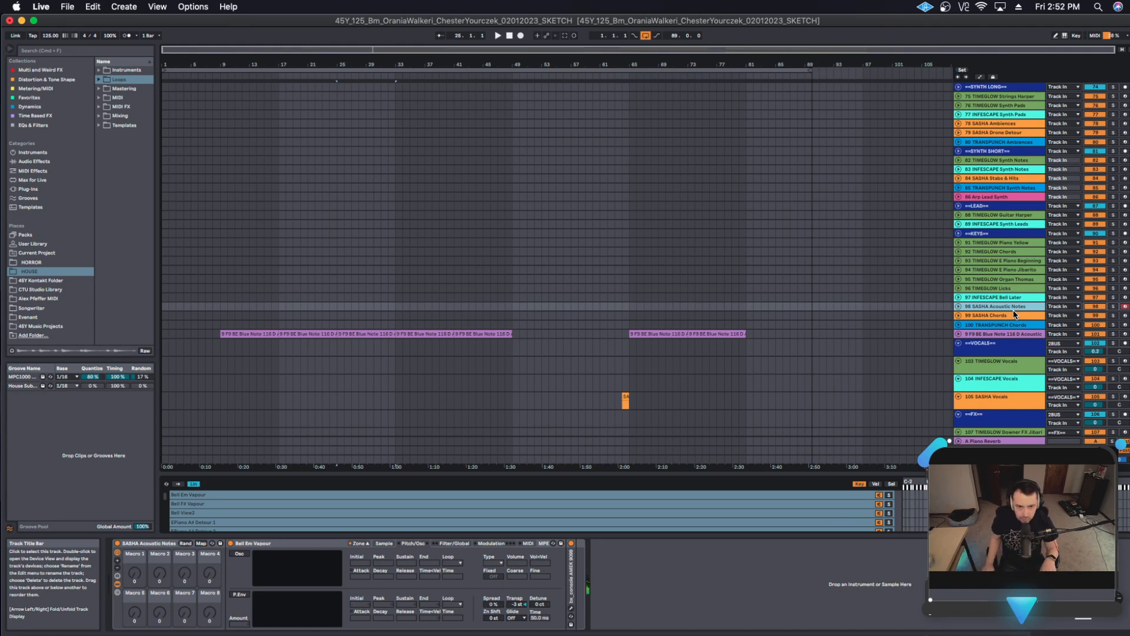
pyautogui.scroll(-2, 922, 262)
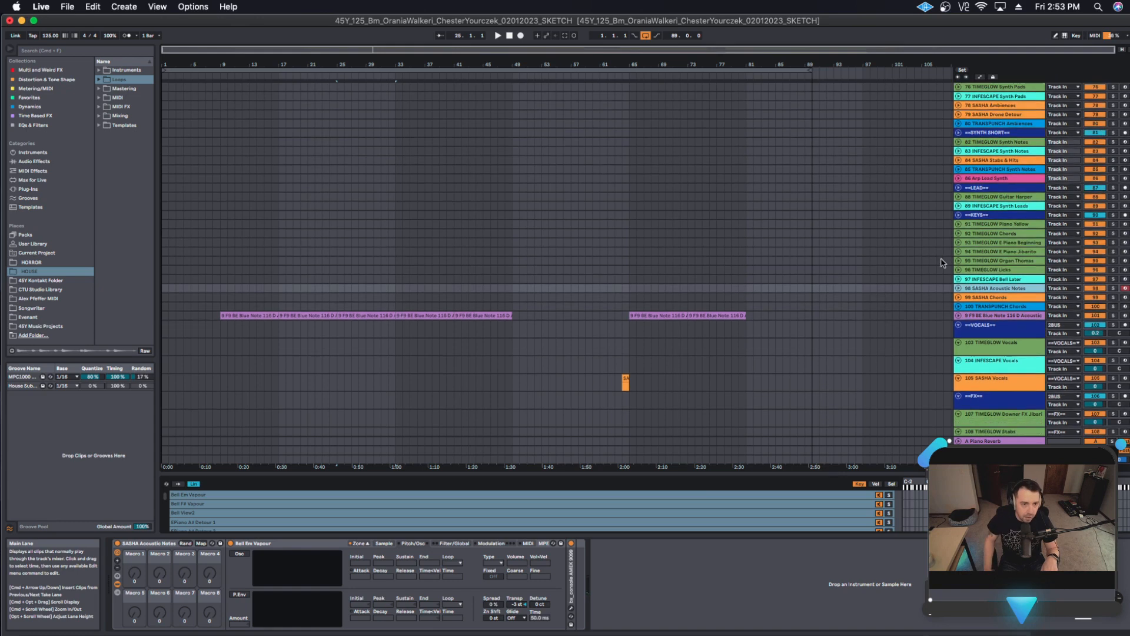
pyautogui.click(1008, 297)
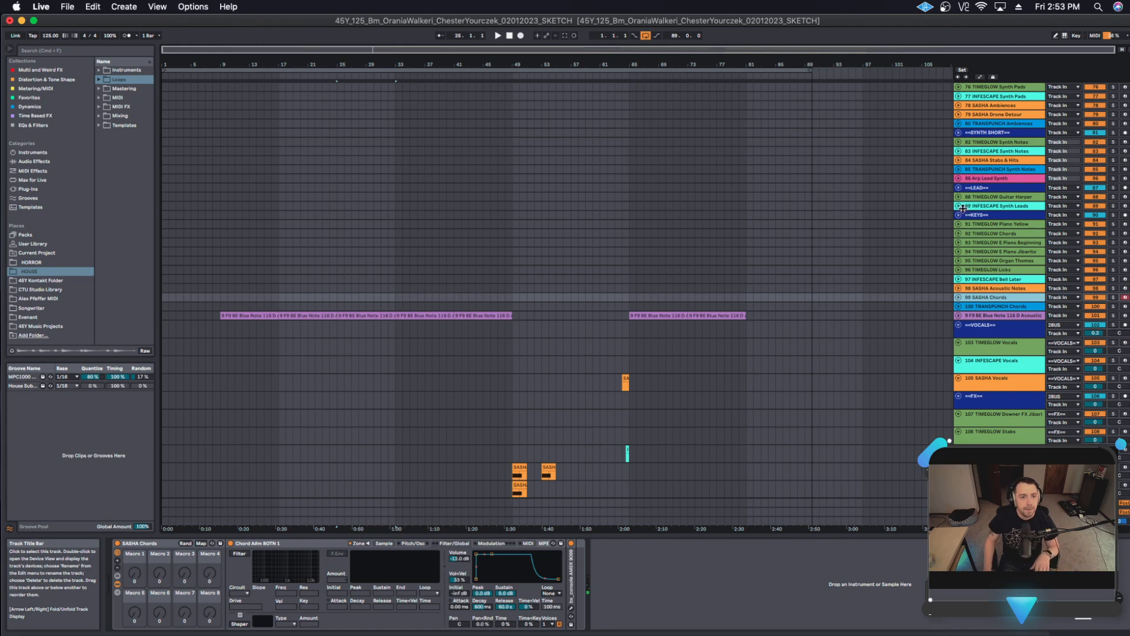
# Unfold and enlarge the Blue Note acoustic track to examine its clips, and fold it again.
pyautogui.click(995, 316)
pyautogui.click(959, 316)
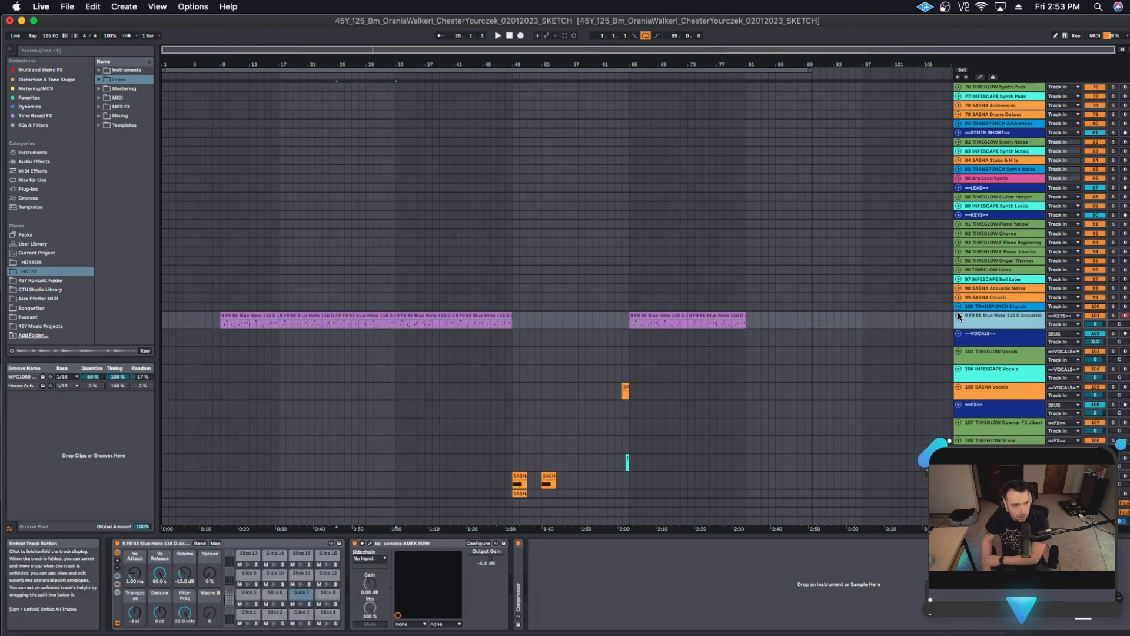
pyautogui.moveTo(1010, 328); pyautogui.dragTo(1022, 354)
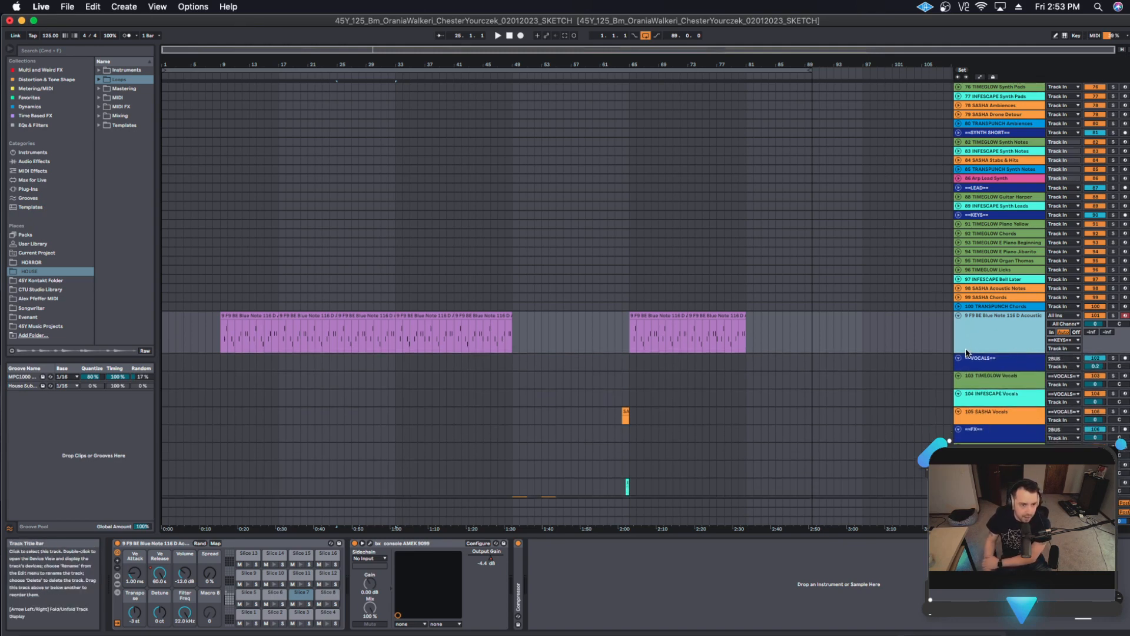
pyautogui.moveTo(701, 65)
pyautogui.mouseDown()
pyautogui.moveTo(700, 91)
pyautogui.moveTo(657, 92)
pyautogui.moveTo(661, 77)
pyautogui.moveTo(723, 65)
pyautogui.mouseUp()
pyautogui.click(958, 315)
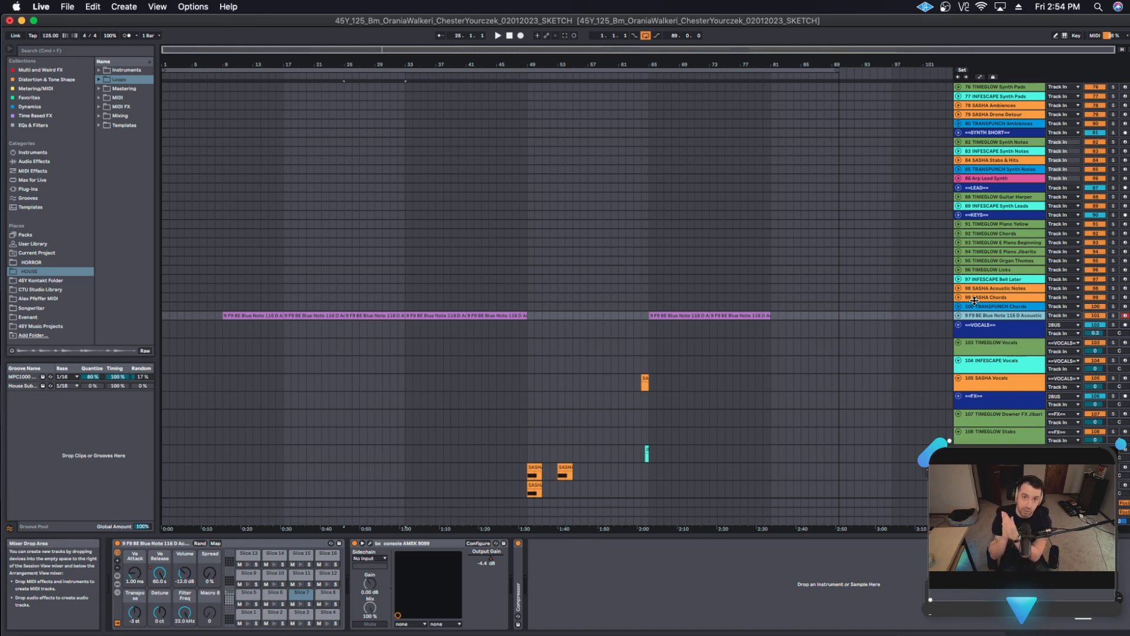
# Fold the VOCALS bus and its TIMEGLOW, INFESCAPE and SASHA Vocals tracks.
pyautogui.click(999, 328)
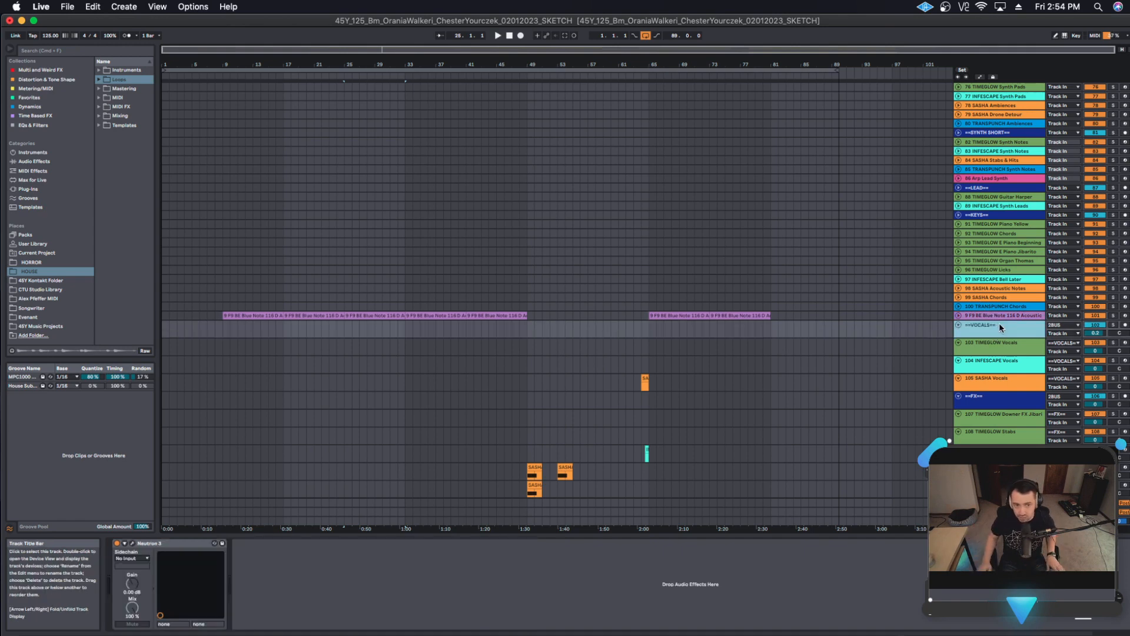
pyautogui.keyDown('shift'); pyautogui.click(984, 377); pyautogui.keyUp('shift')
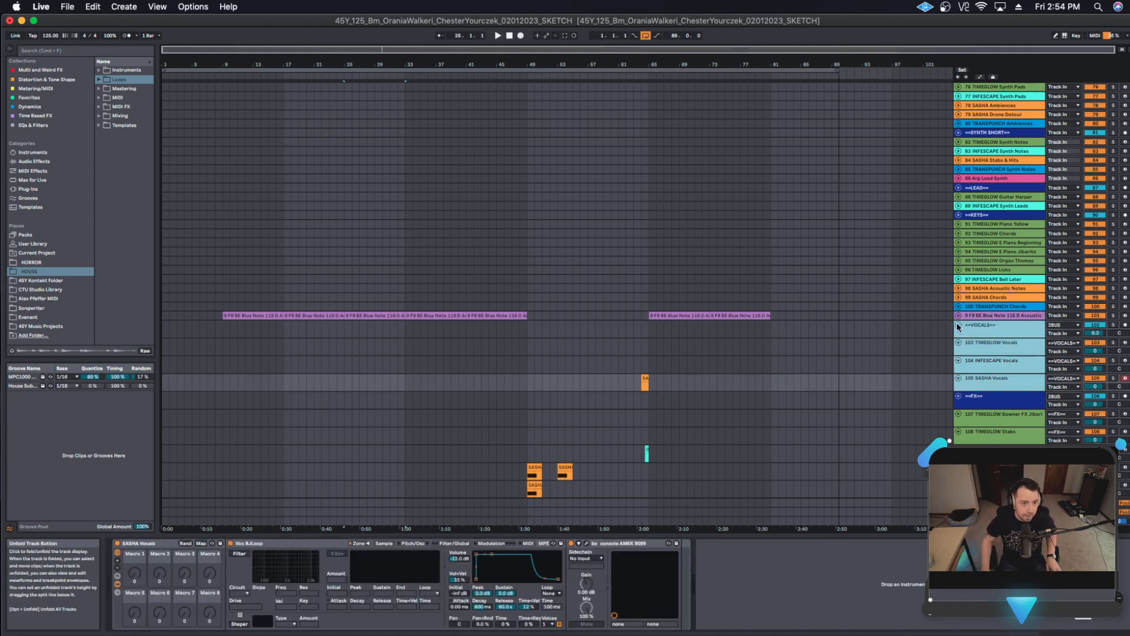
pyautogui.click(957, 324)
# Place the playback start at bar 64, just before the SASHA Vocals clip, and show that track's instrument.
pyautogui.click(989, 352)
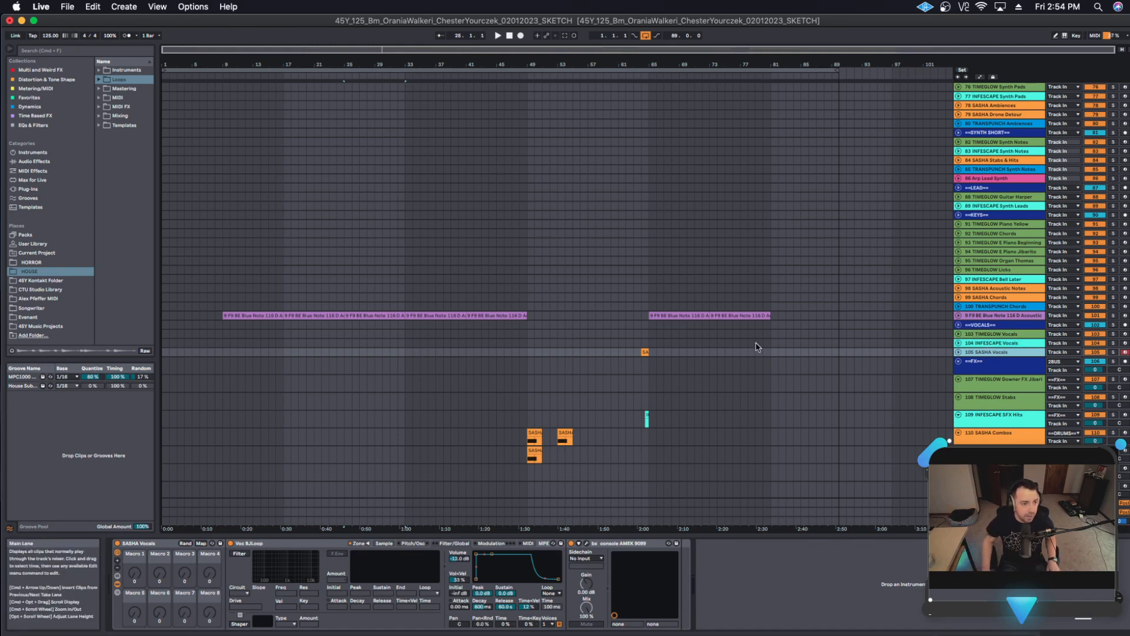
pyautogui.click(642, 344)
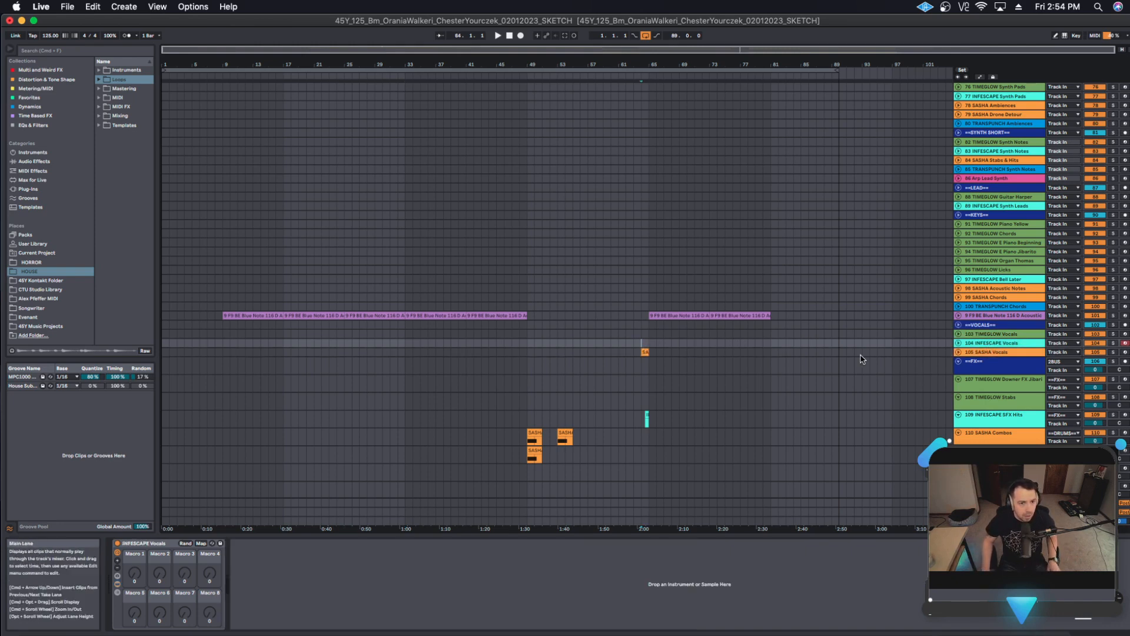
pyautogui.click(1014, 353)
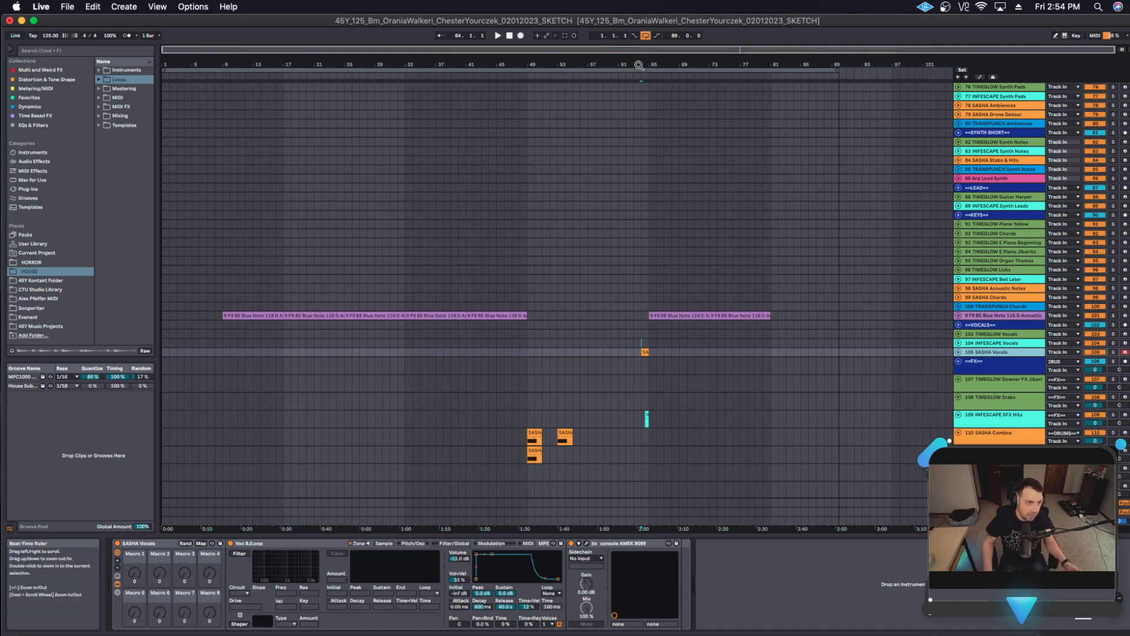
# Fold the FX bus together with all the effects tracks beneath it, from TIMEGLOW Downer FX to TRANSPUNCH Sweeps & Swells.
pyautogui.moveTo(639, 64)
pyautogui.mouseDown()
pyautogui.moveTo(639, 118)
pyautogui.moveTo(639, 65)
pyautogui.mouseUp()
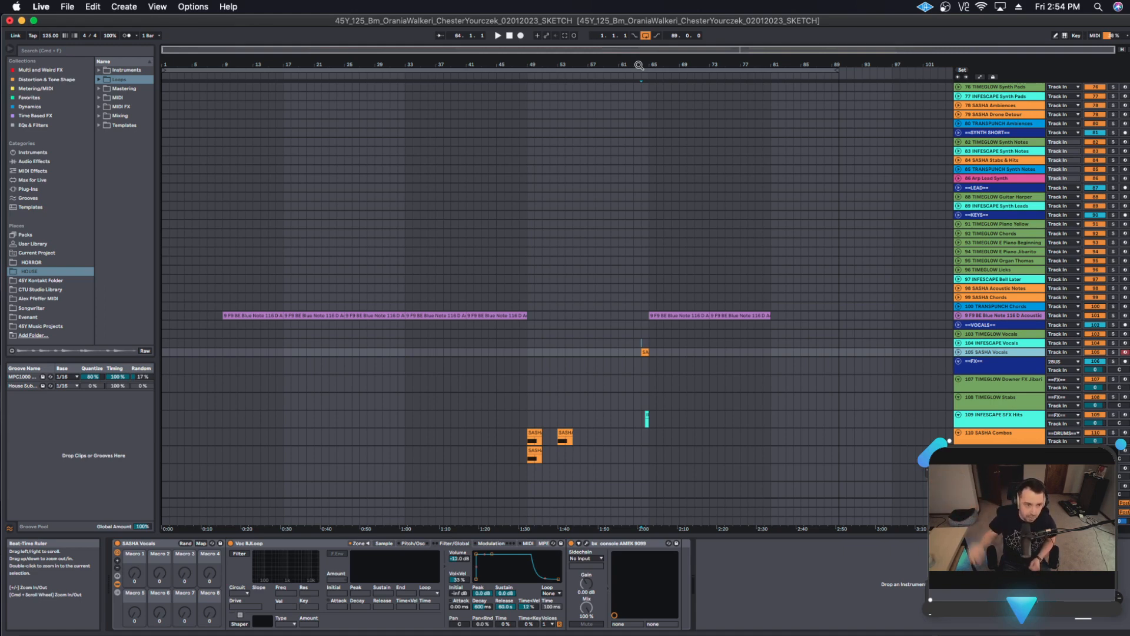
pyautogui.scroll(-5, 612, 177)
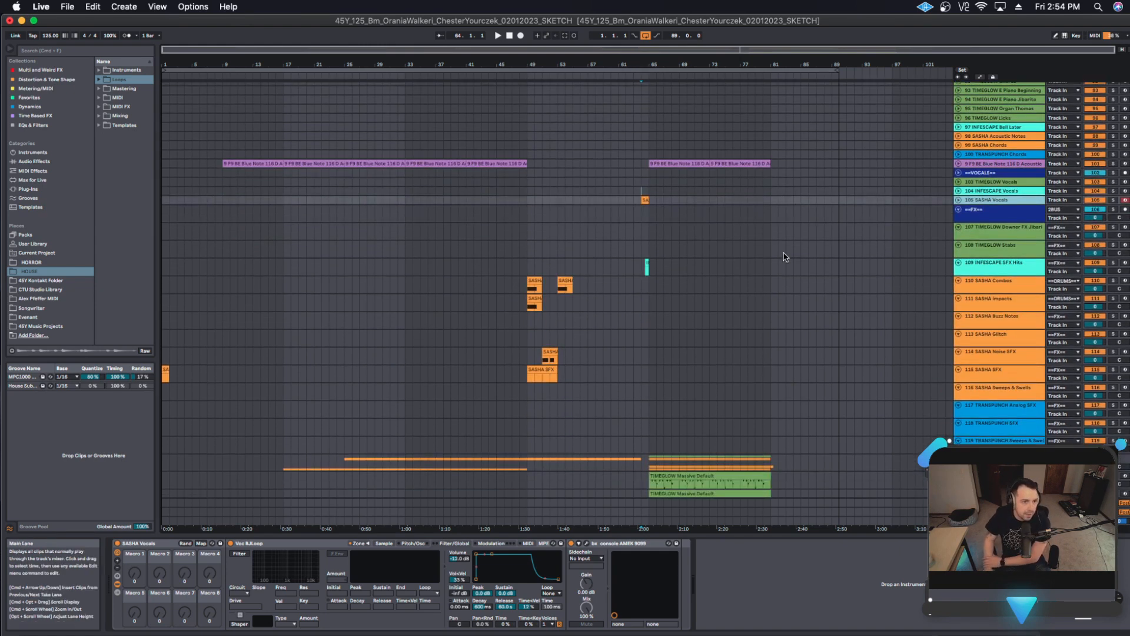
pyautogui.click(980, 214)
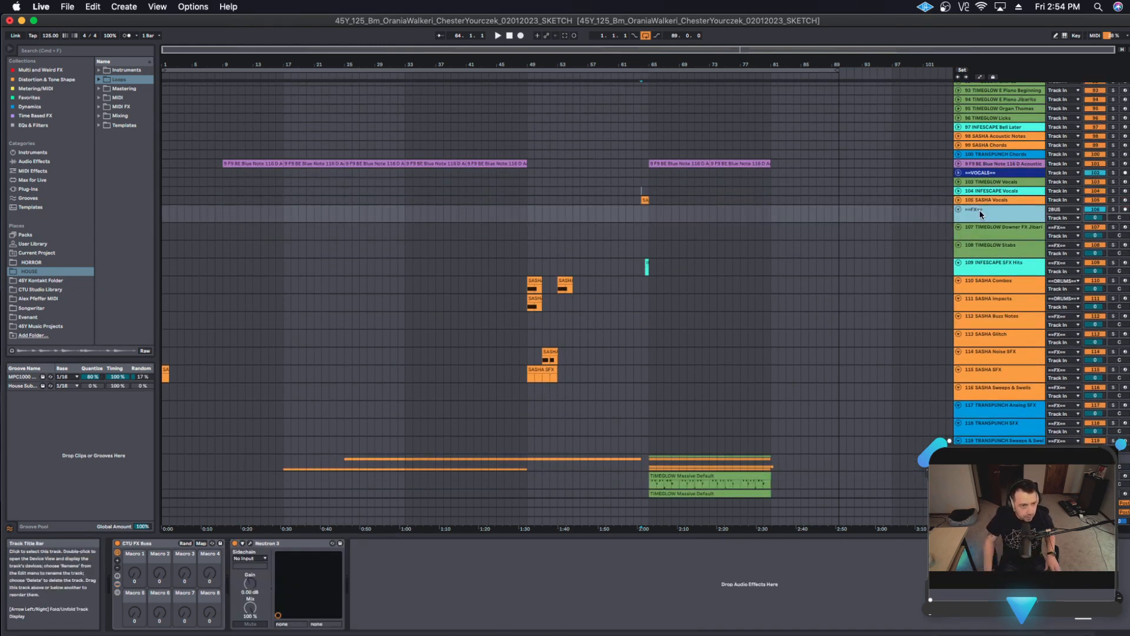
pyautogui.keyDown('alt'); pyautogui.click(958, 209); pyautogui.keyUp('alt')
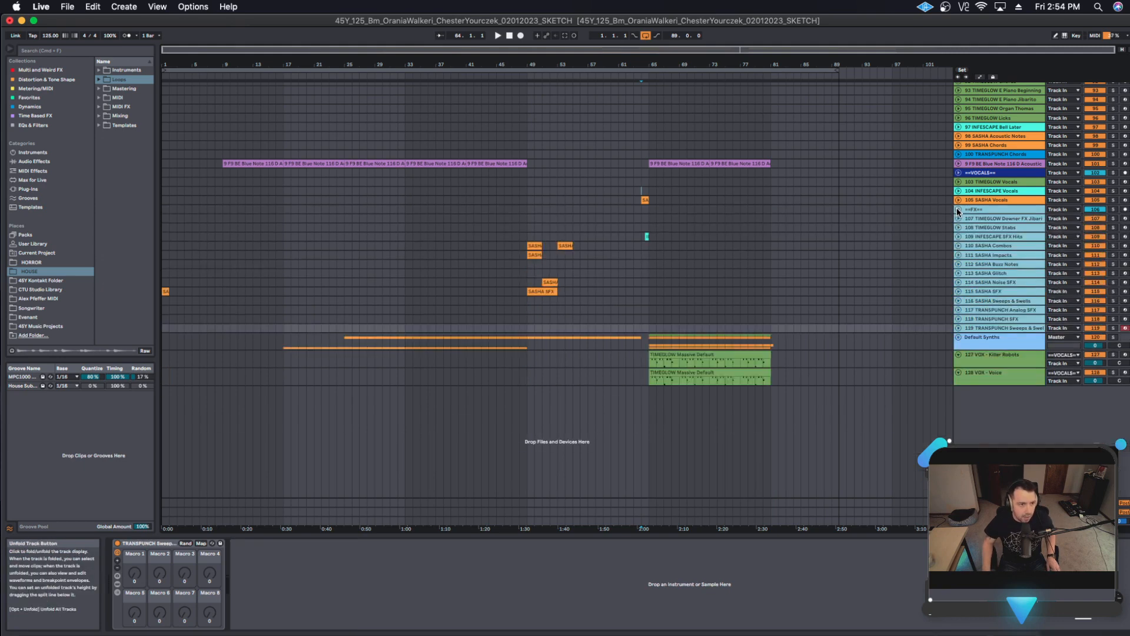
# Go through the SASHA effects instruments, examining Impacts, Combos, Buzz Notes, Glitch, Noise SFX, SFX and Sweeps & Swells.
pyautogui.click(1001, 255)
pyautogui.click(1011, 246)
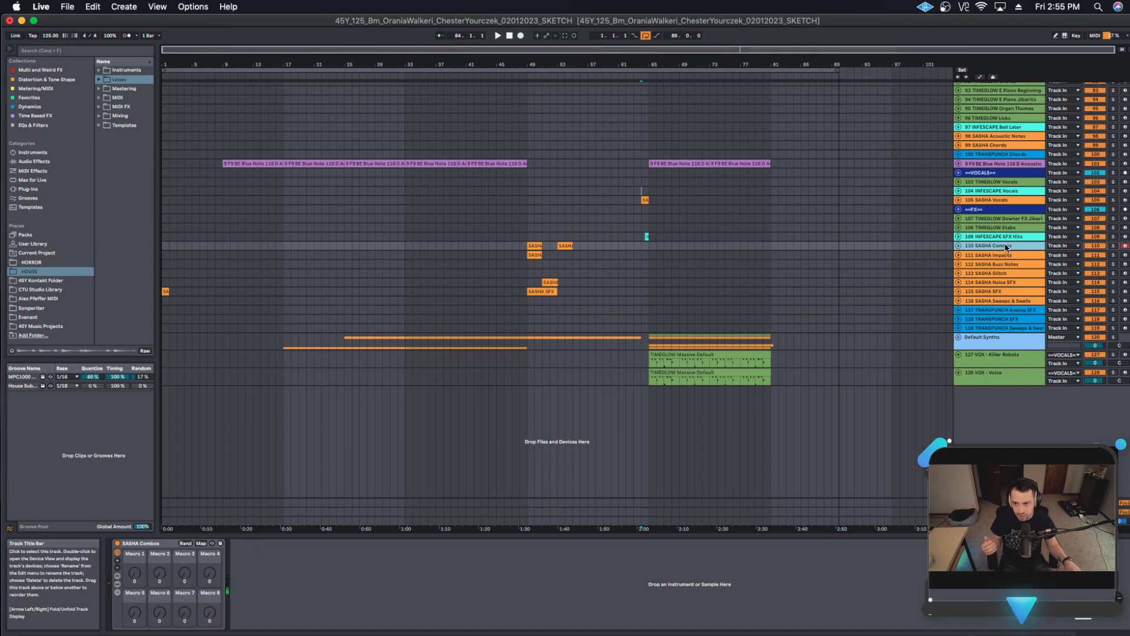
pyautogui.click(1007, 255)
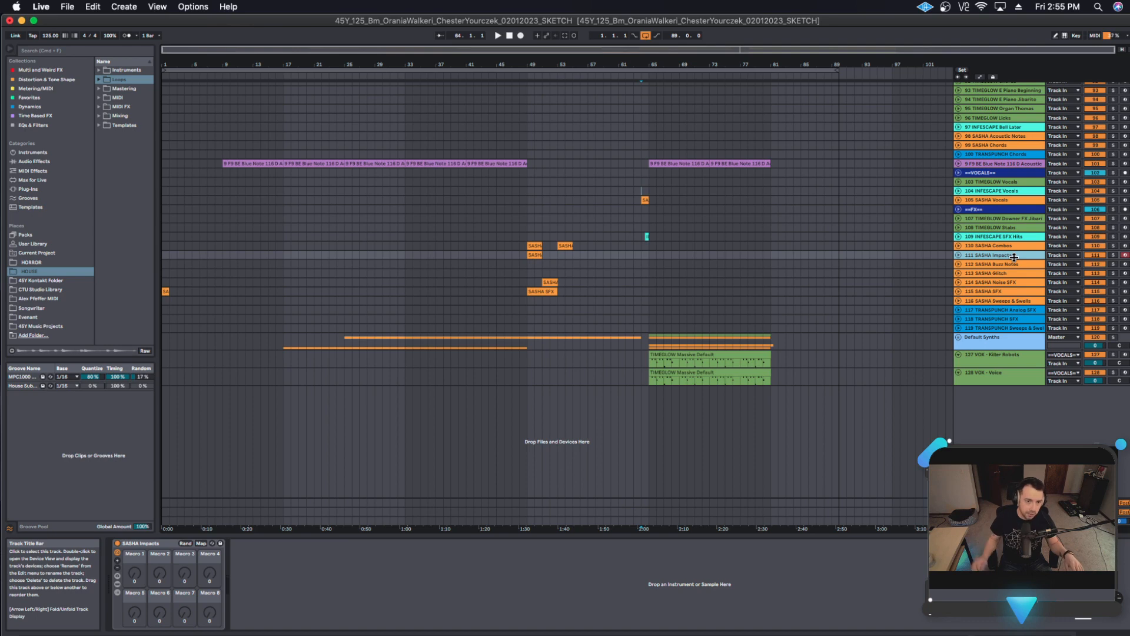
pyautogui.click(1013, 265)
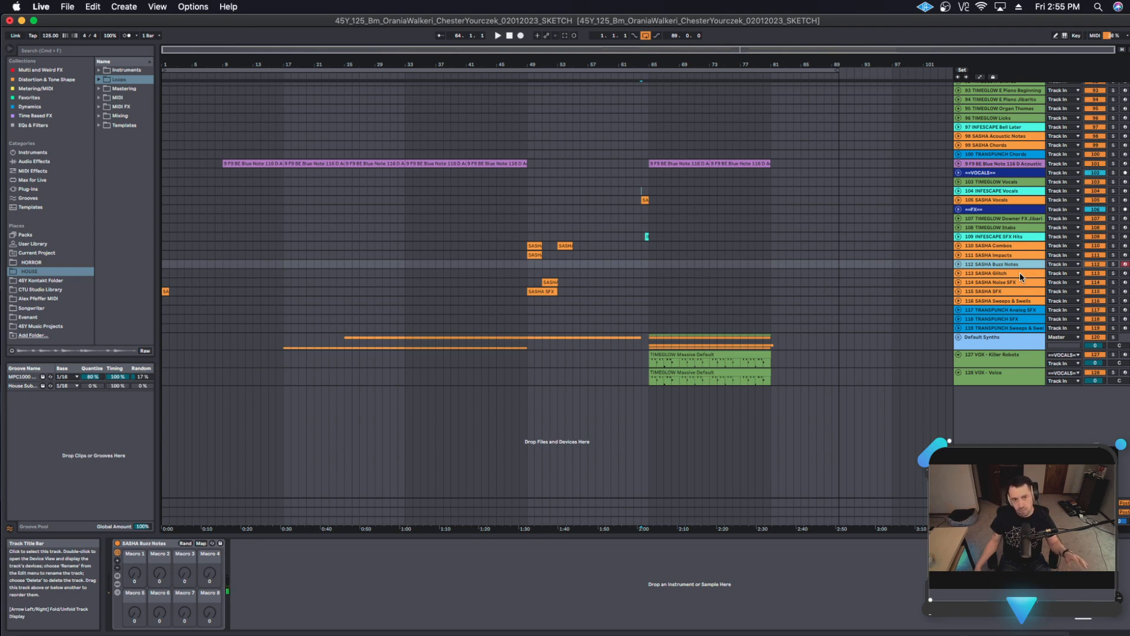
pyautogui.click(1022, 271)
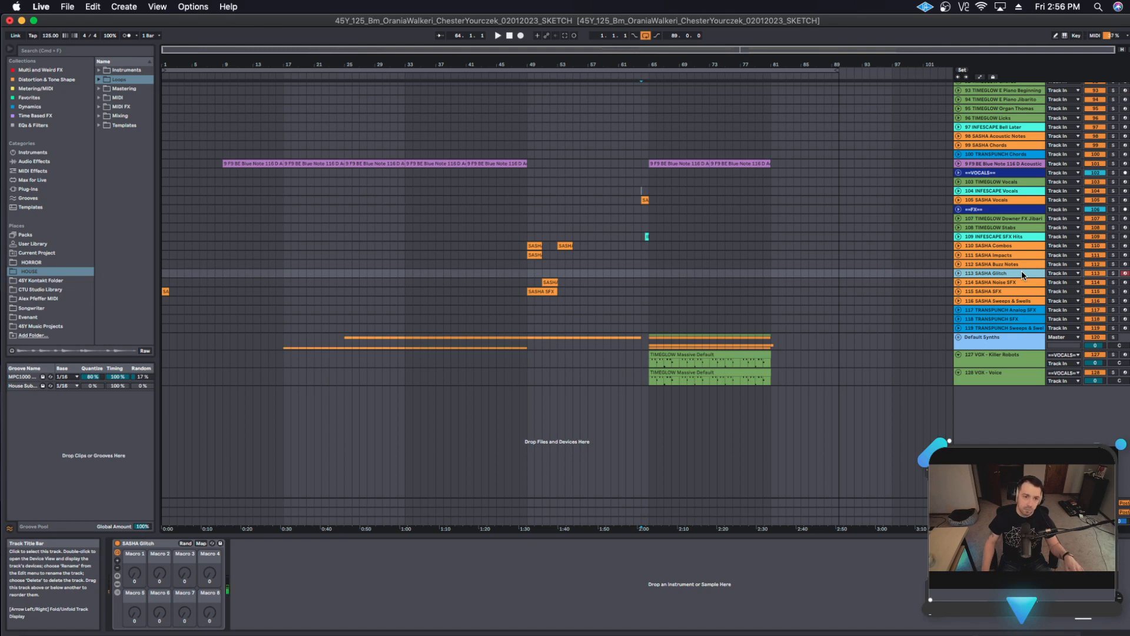
pyautogui.click(1010, 283)
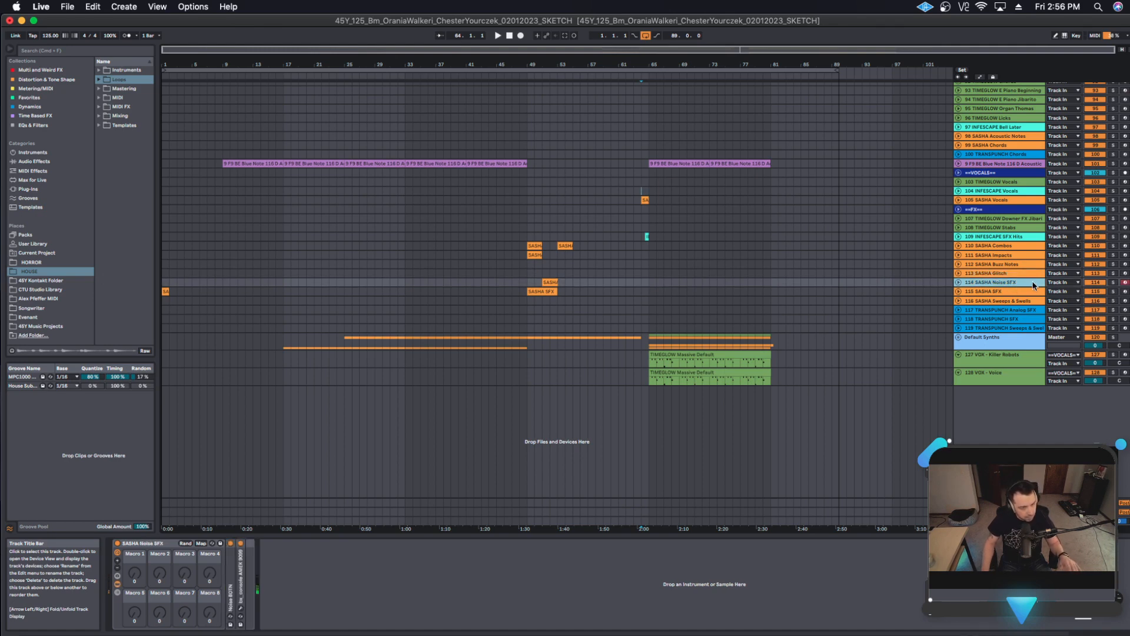
pyautogui.click(1035, 292)
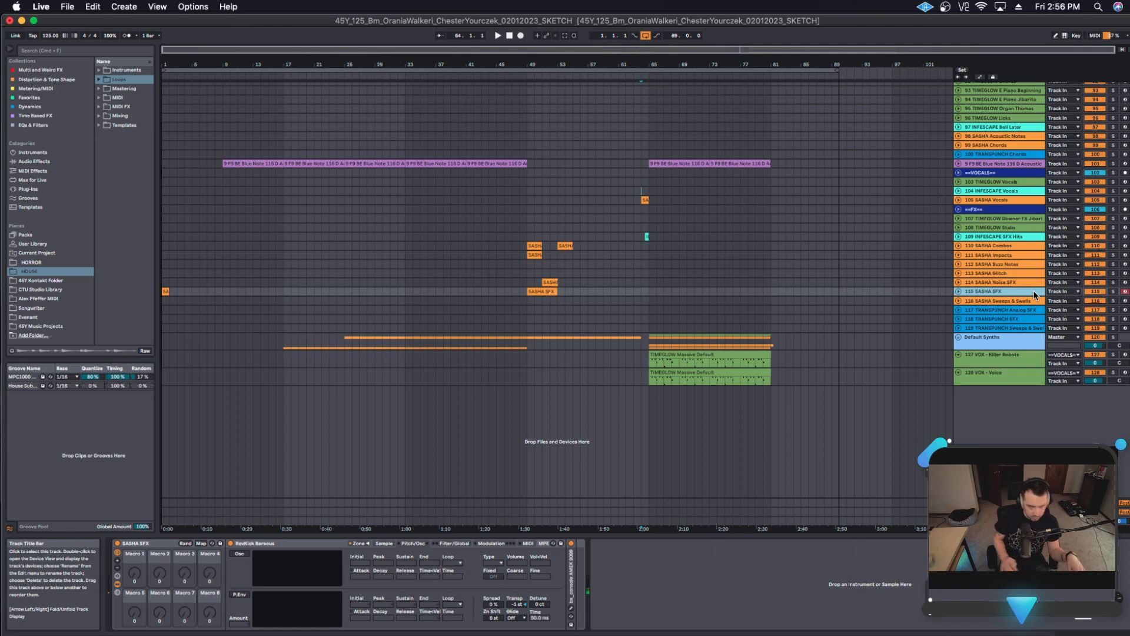
pyautogui.click(989, 301)
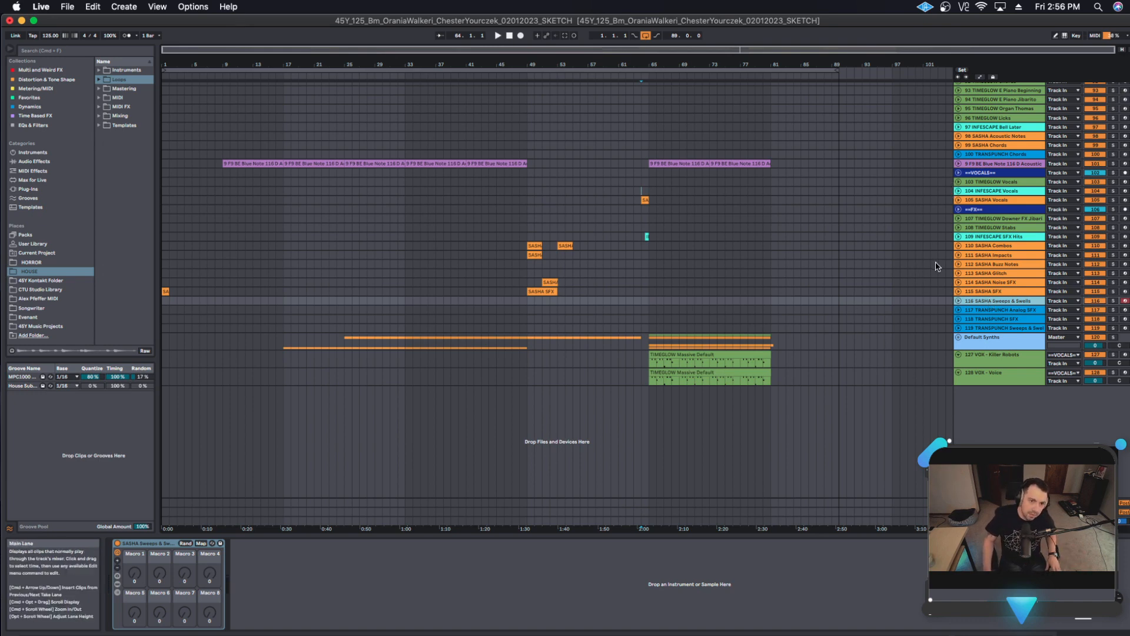
# Expand the Default Synths group and show the SASHA Massive Default track's instrument.
pyautogui.click(979, 338)
pyautogui.click(958, 336)
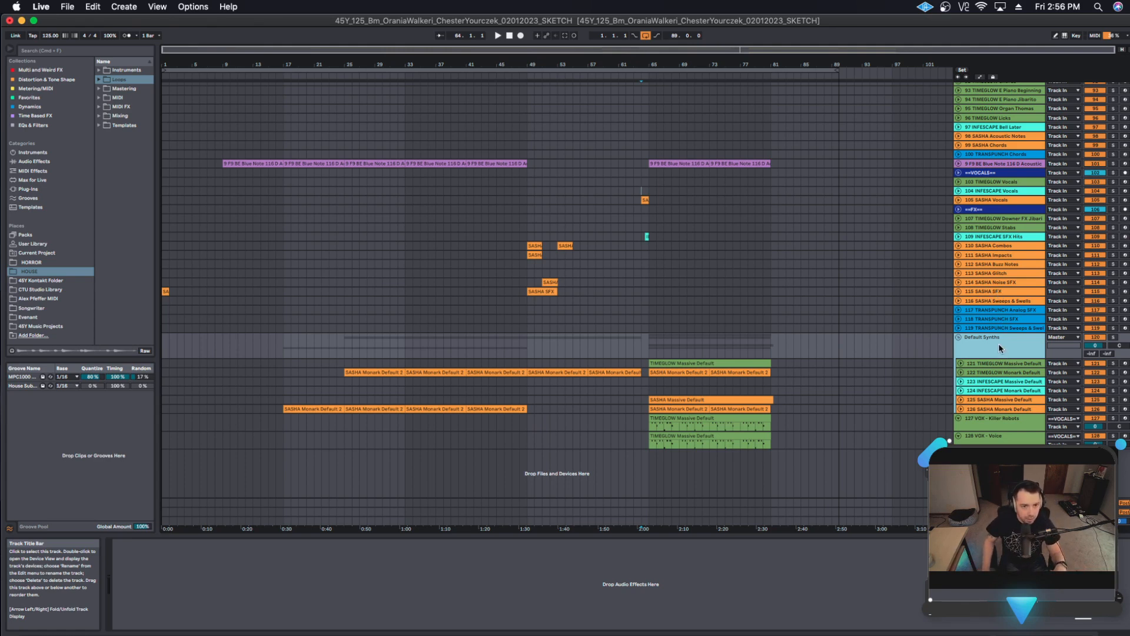
pyautogui.click(999, 400)
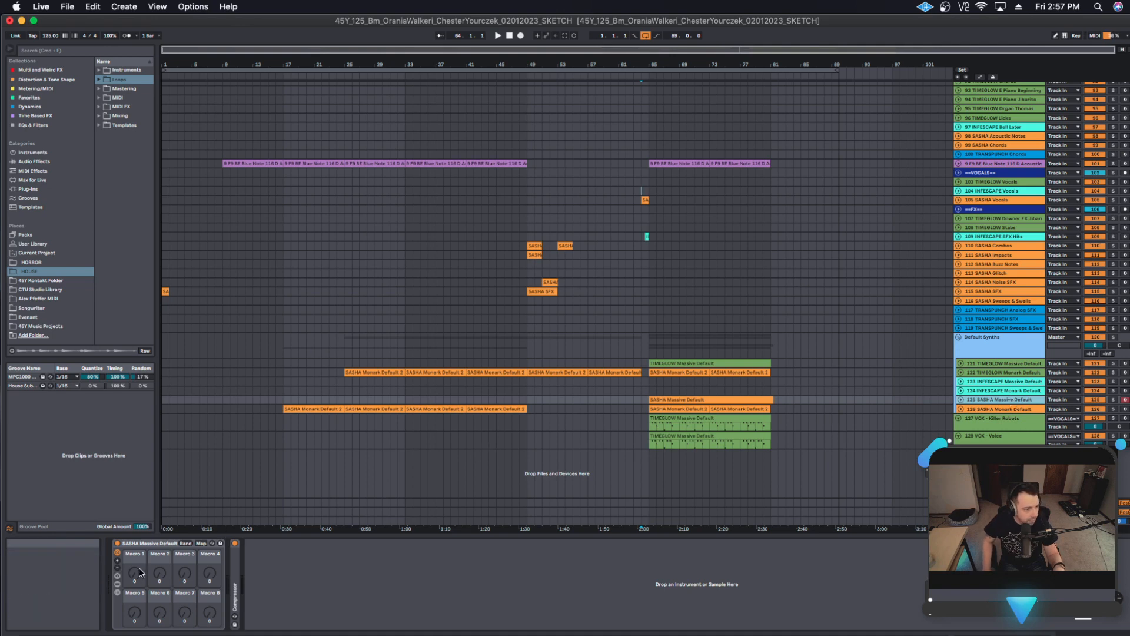
# Open the SASHA track's Massive synth, filter its browser to the Sasha bank, look through the presets and close it.
pyautogui.click(117, 584)
pyautogui.click(230, 616)
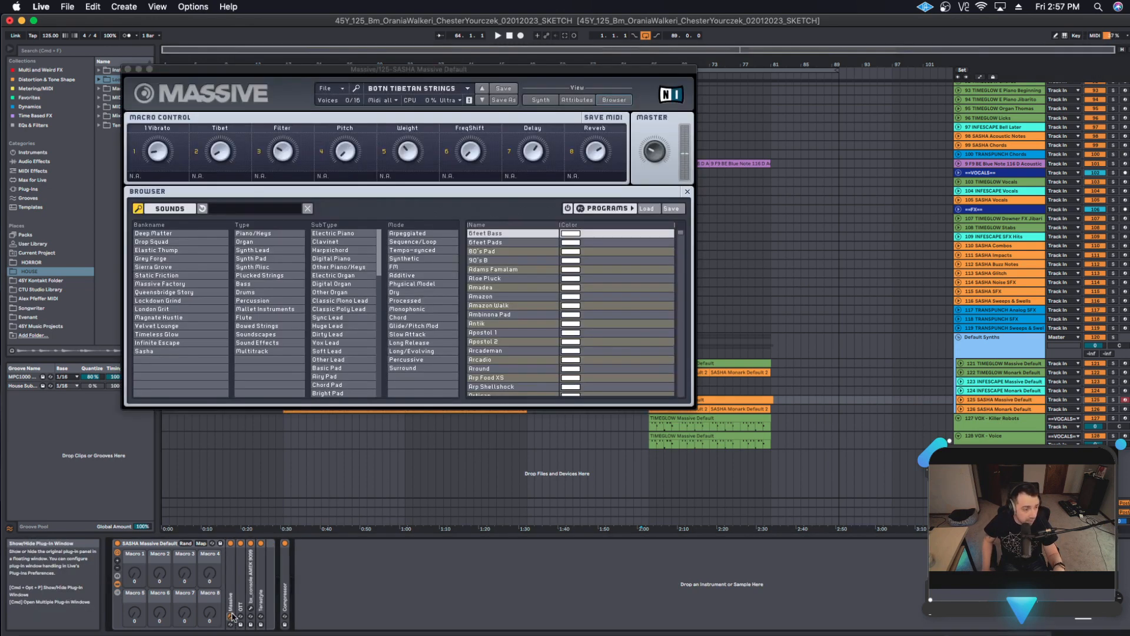
pyautogui.click(154, 350)
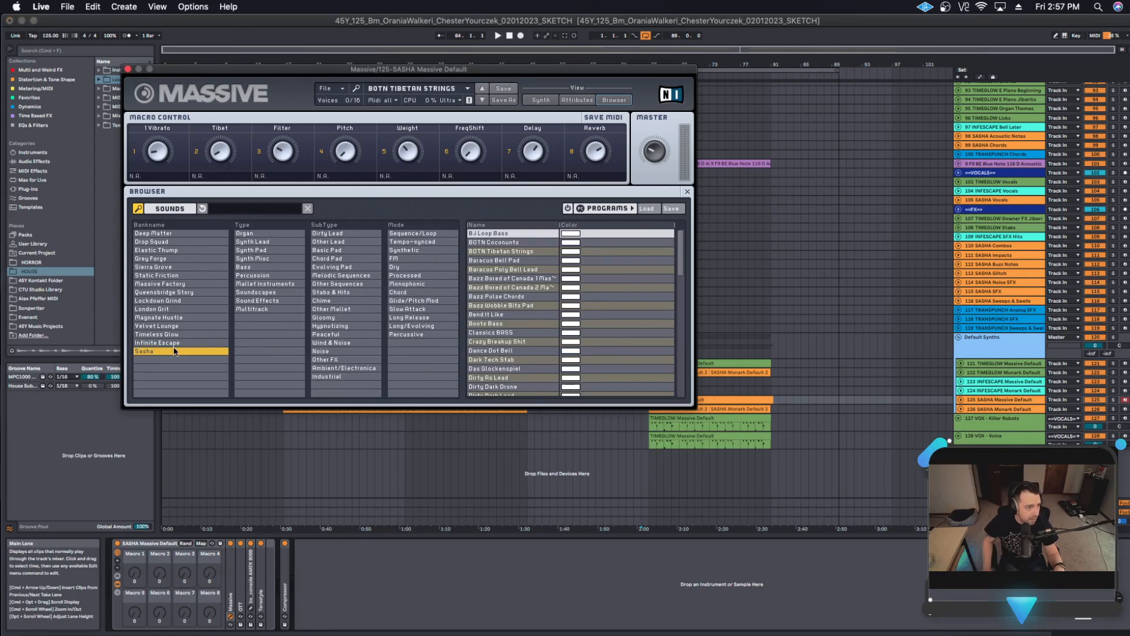
pyautogui.scroll(-5, 526, 303)
pyautogui.scroll(-10, 525, 303)
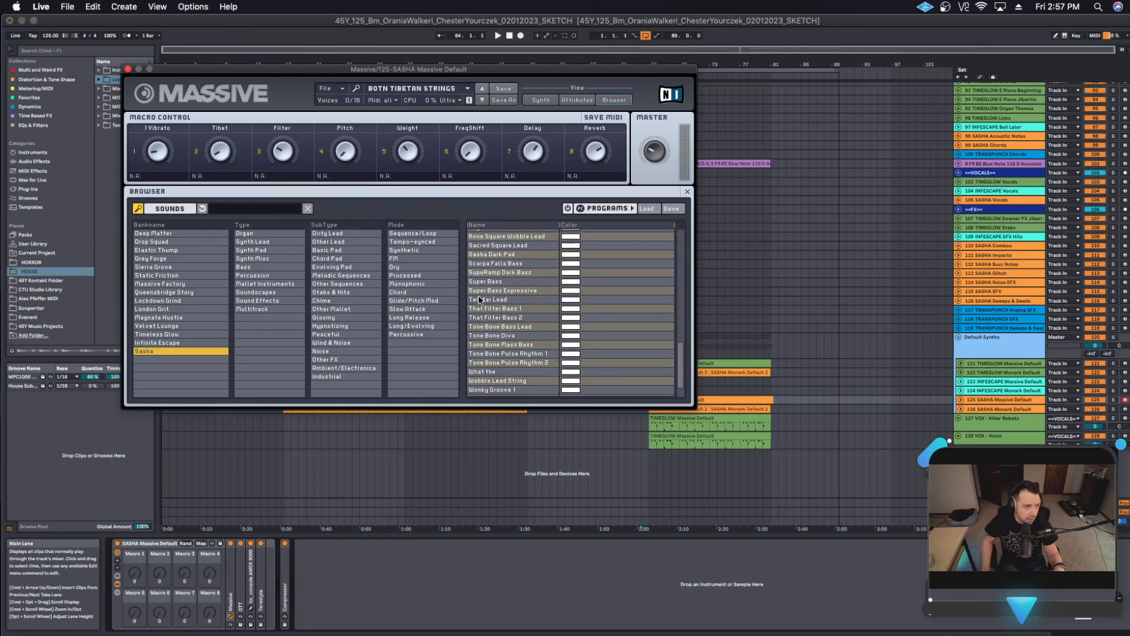
pyautogui.scroll(-2, 489, 299)
pyautogui.scroll(15, 494, 299)
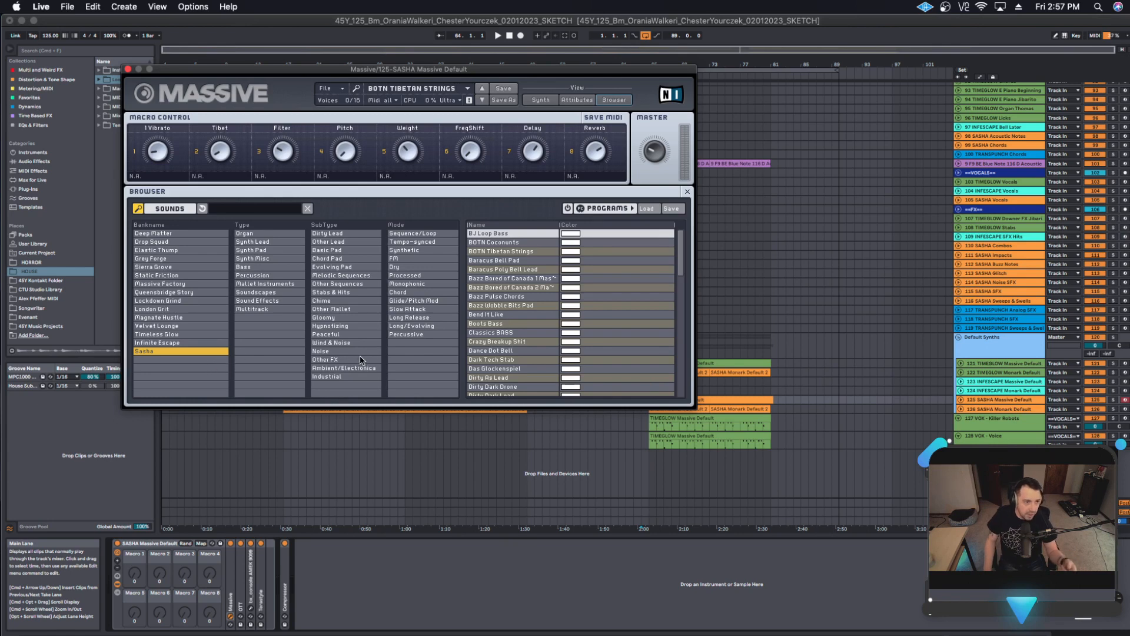
pyautogui.click(128, 69)
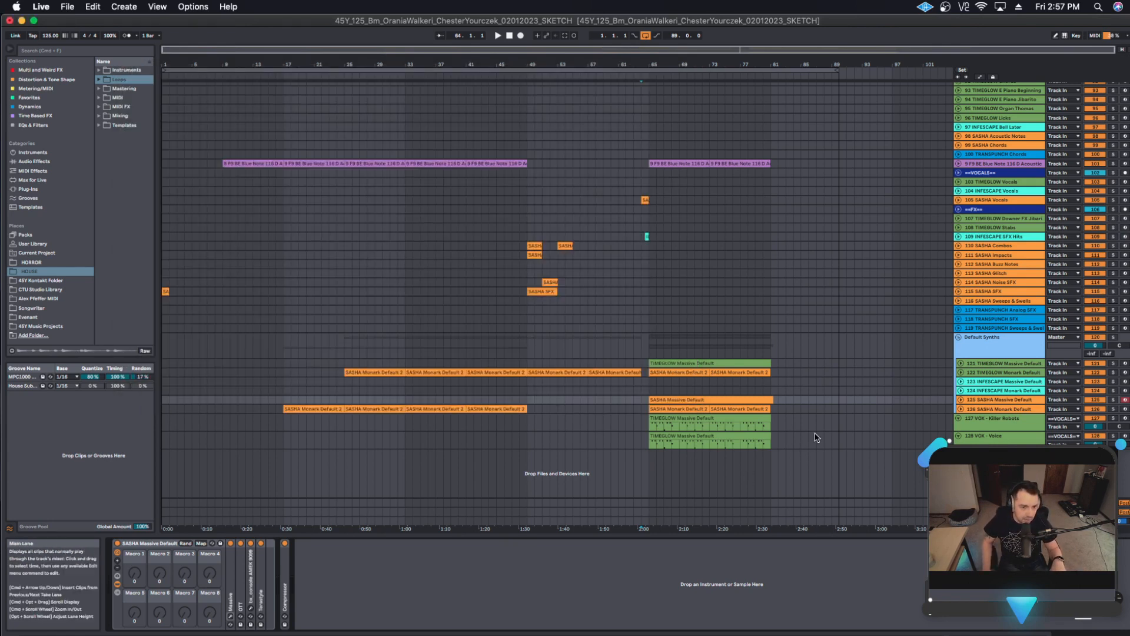
# Unfold the SASHA Massive Default track, place the playback start at its clip's beginning, and play the track soloed.
pyautogui.click(1002, 401)
pyautogui.click(961, 399)
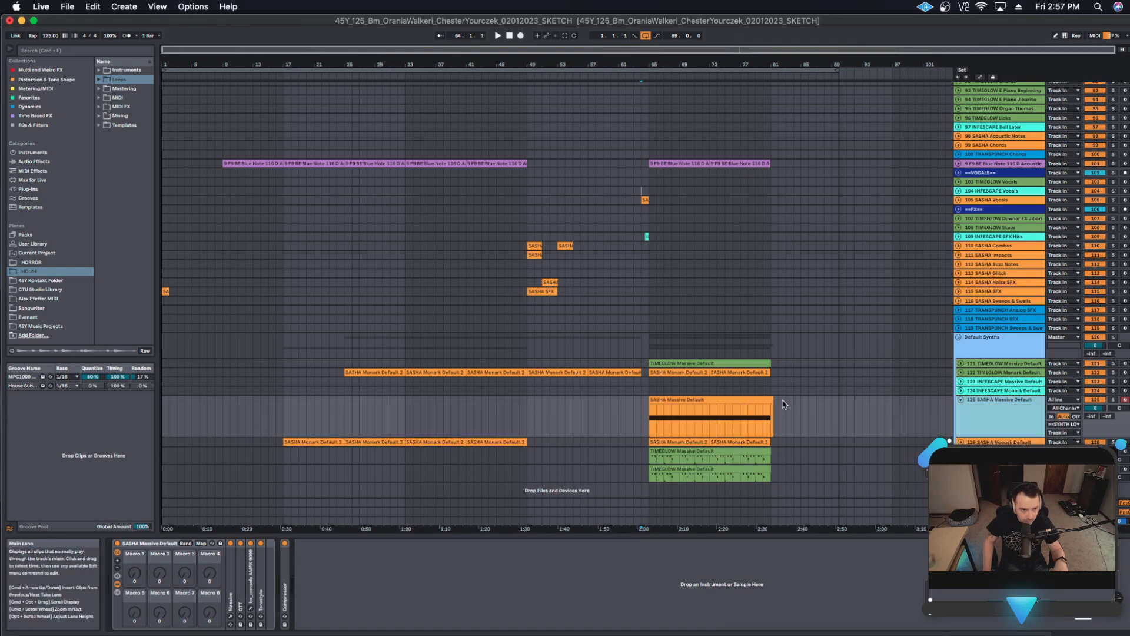
pyautogui.click(659, 400)
pyautogui.click(650, 405)
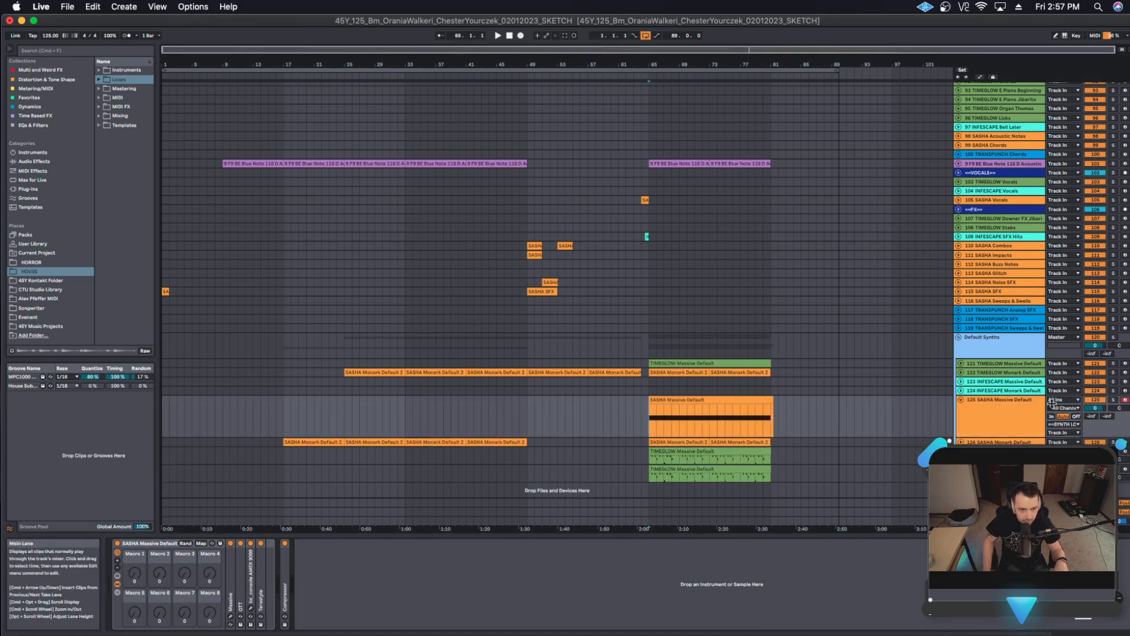
pyautogui.click(1113, 399)
pyautogui.press('space')
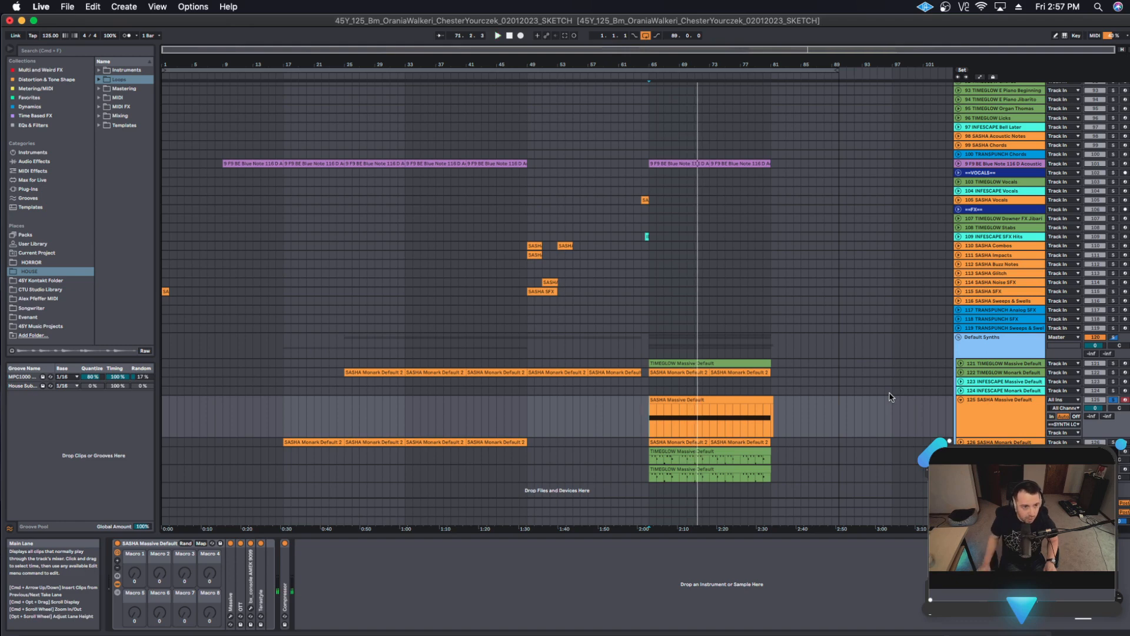
# Expand the Massive device on the SASHA Massive Default track, review its macro controls in the plug-in window, and close it.
pyautogui.click(982, 409)
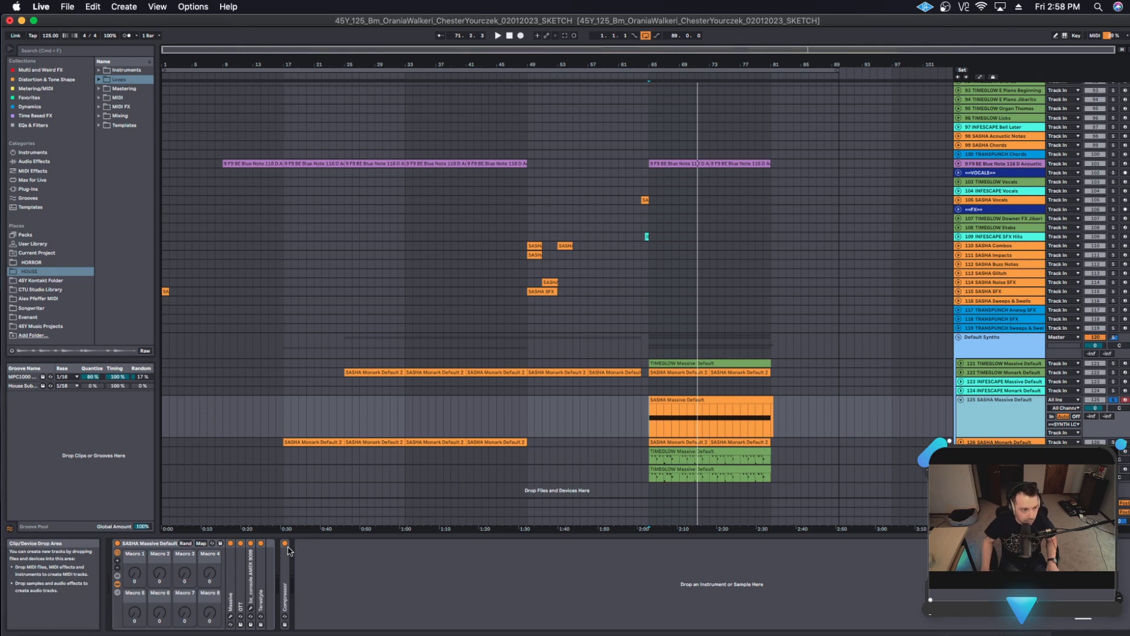
pyautogui.doubleClick(230, 576)
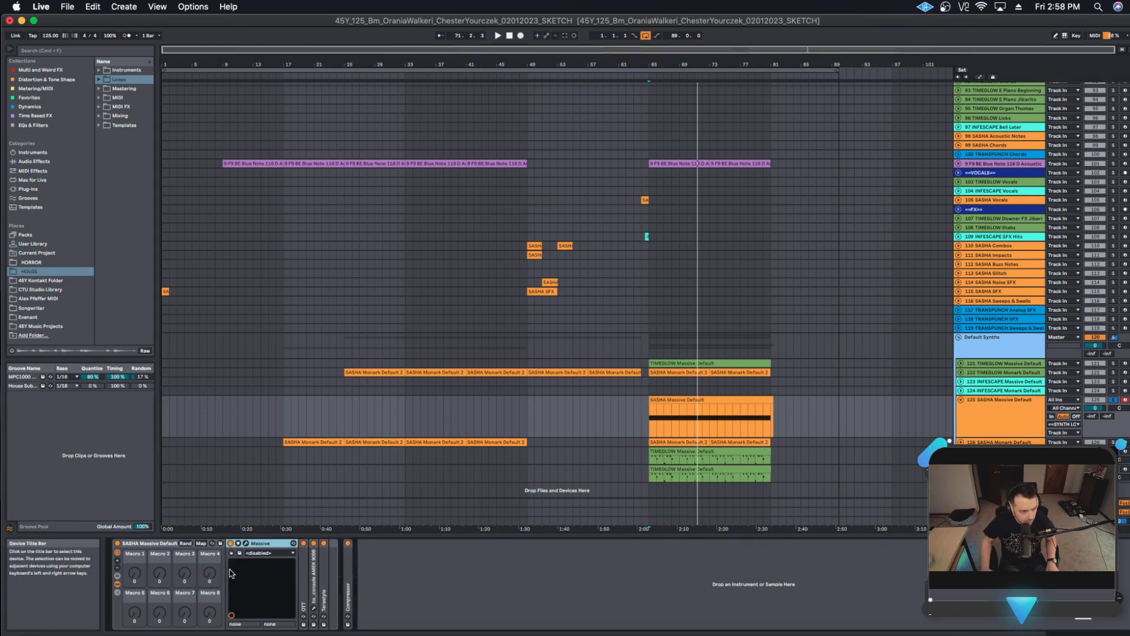
pyautogui.click(247, 544)
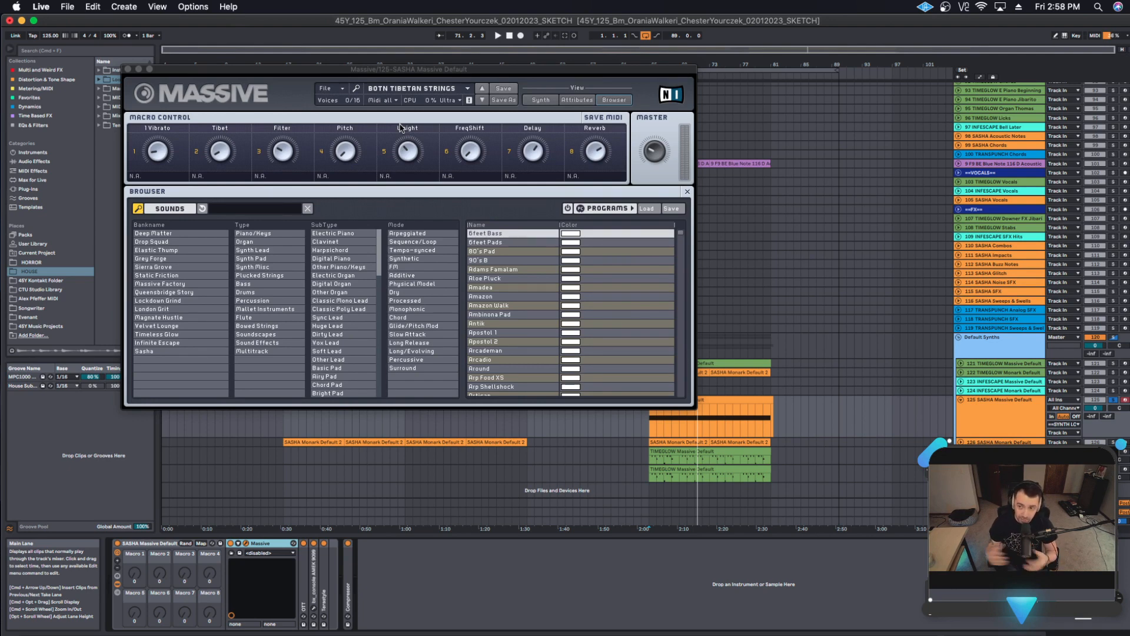
pyautogui.click(128, 69)
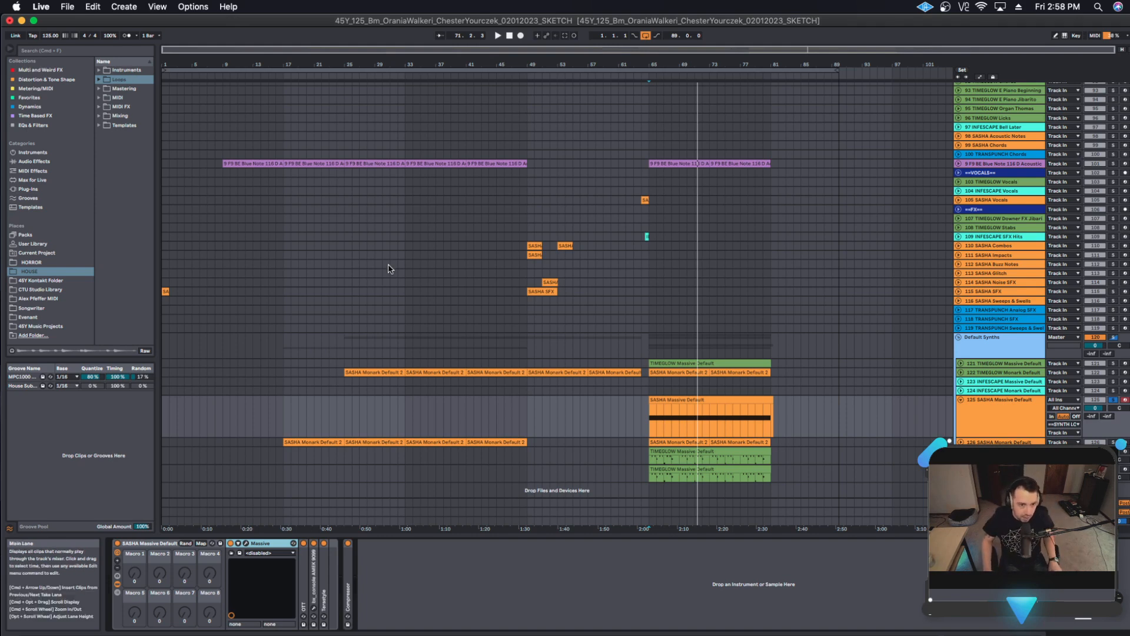
# Turn off solo on the SASHA Massive Default track and fold it.
pyautogui.scroll(-1, 692, 386)
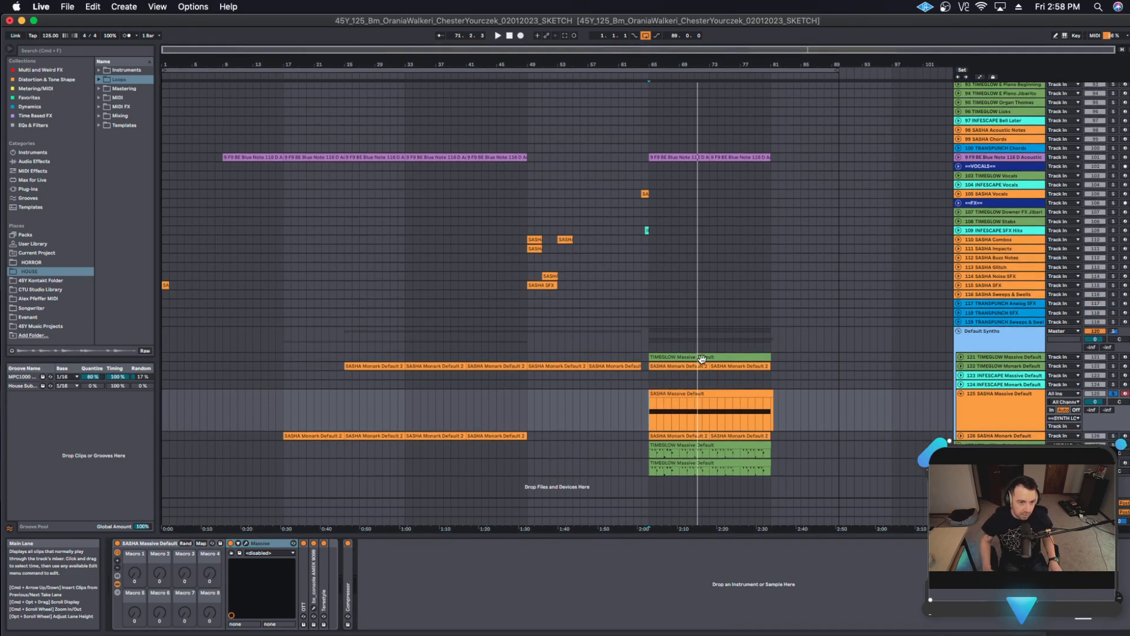
pyautogui.click(1113, 393)
pyautogui.click(962, 392)
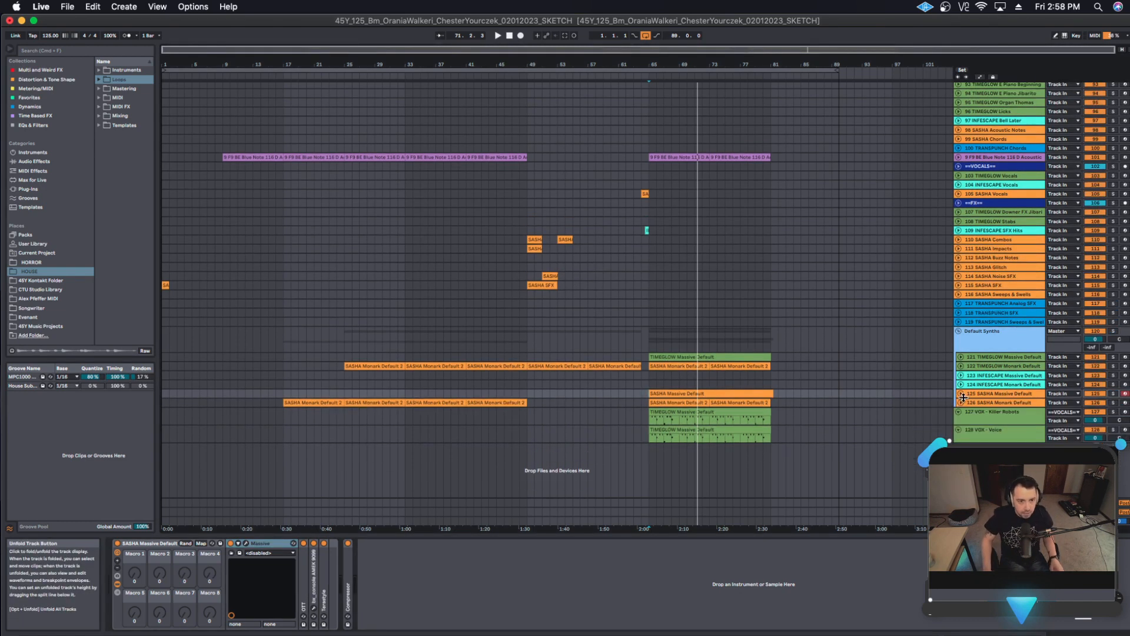
# Unfold the SASHA Monark Default track and open its Reaktor 6 Monark synth, moving the plug-in window clear of the clips.
pyautogui.click(965, 402)
pyautogui.click(962, 402)
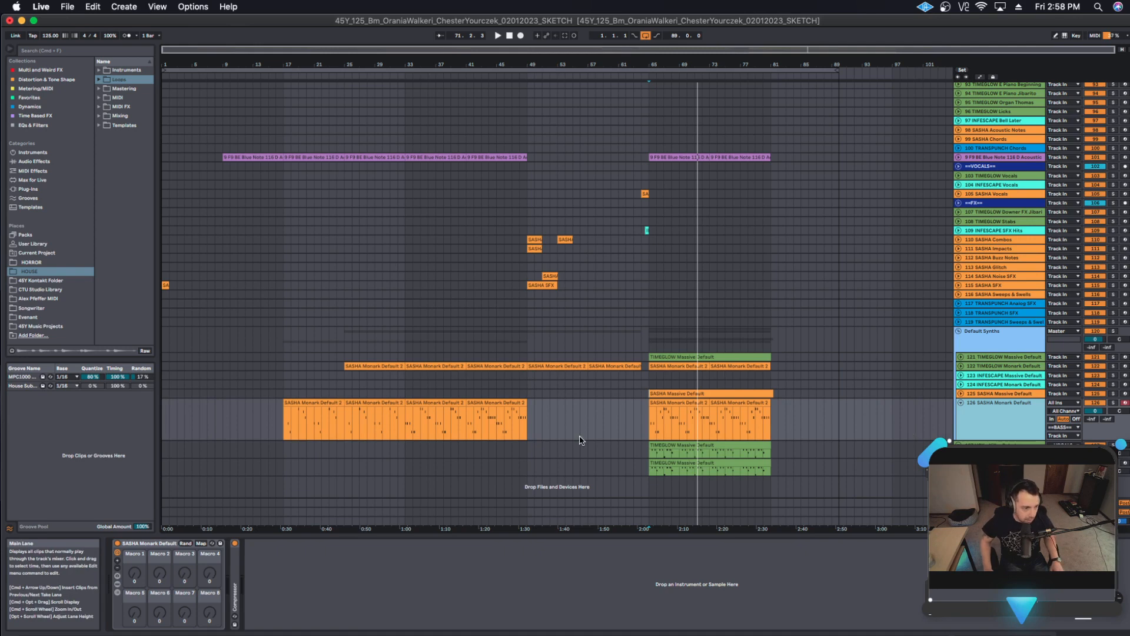
pyautogui.click(117, 585)
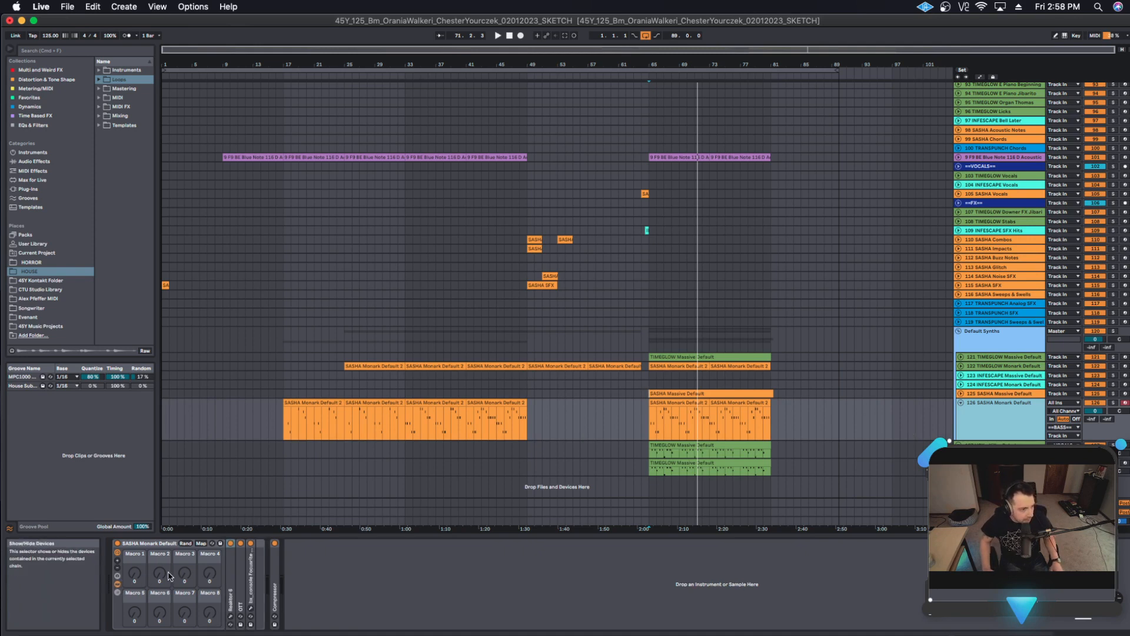
pyautogui.doubleClick(231, 574)
pyautogui.click(246, 548)
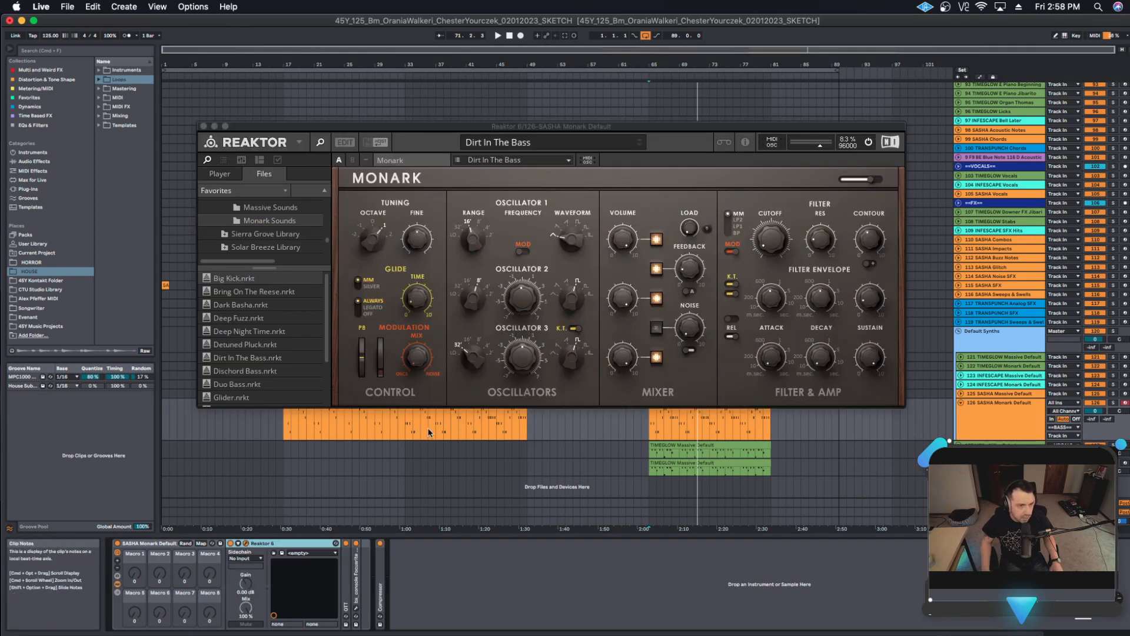
pyautogui.moveTo(588, 107)
pyautogui.mouseDown()
pyautogui.moveTo(632, 113)
pyautogui.moveTo(604, 118)
pyautogui.mouseUp()
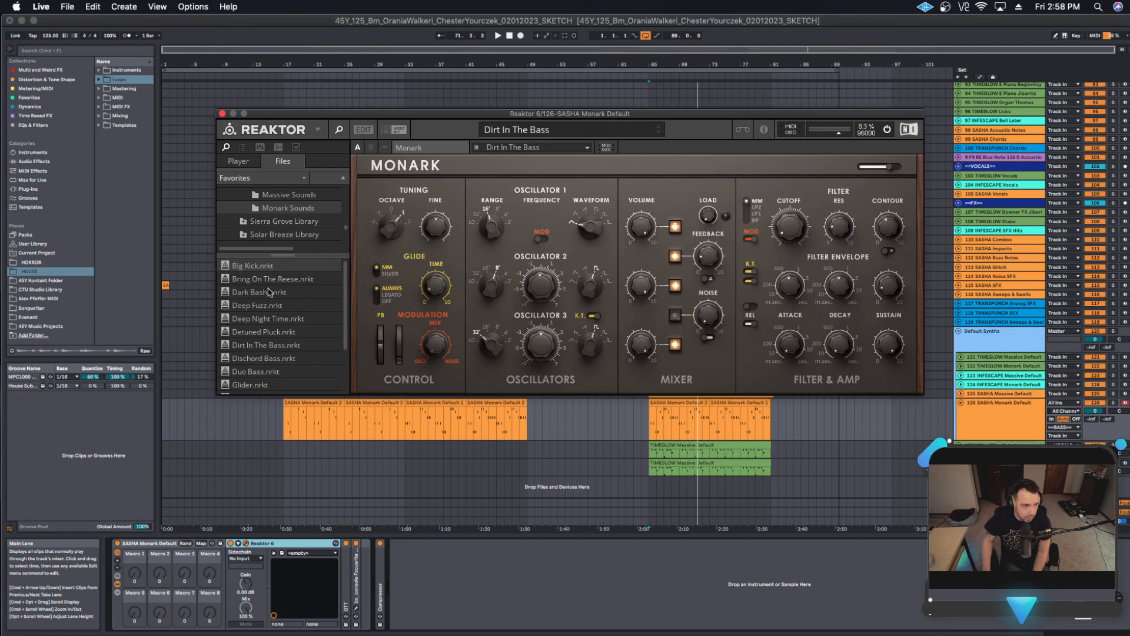
# Audition the Monark presets Big Kick, Bring On The Reese, Dark Basha, Deep Fuzz and Detuned Pluck, ending back on Dirt In The Bass.
pyautogui.doubleClick(245, 265)
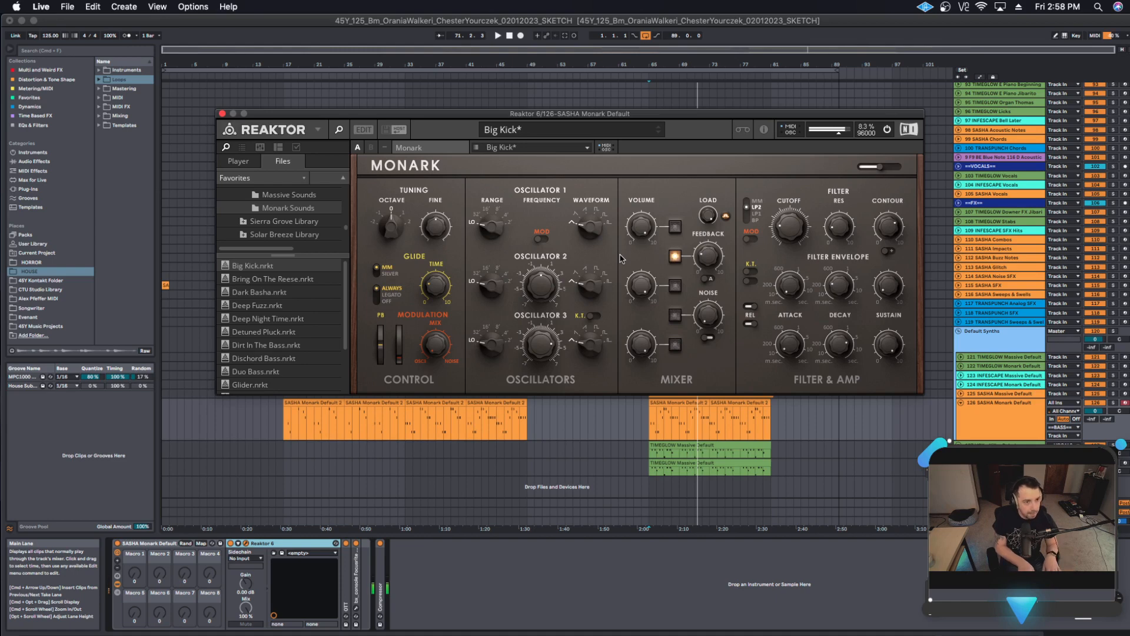
pyautogui.click(266, 280)
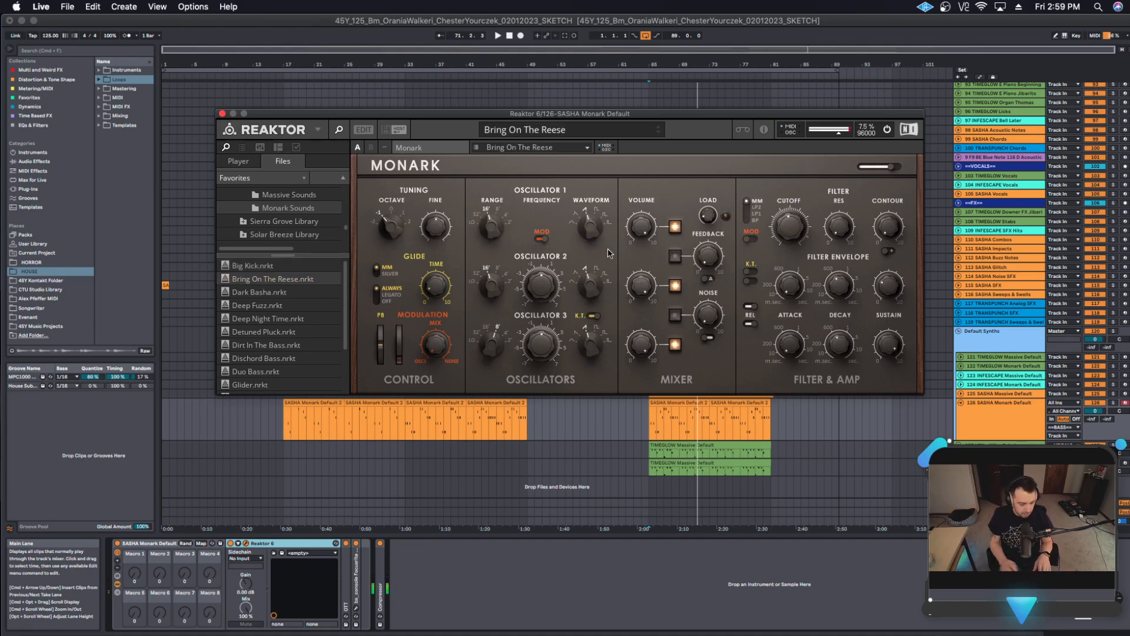
pyautogui.click(271, 293)
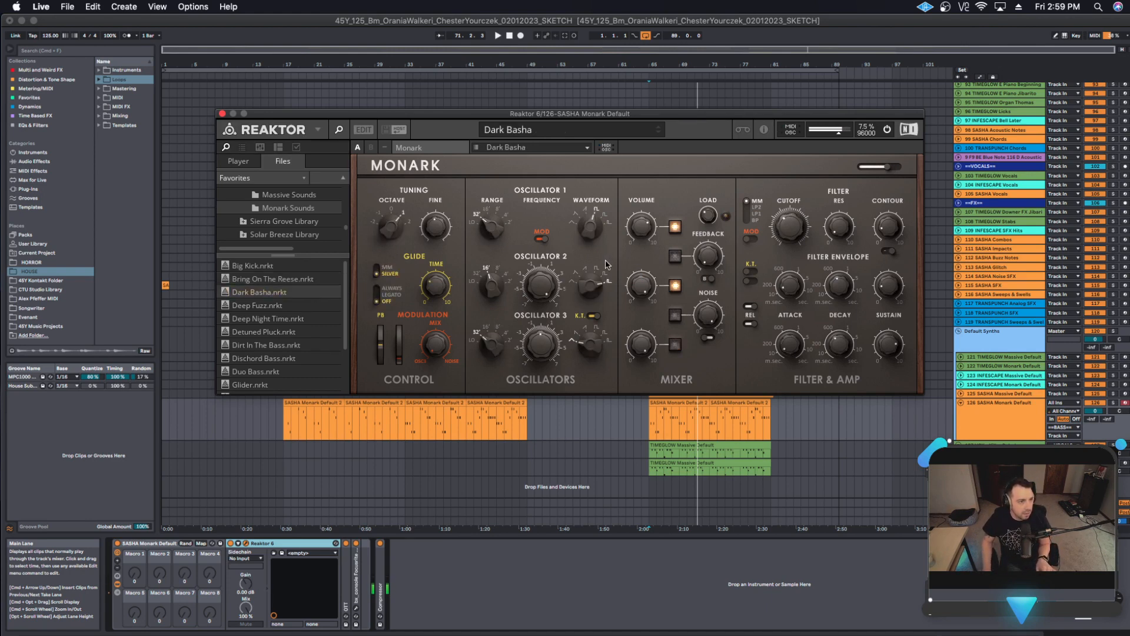
pyautogui.click(275, 307)
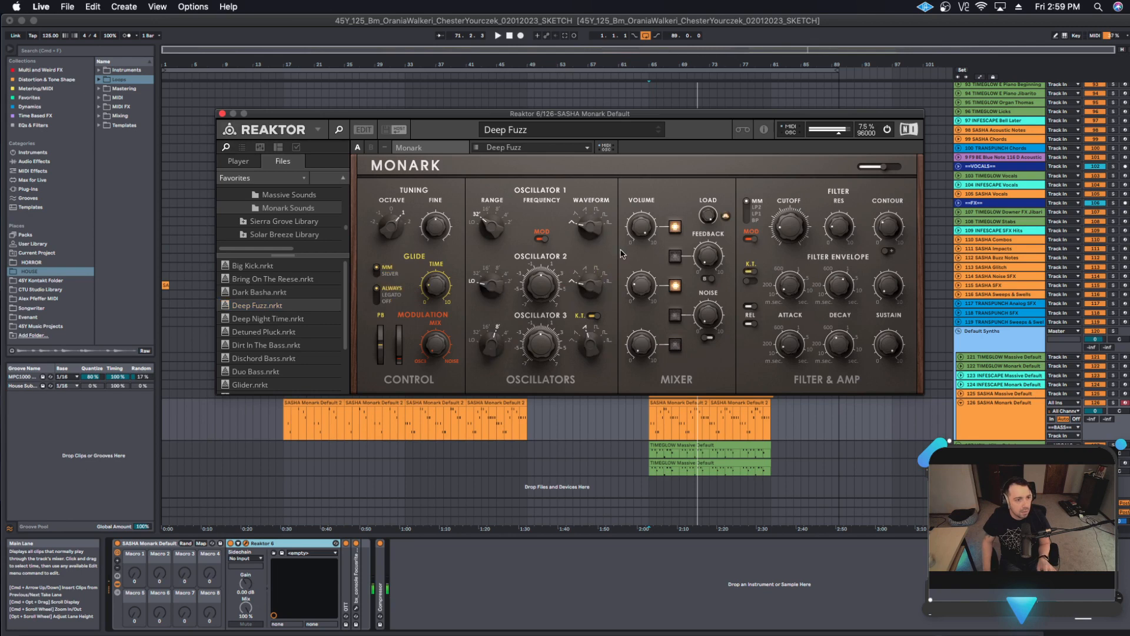
pyautogui.click(287, 333)
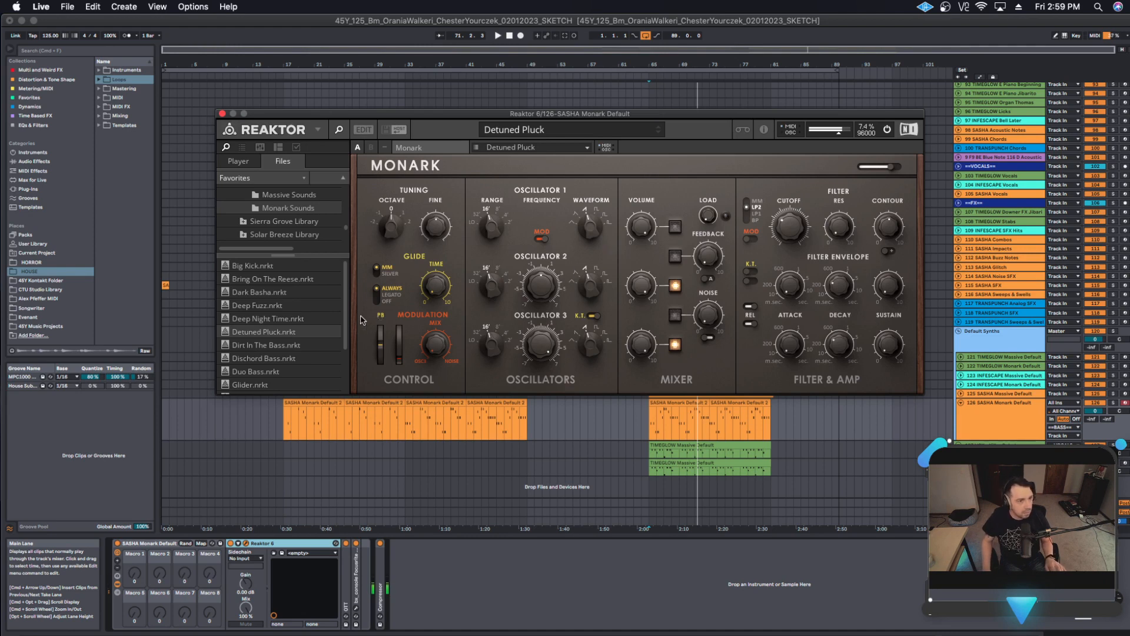
pyautogui.doubleClick(227, 345)
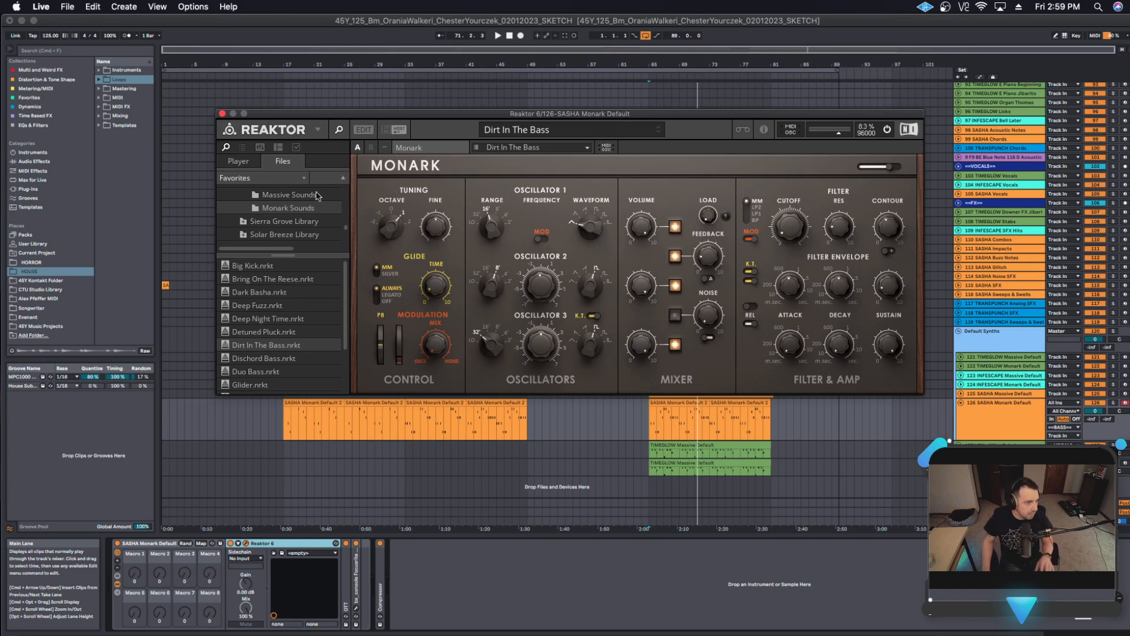
# Close the Reaktor 6 Monark window and fold the SASHA Monark Default track.
pyautogui.click(222, 113)
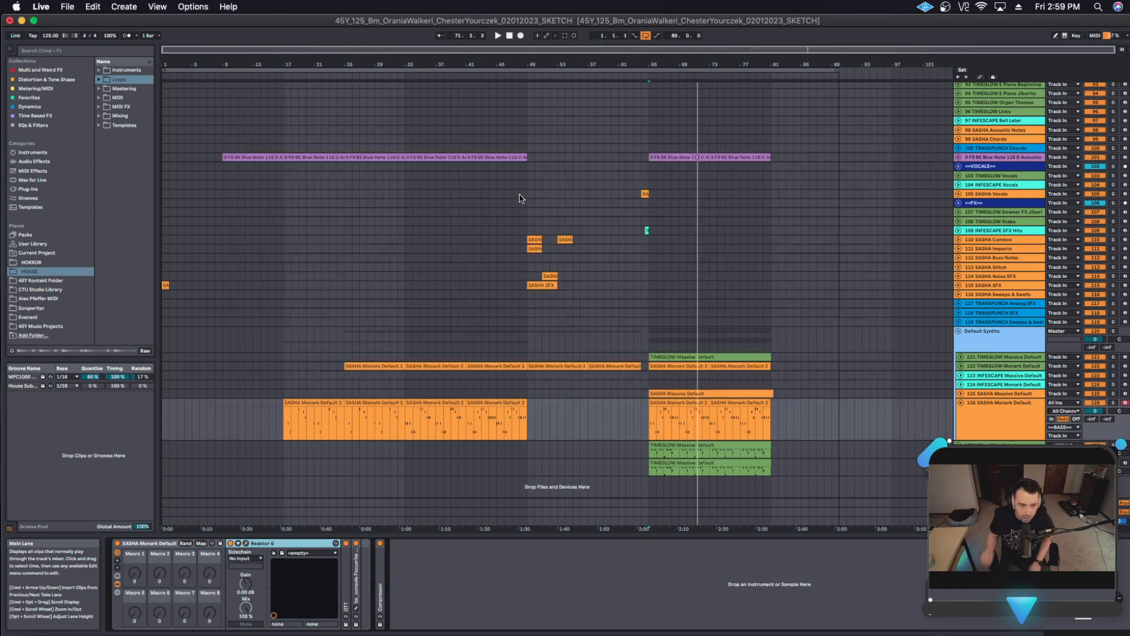
pyautogui.click(960, 402)
# Open the Massive synth on the TIMEGLOW Massive Default track, review its patch, and close the plug-in window.
pyautogui.click(1015, 357)
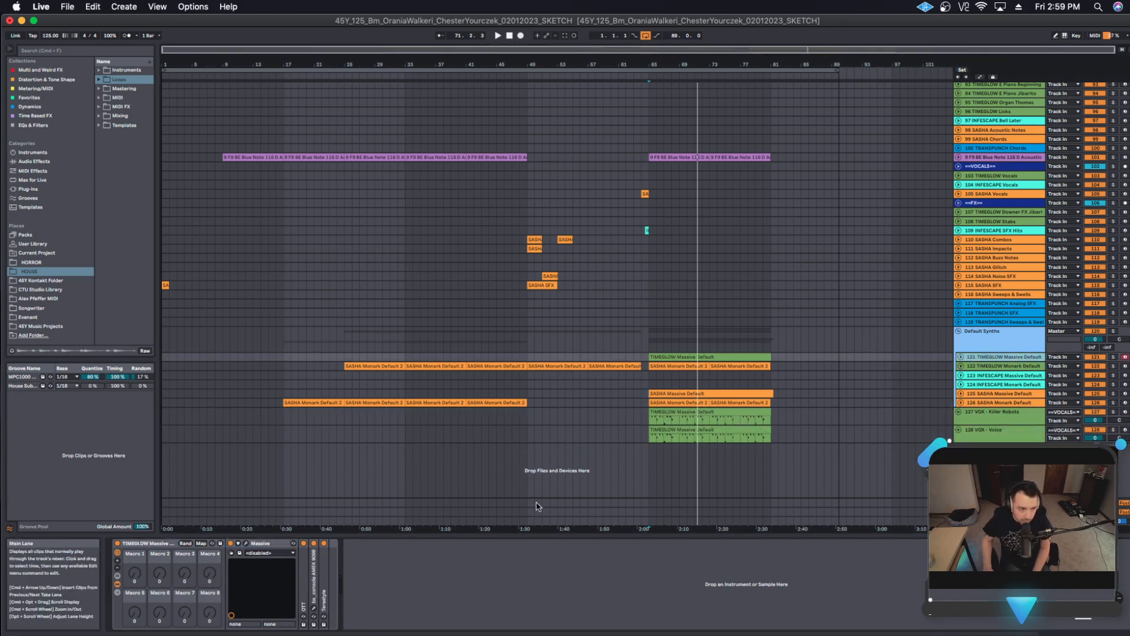
pyautogui.click(246, 547)
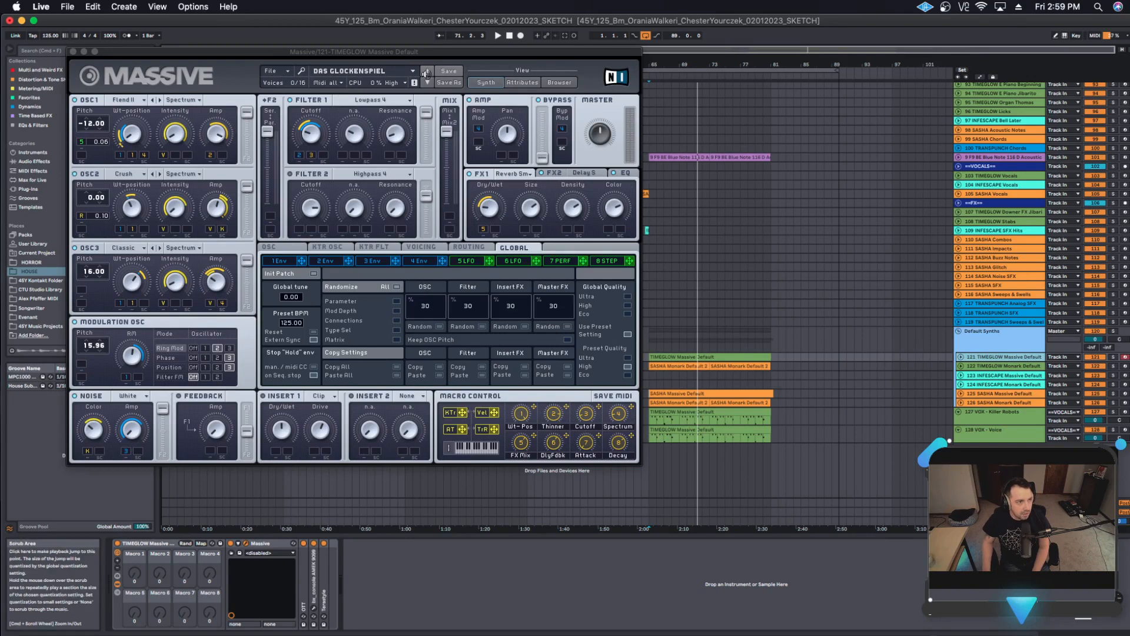
pyautogui.click(73, 52)
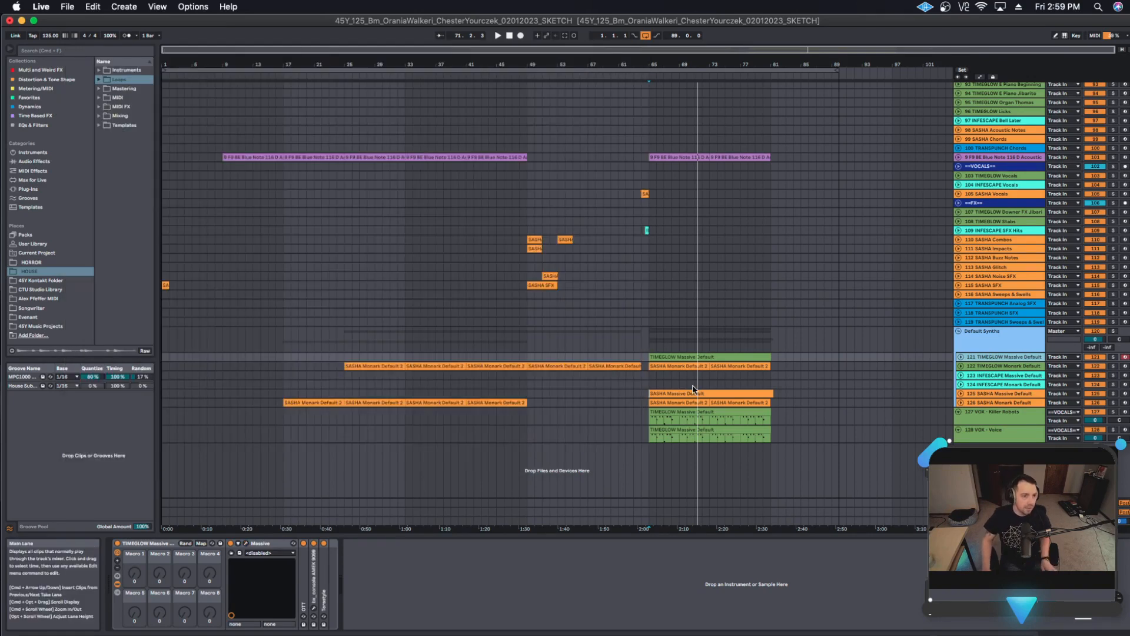
# Play TIMEGLOW Massive Default from its clip start, soloed and compared with VOX - Killer Robots and VOX - Voice, and clear the solos.
pyautogui.click(654, 340)
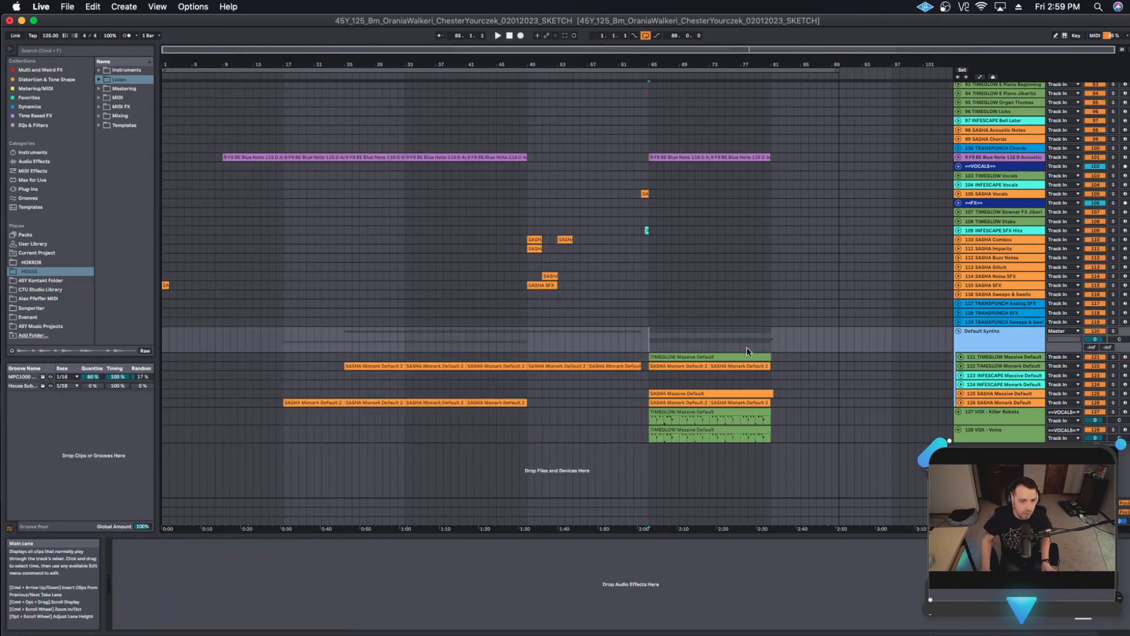
pyautogui.click(1112, 357)
pyautogui.press('space')
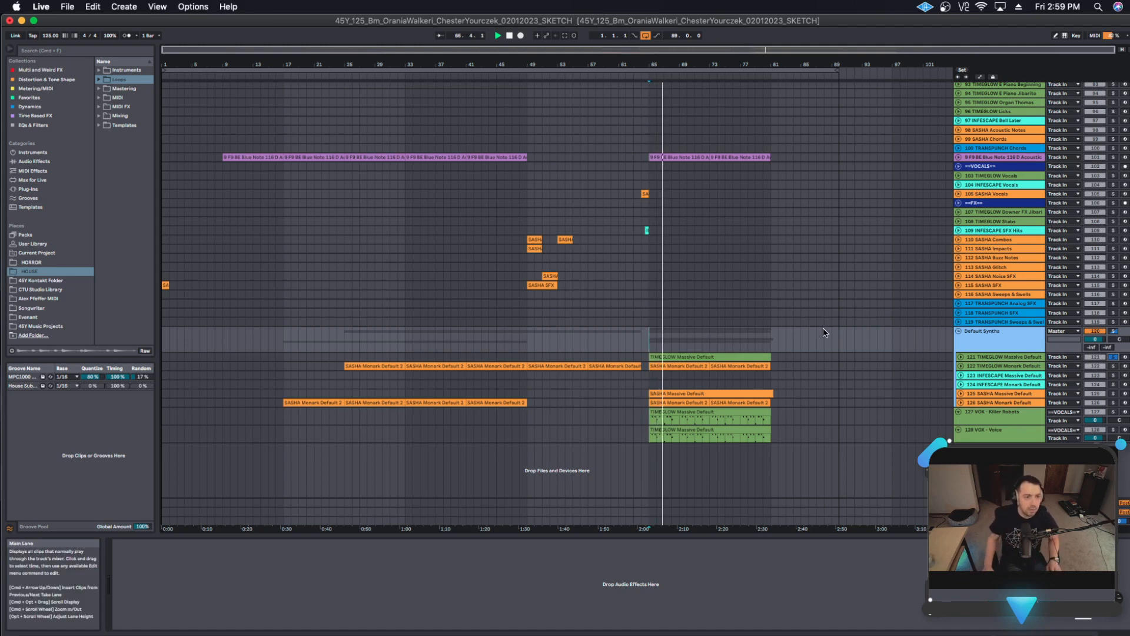
pyautogui.click(1112, 411)
pyautogui.click(1113, 429)
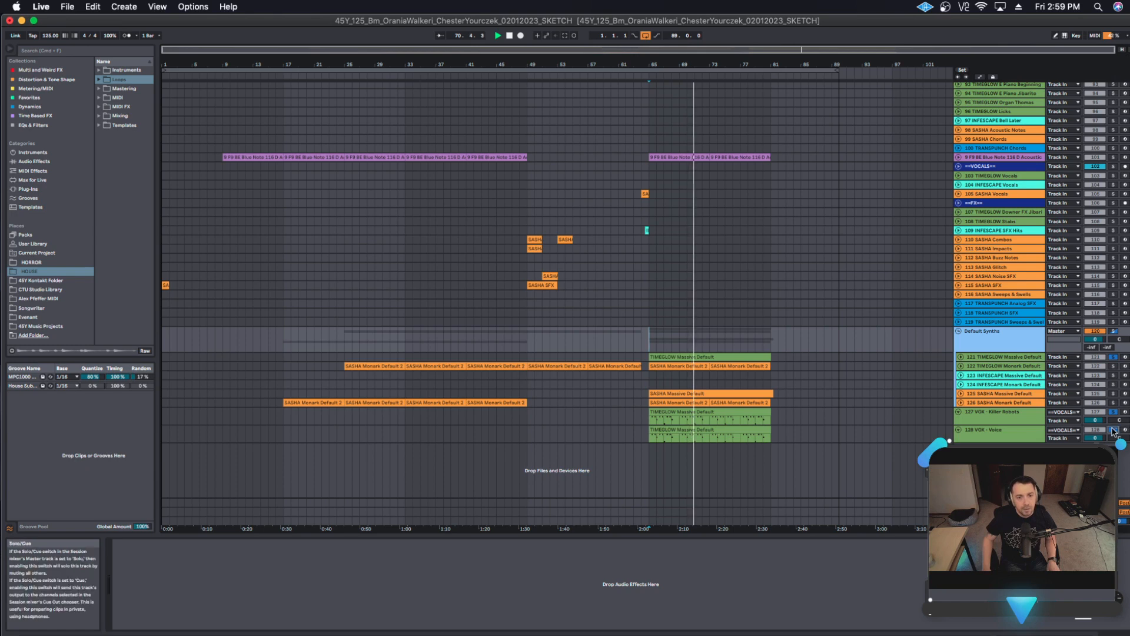
pyautogui.click(1113, 430)
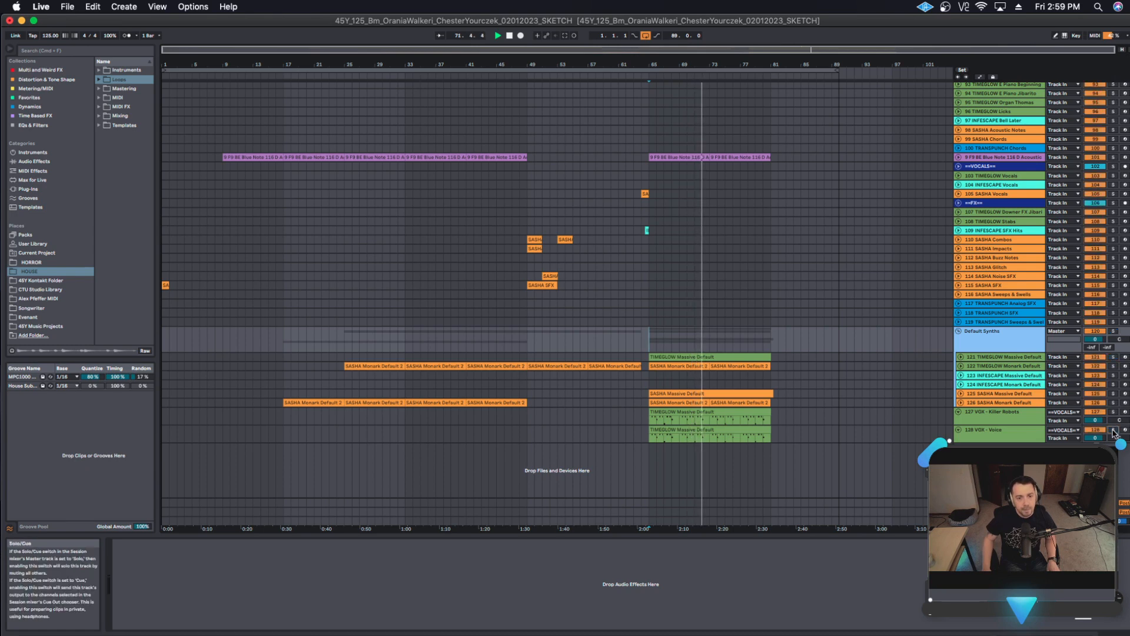
# Select the VOX - Killer Robots and VOX - Voice tracks and fold them together.
pyautogui.click(979, 421)
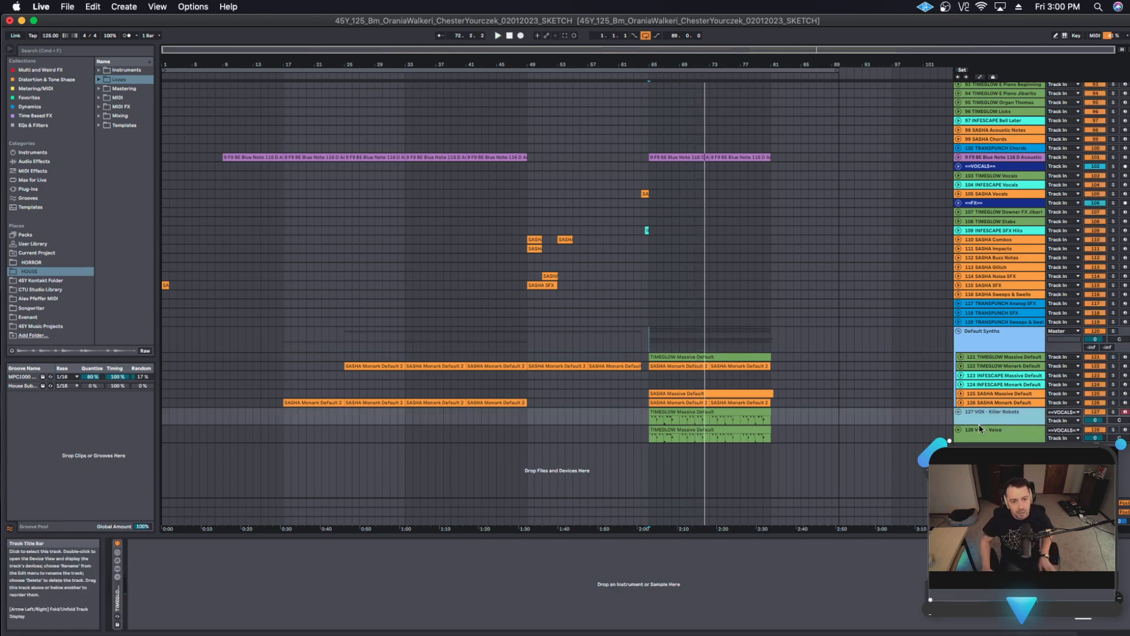
pyautogui.keyDown('shift'); pyautogui.click(979, 430); pyautogui.keyUp('shift')
pyautogui.click(958, 412)
pyautogui.click(997, 356)
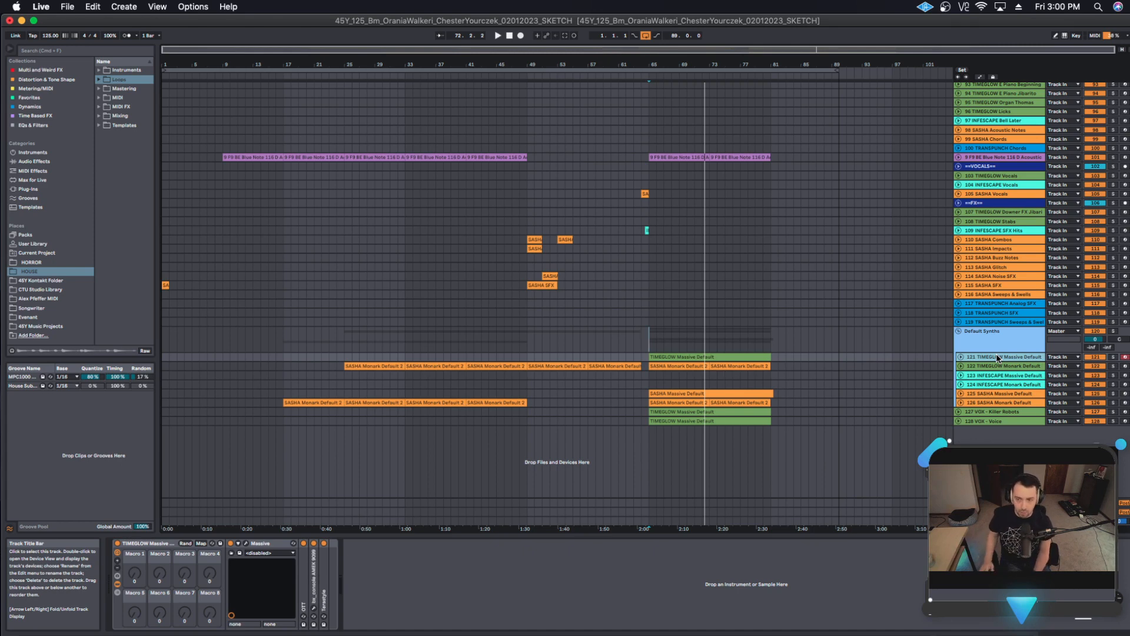
pyautogui.click(995, 341)
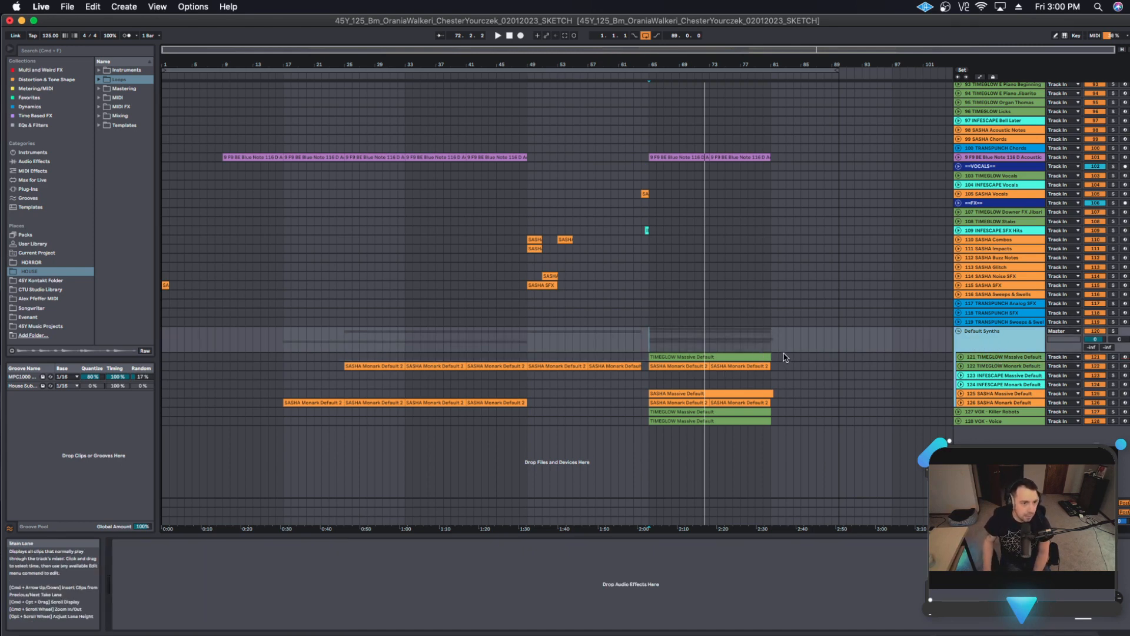
pyautogui.click(755, 342)
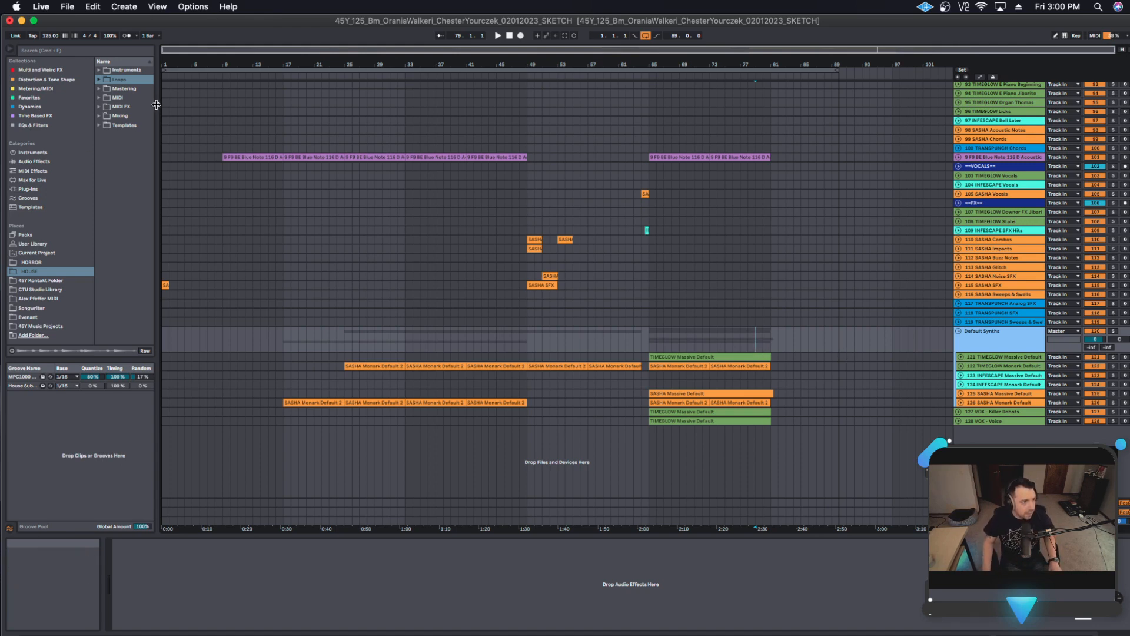
# Widen the browser and preview the bass loop in the Bass folder under Loops > Sasha.
pyautogui.moveTo(157, 109); pyautogui.dragTo(182, 108)
pyautogui.click(99, 81)
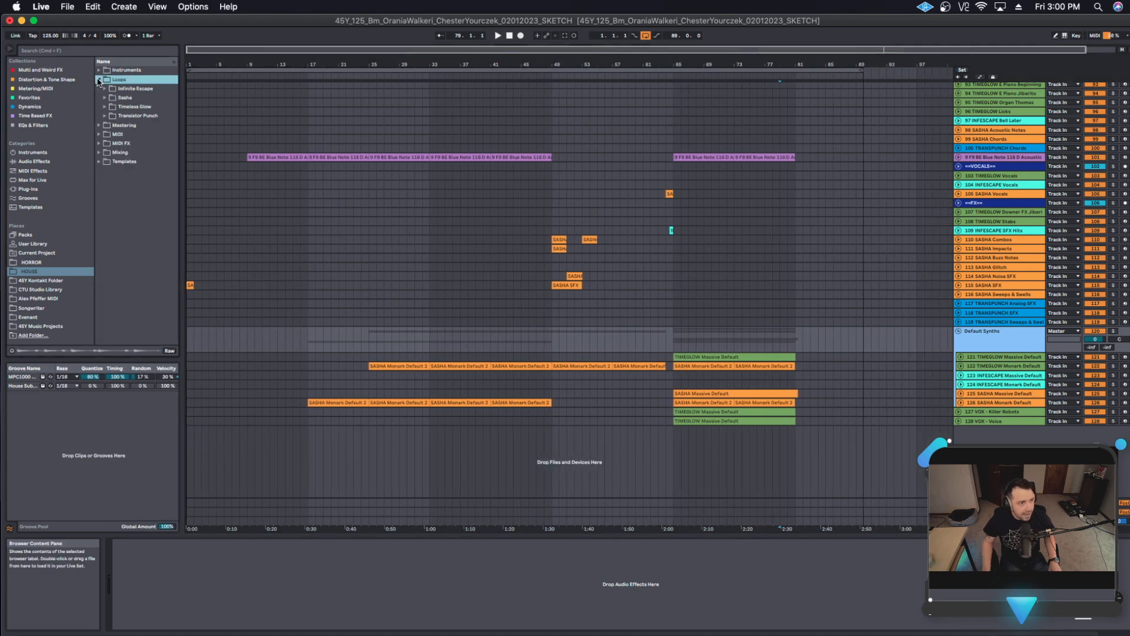
pyautogui.click(120, 99)
pyautogui.click(104, 98)
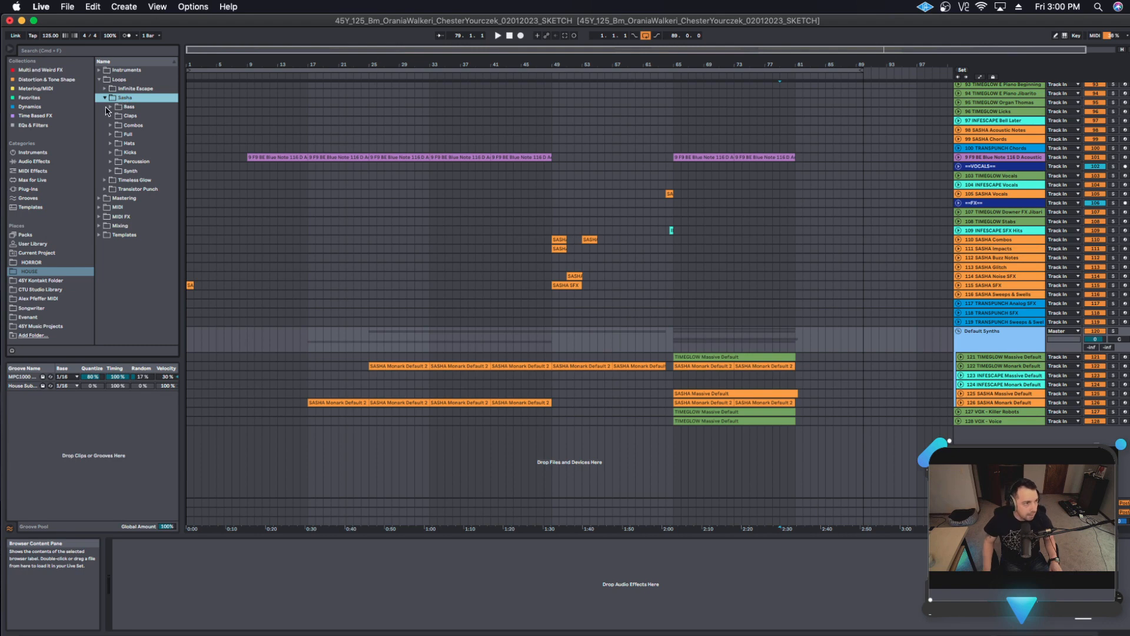
pyautogui.click(110, 107)
pyautogui.click(134, 116)
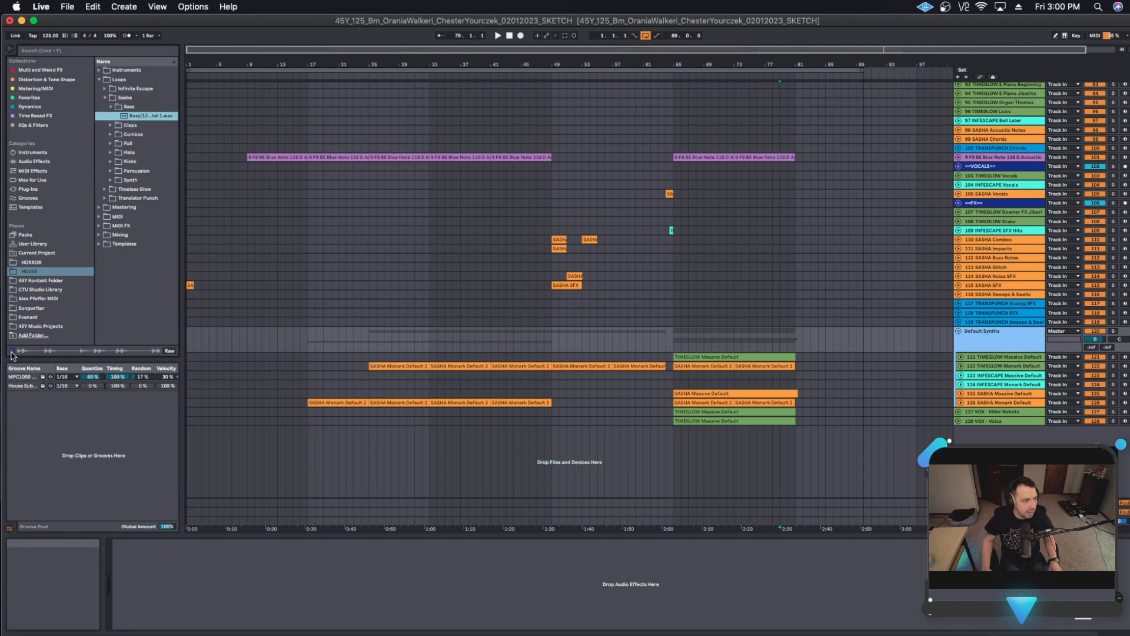
# Expand the Sasha Claps folder and preview its two clap loops.
pyautogui.click(110, 126)
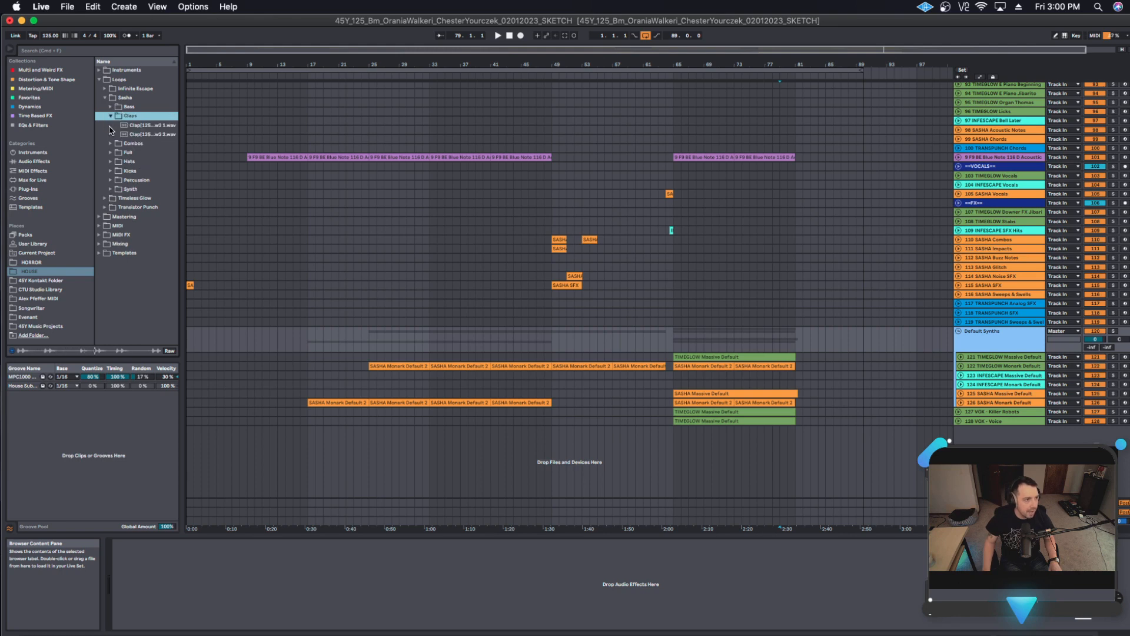
pyautogui.click(140, 125)
pyautogui.click(148, 136)
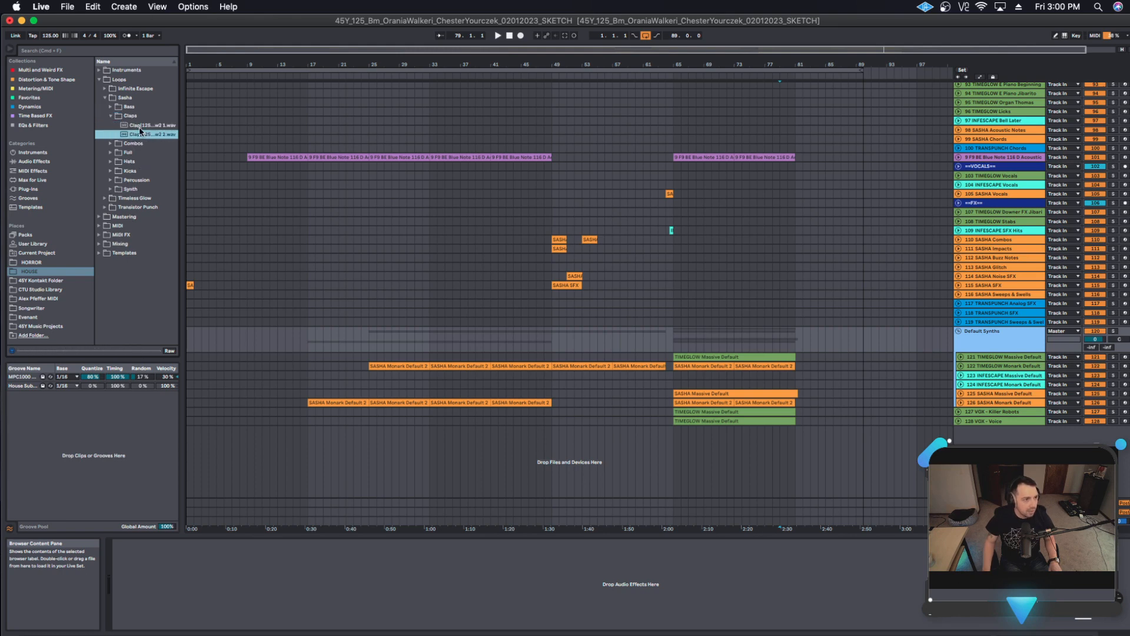
# Widen the browser for full file names, preview loops throughout the Sasha Combos folder, and collapse the folder.
pyautogui.click(110, 143)
pyautogui.click(156, 134)
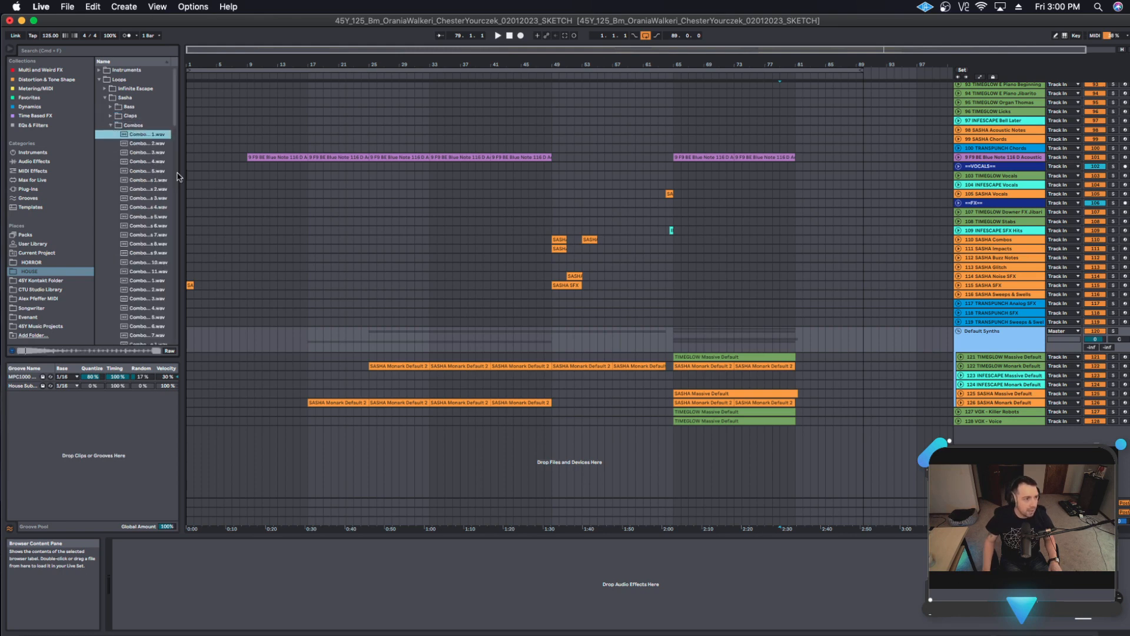
pyautogui.moveTo(180, 170); pyautogui.dragTo(218, 170)
pyautogui.scroll(-5, 175, 192)
pyautogui.click(177, 191)
pyautogui.scroll(-4, 178, 206)
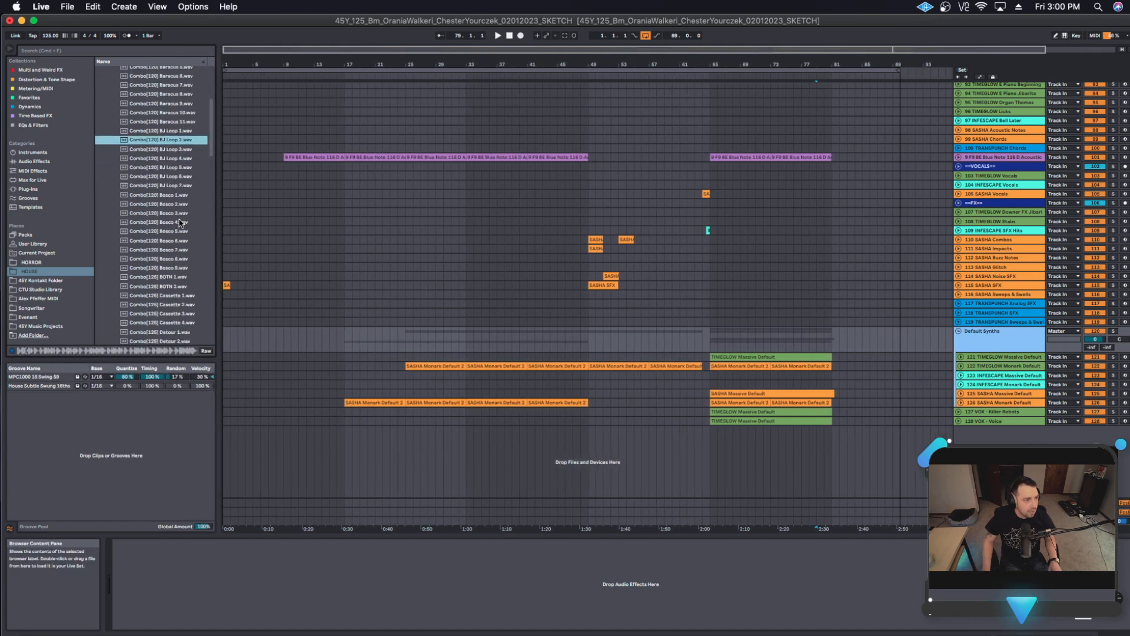
pyautogui.click(181, 220)
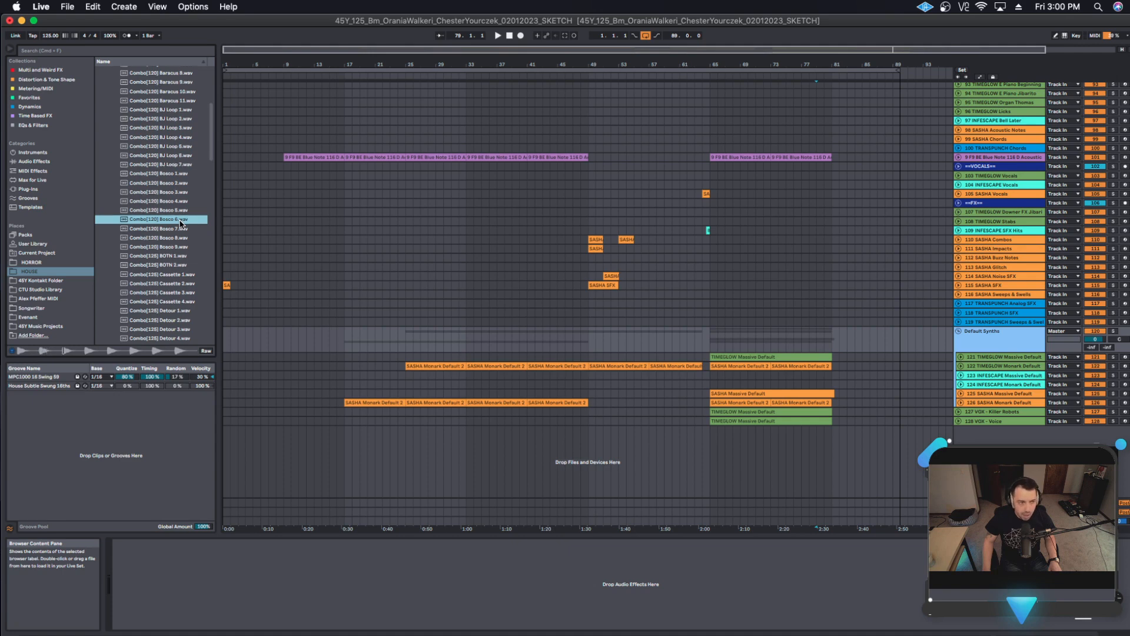
pyautogui.scroll(-9, 181, 222)
pyautogui.click(181, 225)
pyautogui.scroll(-9, 181, 224)
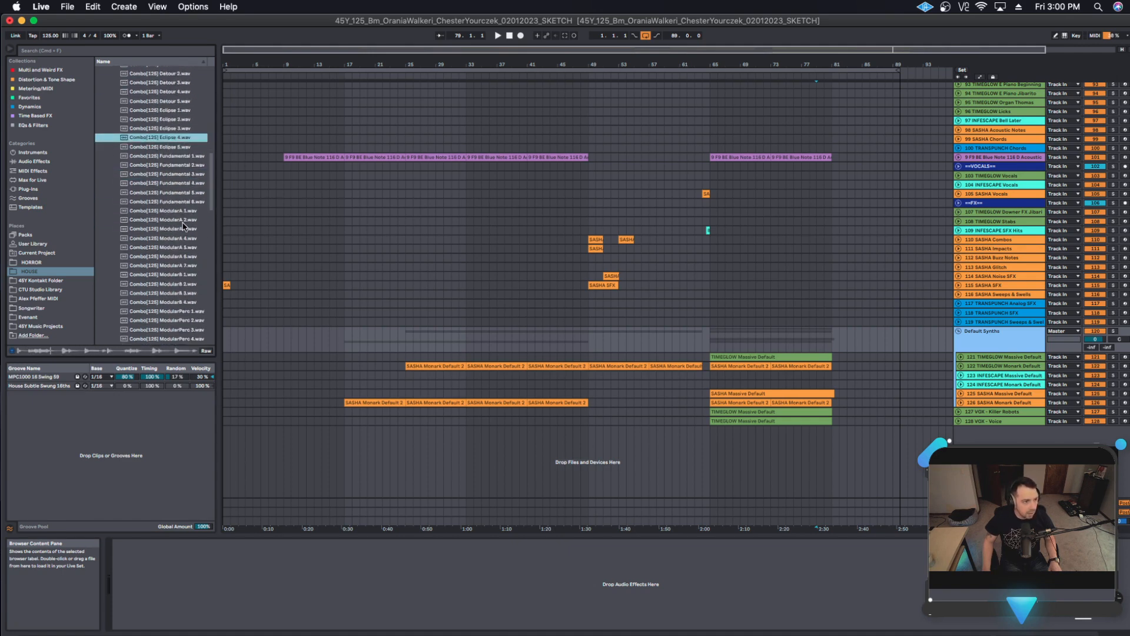
pyautogui.click(180, 241)
pyautogui.scroll(-7, 182, 239)
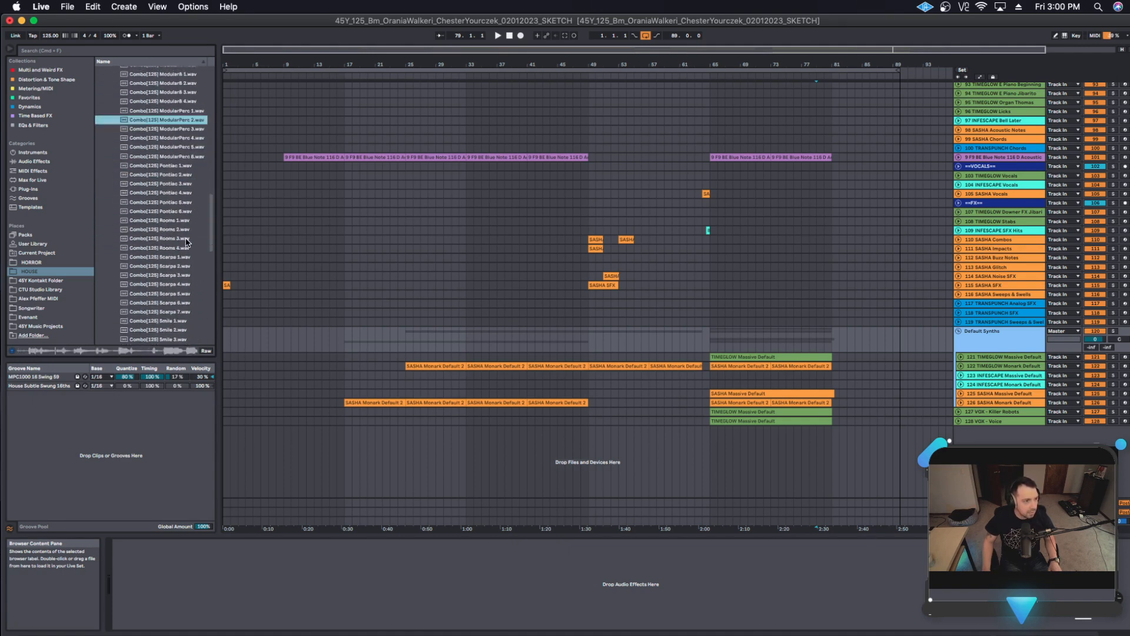
pyautogui.click(185, 238)
pyautogui.scroll(-7, 185, 238)
pyautogui.click(187, 239)
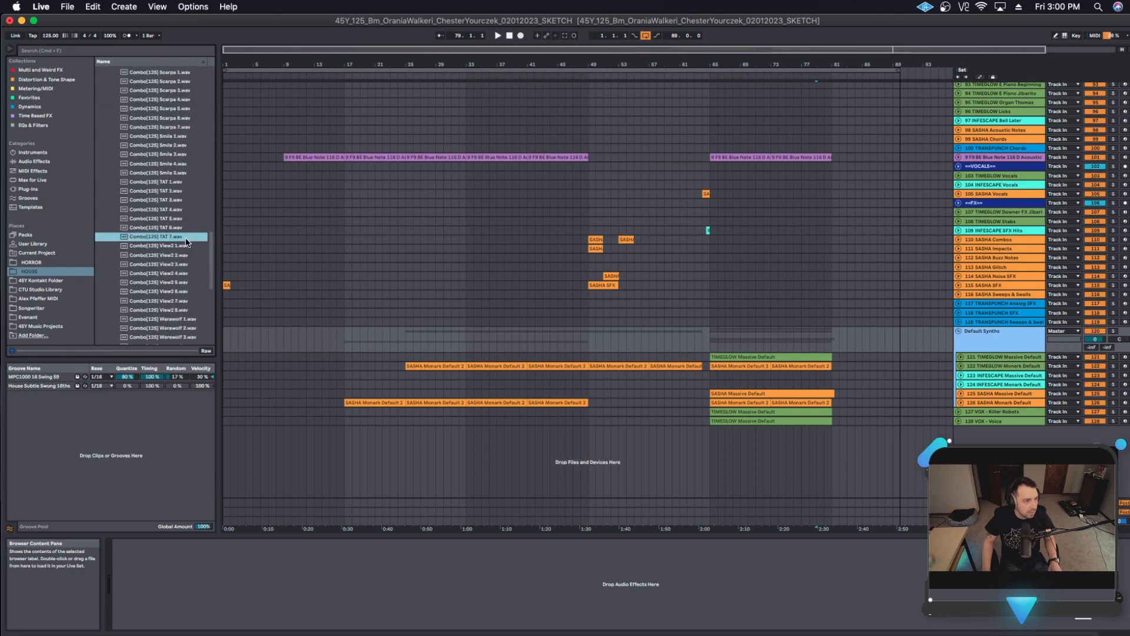
pyautogui.scroll(-13, 186, 241)
pyautogui.scroll(-4, 186, 241)
pyautogui.click(186, 212)
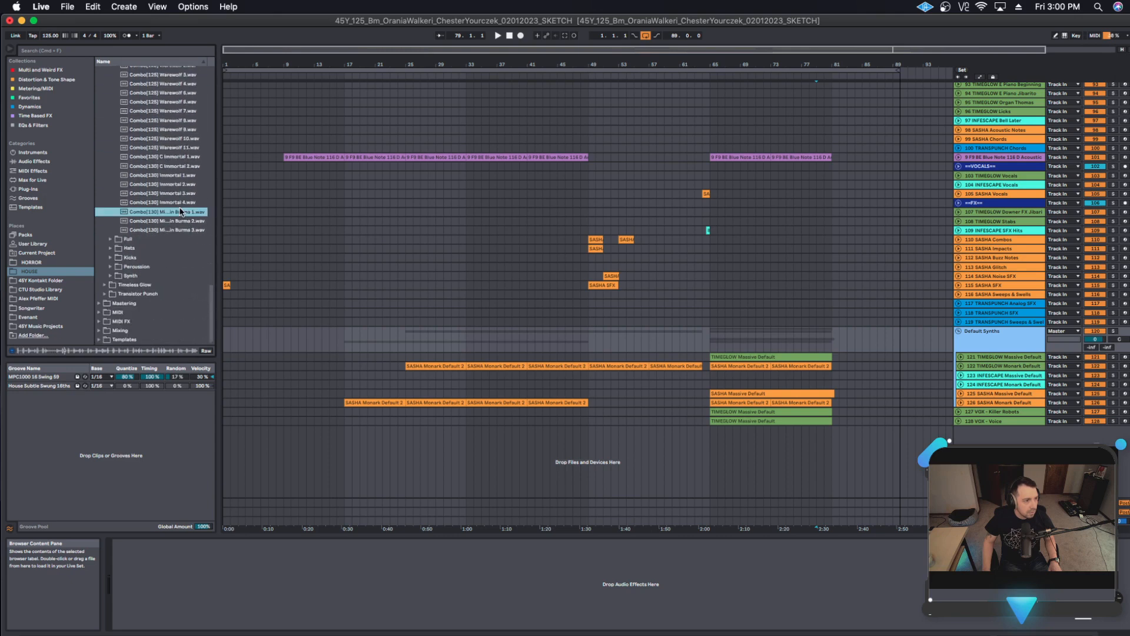
pyautogui.scroll(20, 188, 222)
pyautogui.scroll(15, 186, 232)
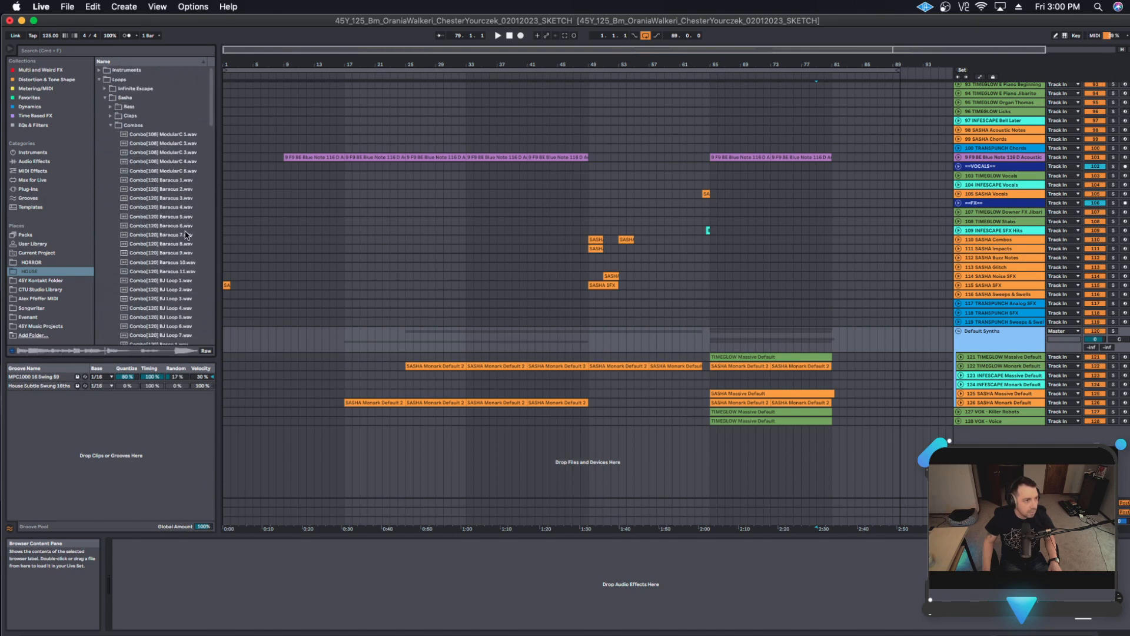
pyautogui.click(110, 125)
# Look through the Sasha Full folder and preview the first Cassette hi-hat loop in the Hats folder, collapsing both.
pyautogui.click(111, 134)
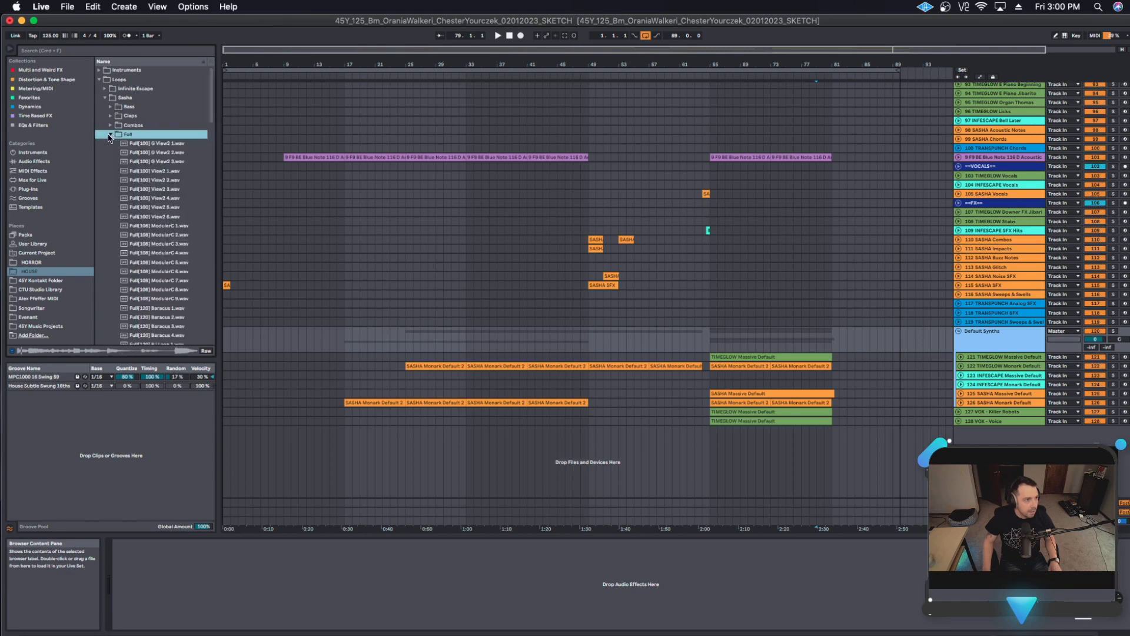
pyautogui.click(109, 135)
pyautogui.click(110, 143)
pyautogui.click(142, 153)
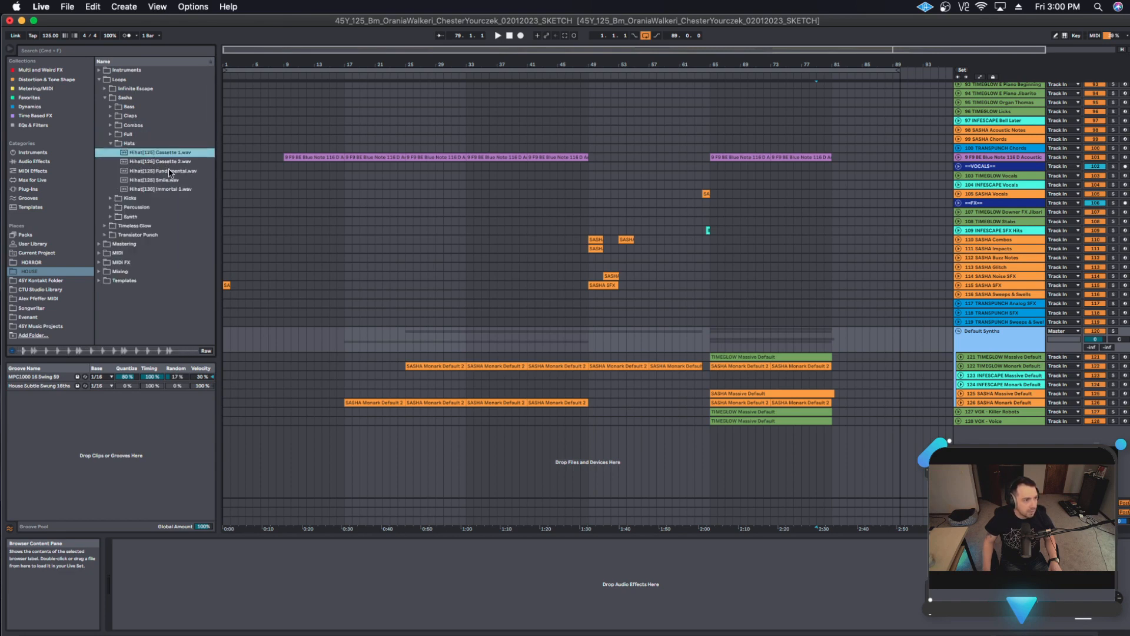
pyautogui.click(111, 144)
# Preview Kick[125] Fundamental.wav in the Sasha Kicks folder and the ModularC 1 loop in the Percussion folder.
pyautogui.click(110, 153)
pyautogui.click(127, 162)
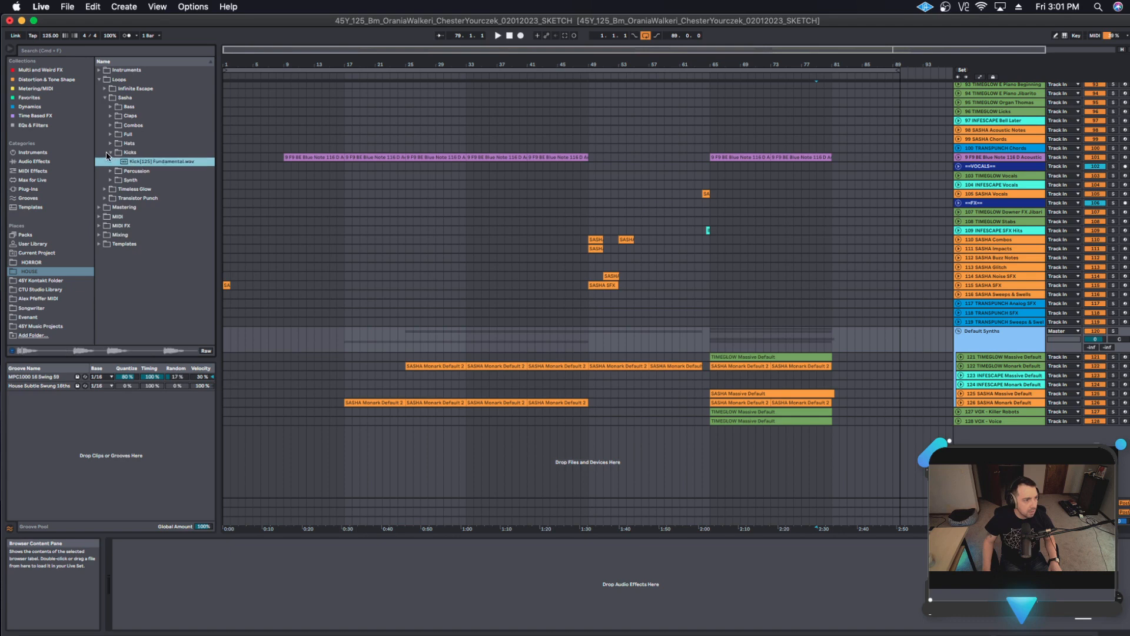
pyautogui.click(110, 153)
pyautogui.click(110, 161)
pyautogui.click(144, 172)
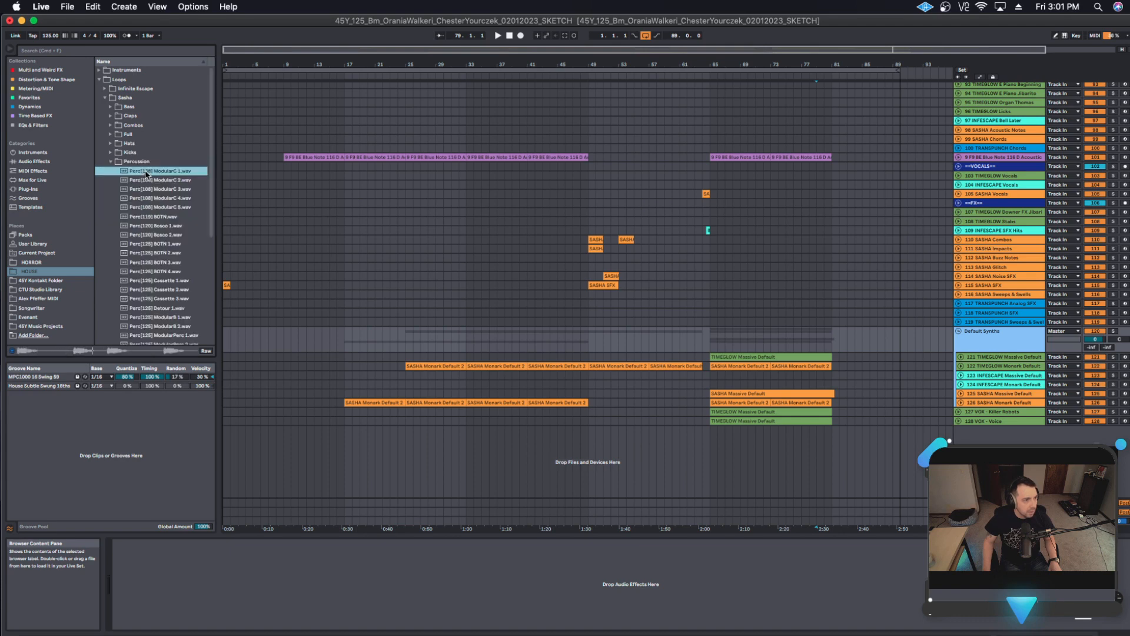
# Preview the Cassette 3, Rooms 3 and Smile loops among others in the Sasha Percussion folder, and collapse the folder.
pyautogui.scroll(-3, 172, 212)
pyautogui.click(172, 207)
pyautogui.scroll(-3, 187, 218)
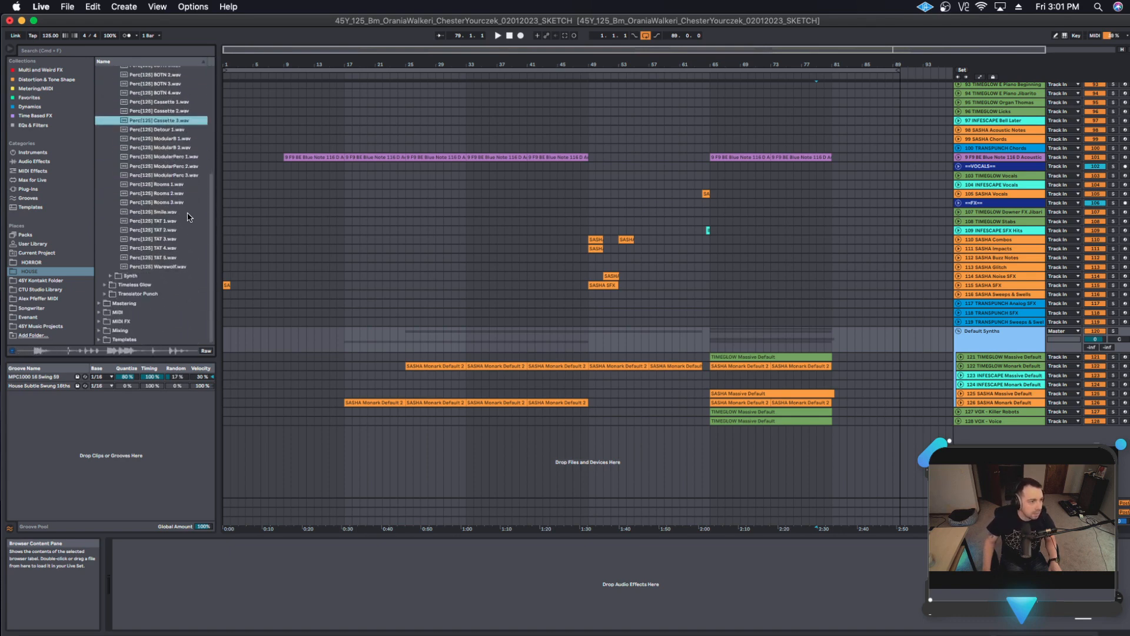
pyautogui.click(180, 205)
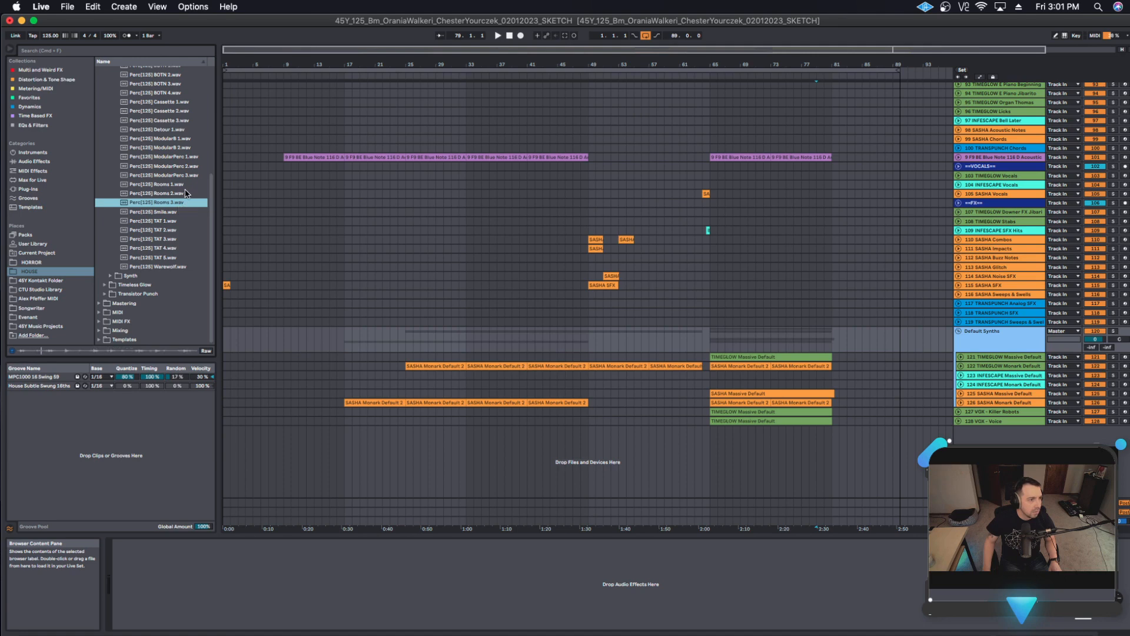
pyautogui.press('Up')
pyautogui.press('Up')
pyautogui.press('Up')
pyautogui.click(181, 213)
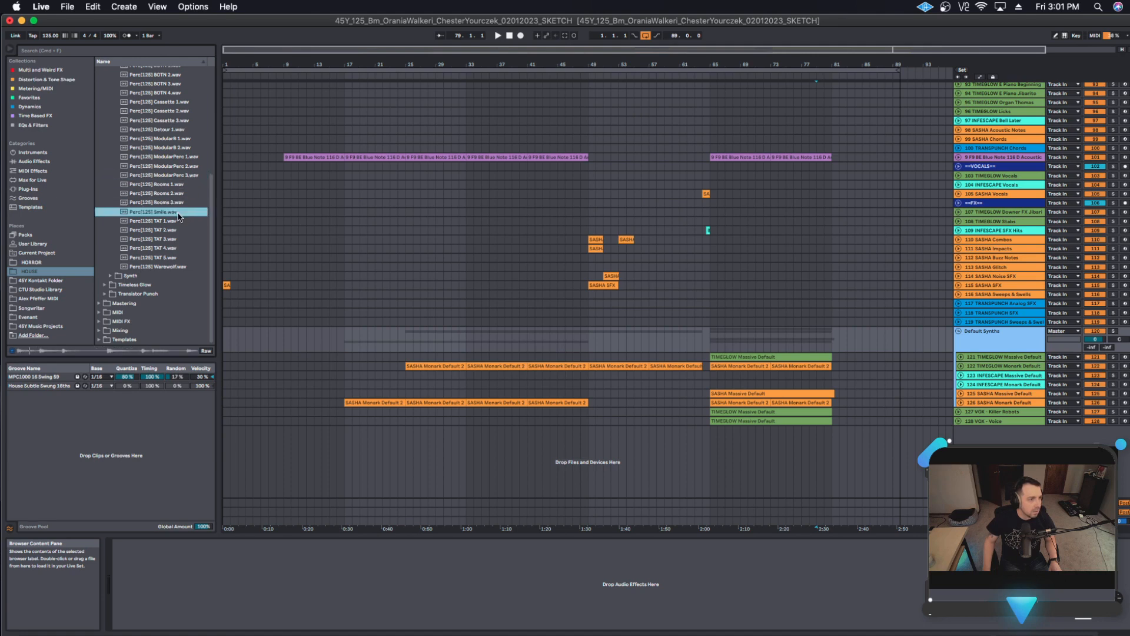
pyautogui.scroll(5, 153, 188)
pyautogui.click(110, 161)
# Expand the Sasha Synth folder, preview the Seq[125] TAT.wav loop, and collapse the whole Sasha folder.
pyautogui.click(111, 170)
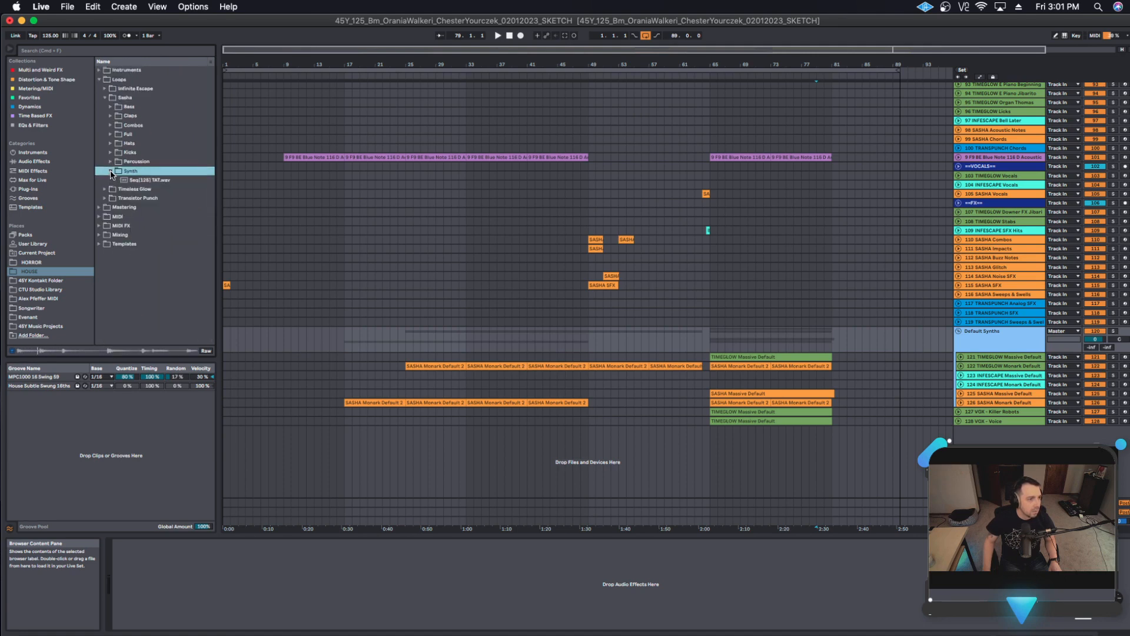
pyautogui.click(131, 179)
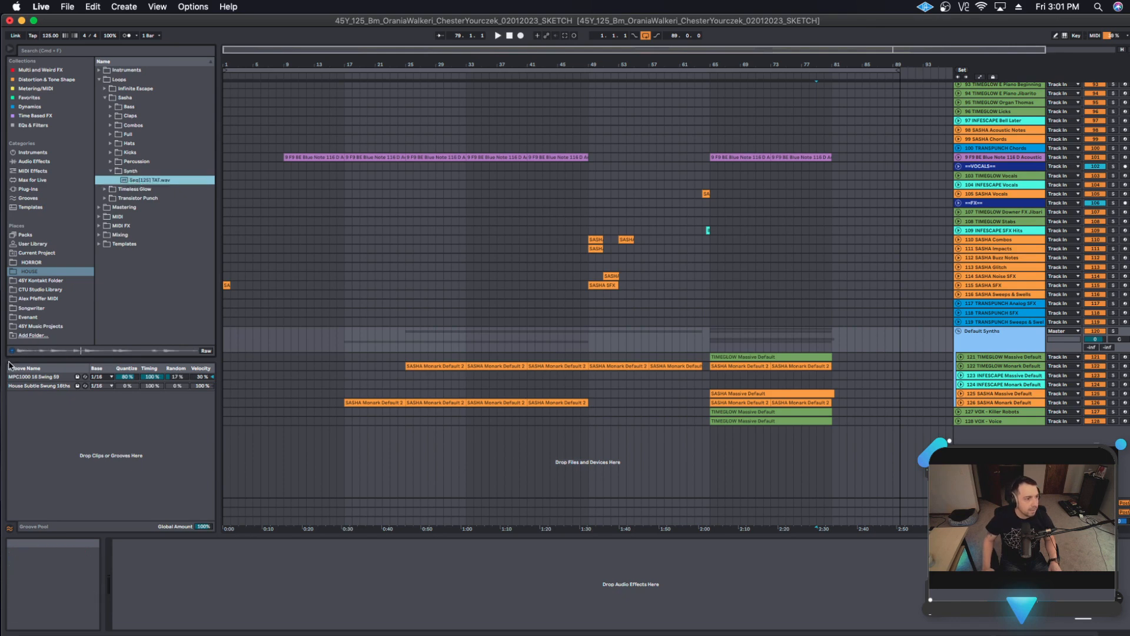
pyautogui.click(105, 99)
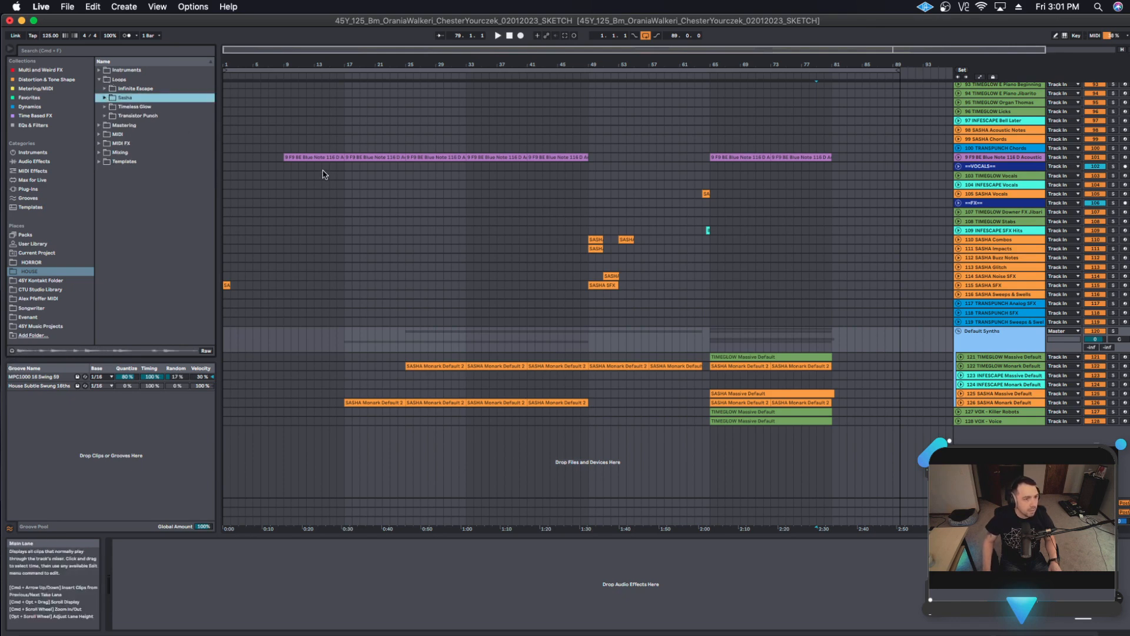
# Fold the Default Synths group and look back up through the arrangement's tracks.
pyautogui.click(465, 231)
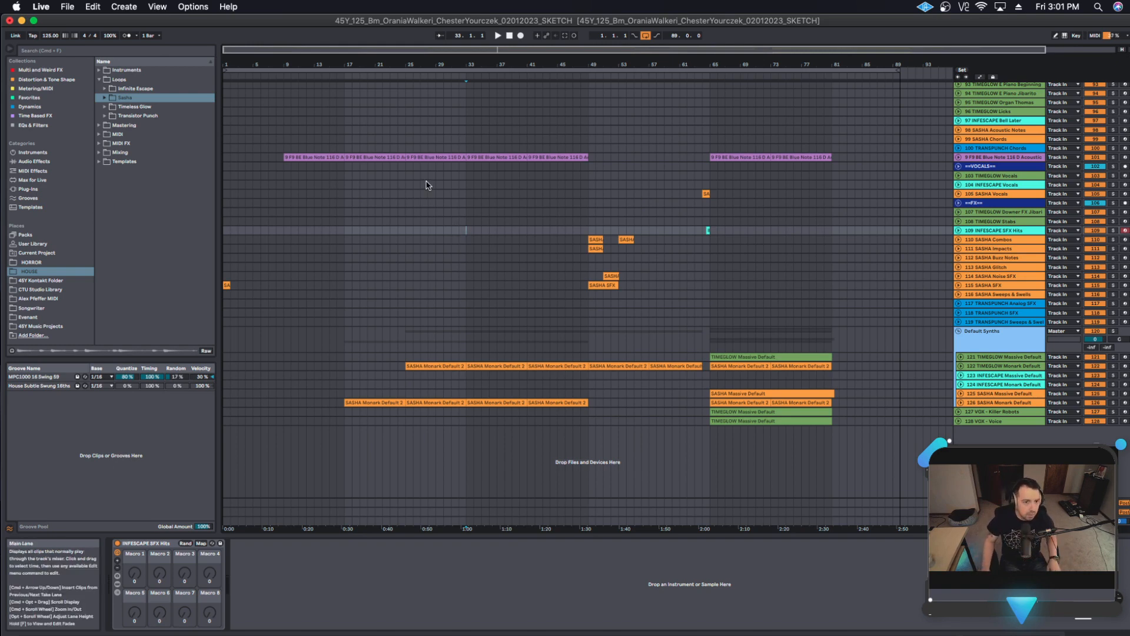
pyautogui.click(958, 331)
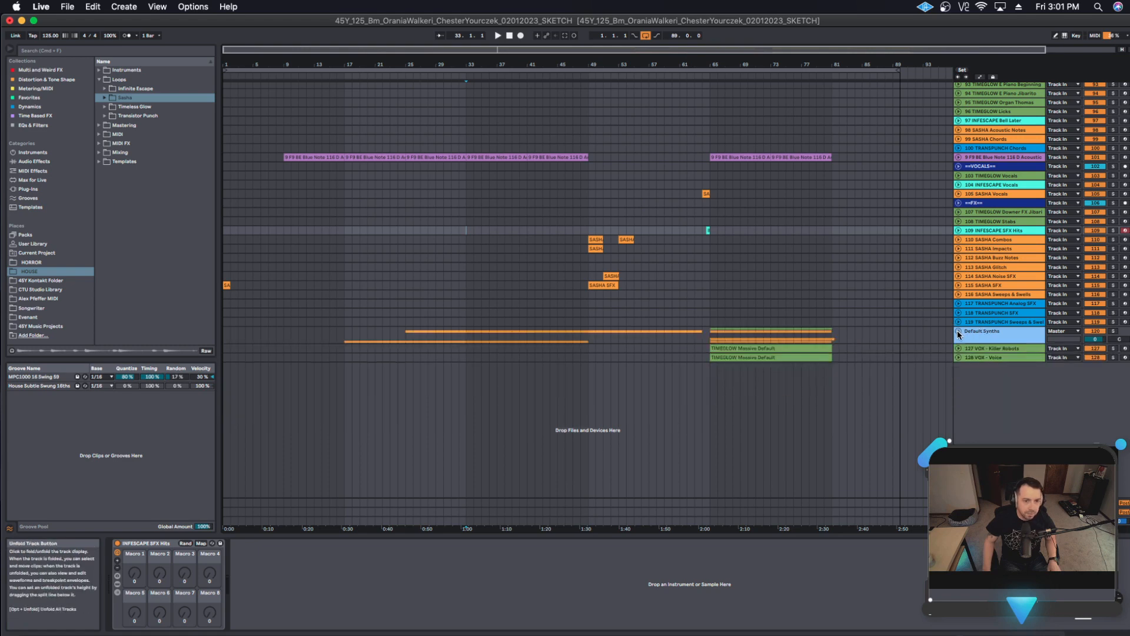
pyautogui.click(749, 258)
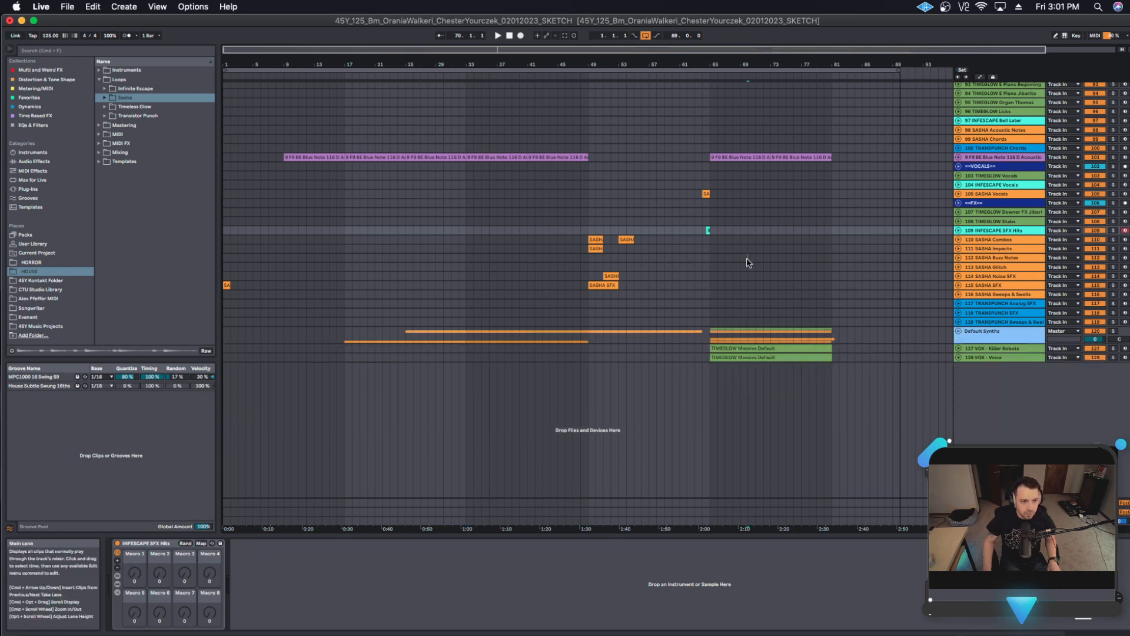
pyautogui.click(711, 276)
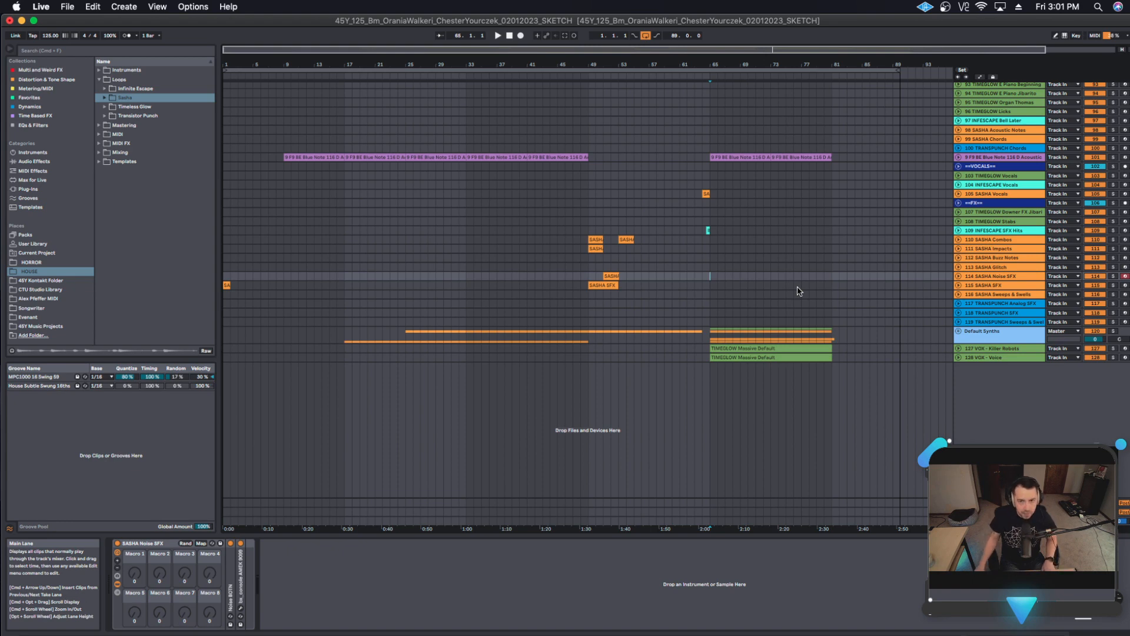
pyautogui.click(764, 223)
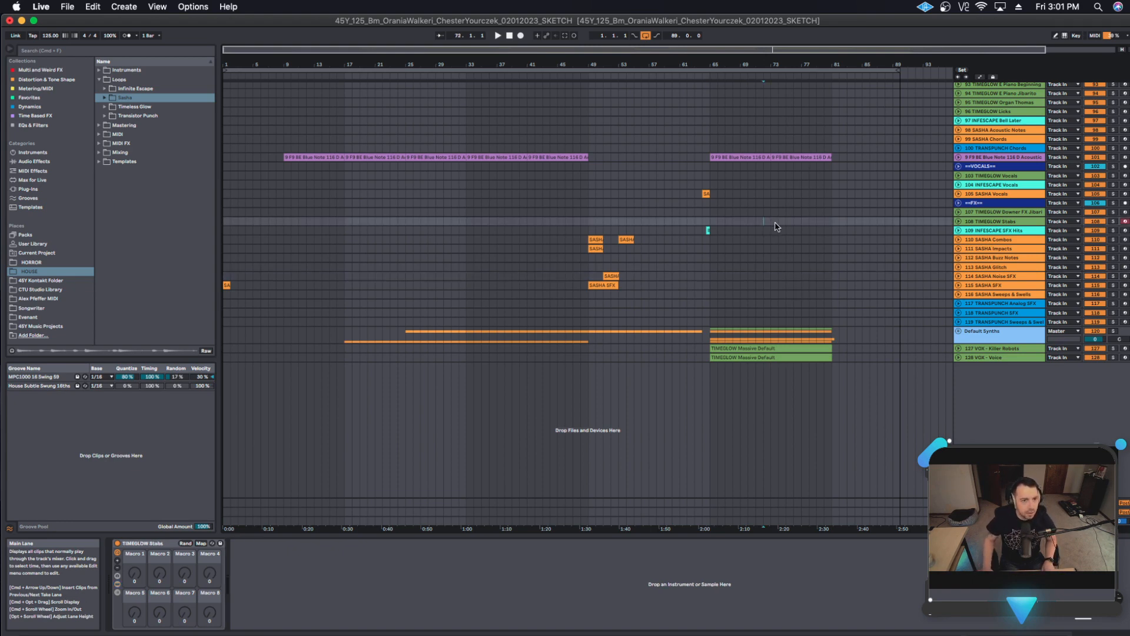
pyautogui.scroll(5, 785, 225)
pyautogui.scroll(8, 786, 225)
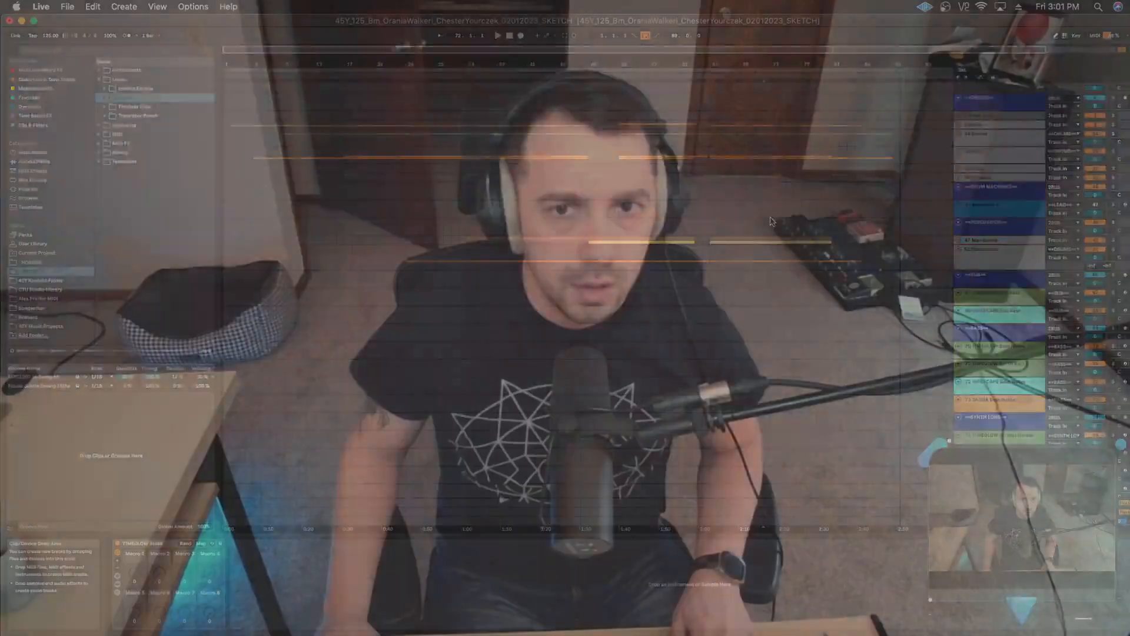